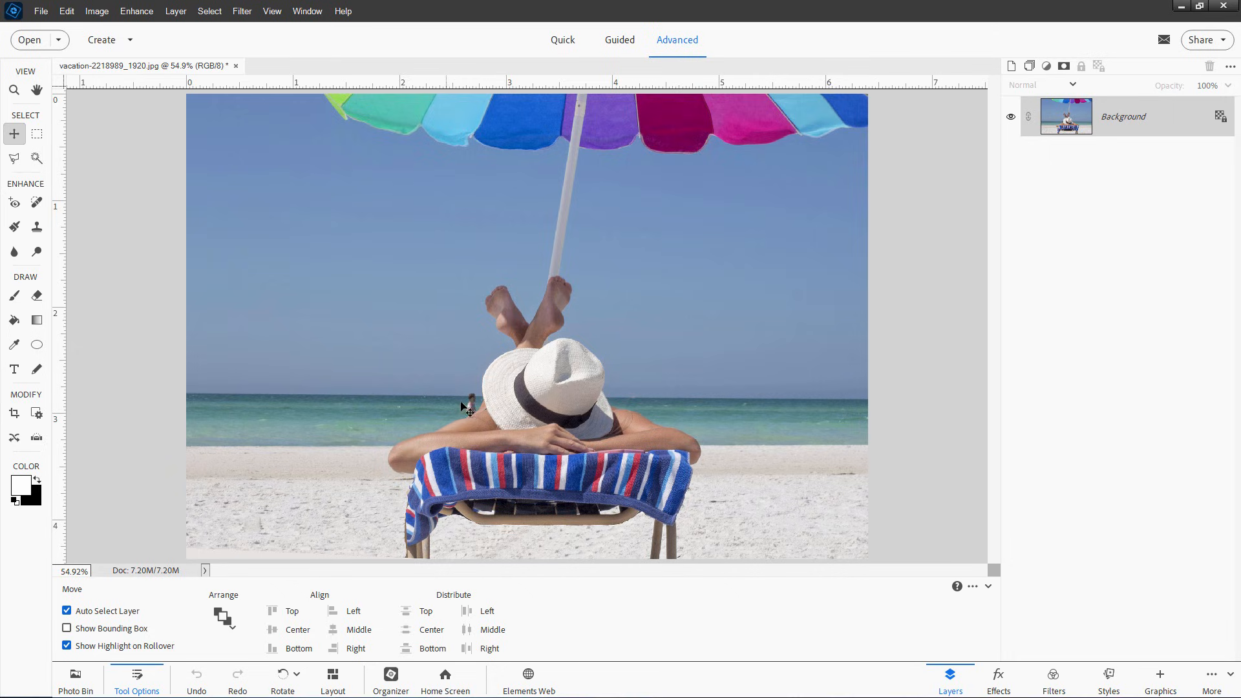
Outline the man standing in the water beside the hat with a closed Polygonal Lasso selection that follows the sunbather's shoulder edge.
{"action": "left_click", "coordinate": [14, 90]}
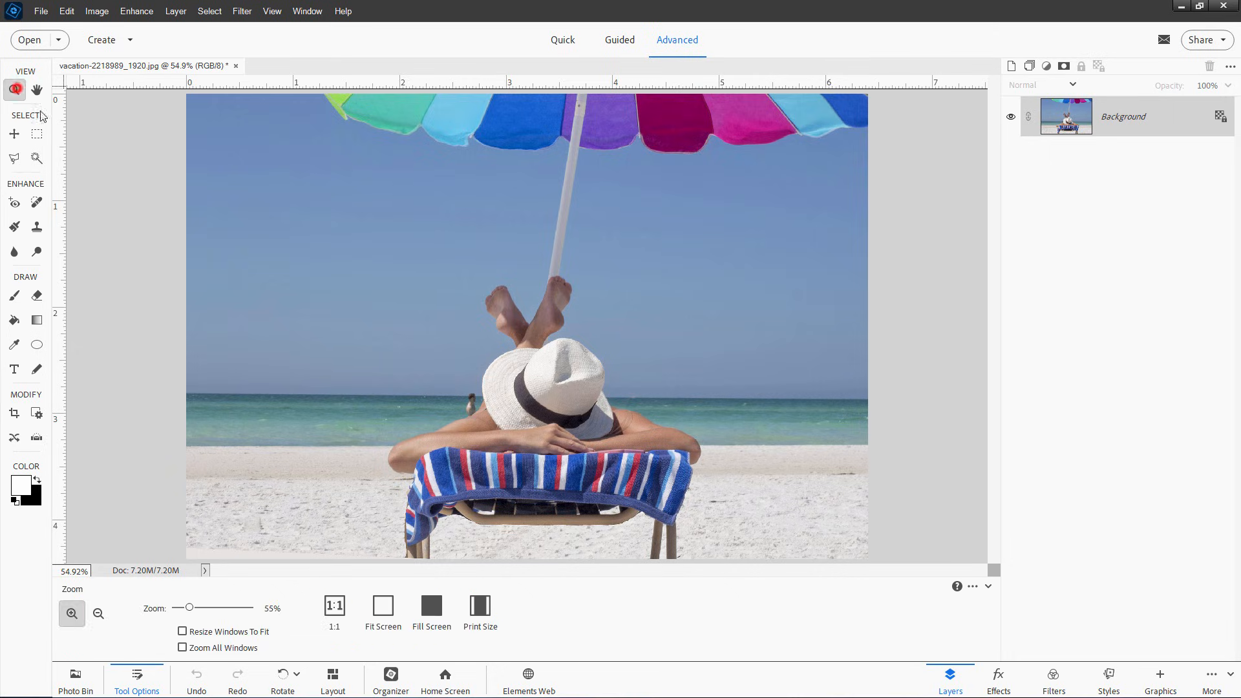
{"action": "left_click", "coordinate": [458, 401]}
{"action": "left_click", "coordinate": [478, 411]}
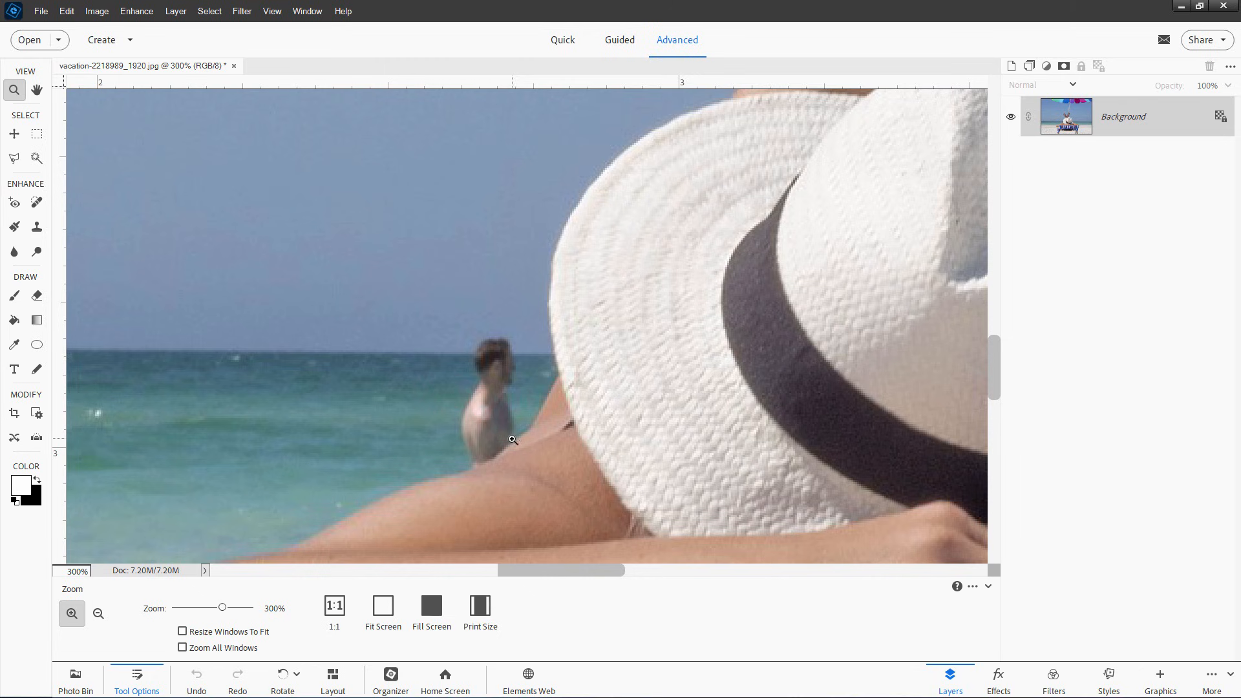
{"action": "left_click_drag", "start_coordinate": [532, 494], "coordinate": [521, 409]}
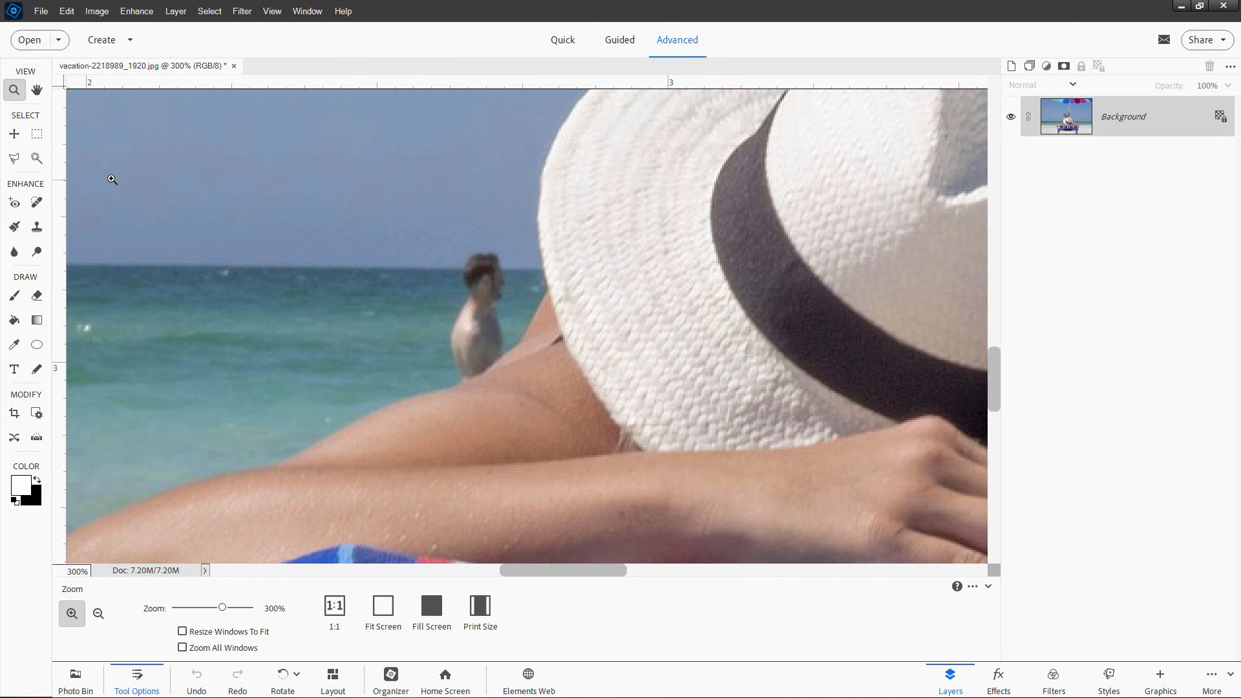
{"action": "left_click", "coordinate": [14, 158]}
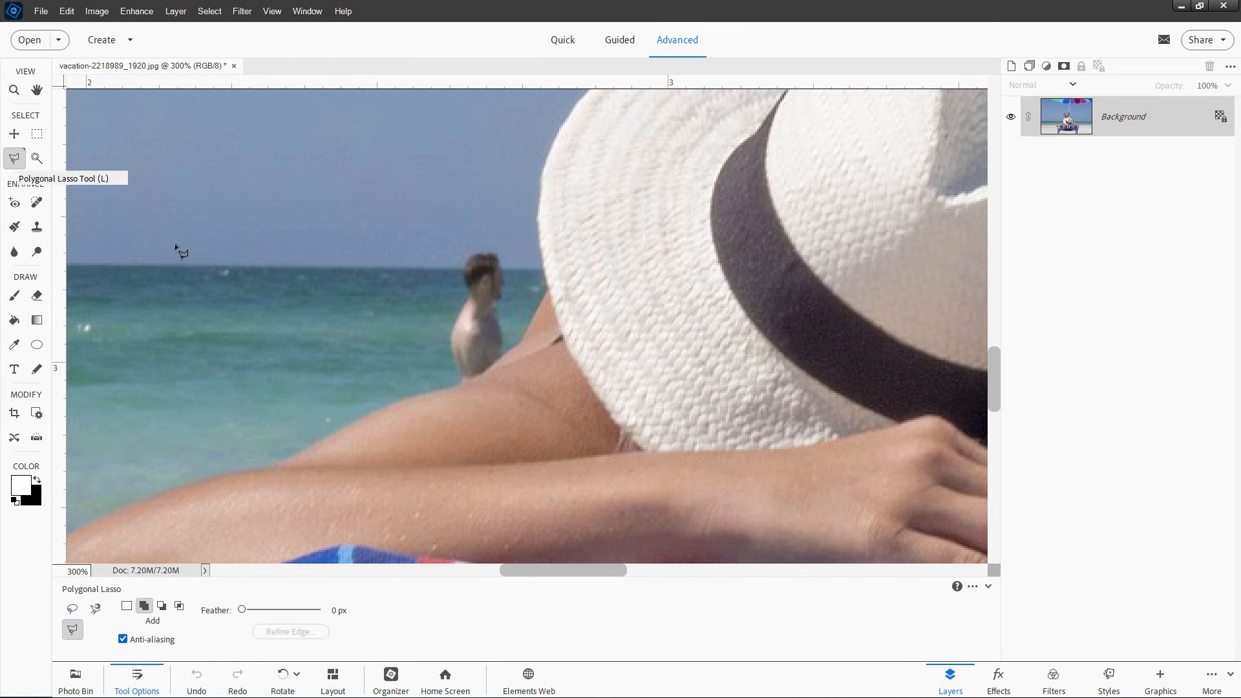
{"action": "left_click", "coordinate": [439, 389]}
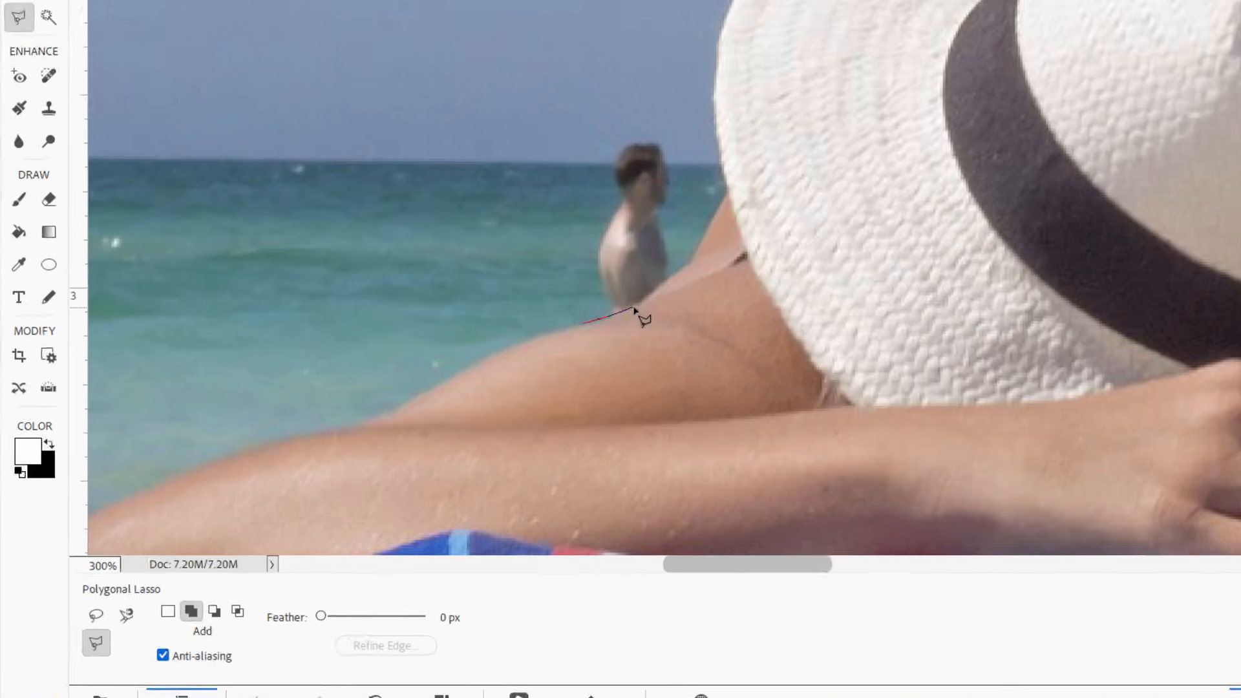
{"action": "left_click", "coordinate": [726, 264]}
{"action": "left_click", "coordinate": [757, 235]}
{"action": "left_click", "coordinate": [775, 221]}
{"action": "left_click", "coordinate": [777, 142]}
{"action": "left_click", "coordinate": [776, 58]}
{"action": "left_click", "coordinate": [684, 23]}
{"action": "left_click", "coordinate": [589, 101]}
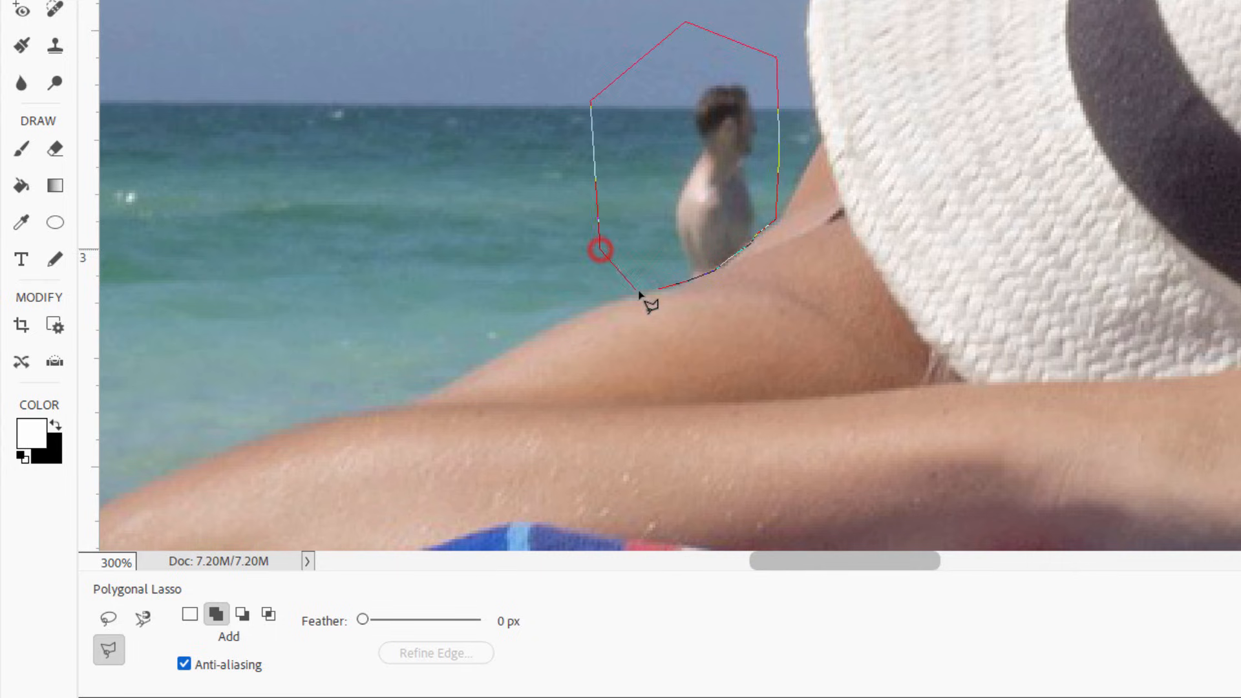
{"action": "left_click", "coordinate": [660, 290]}
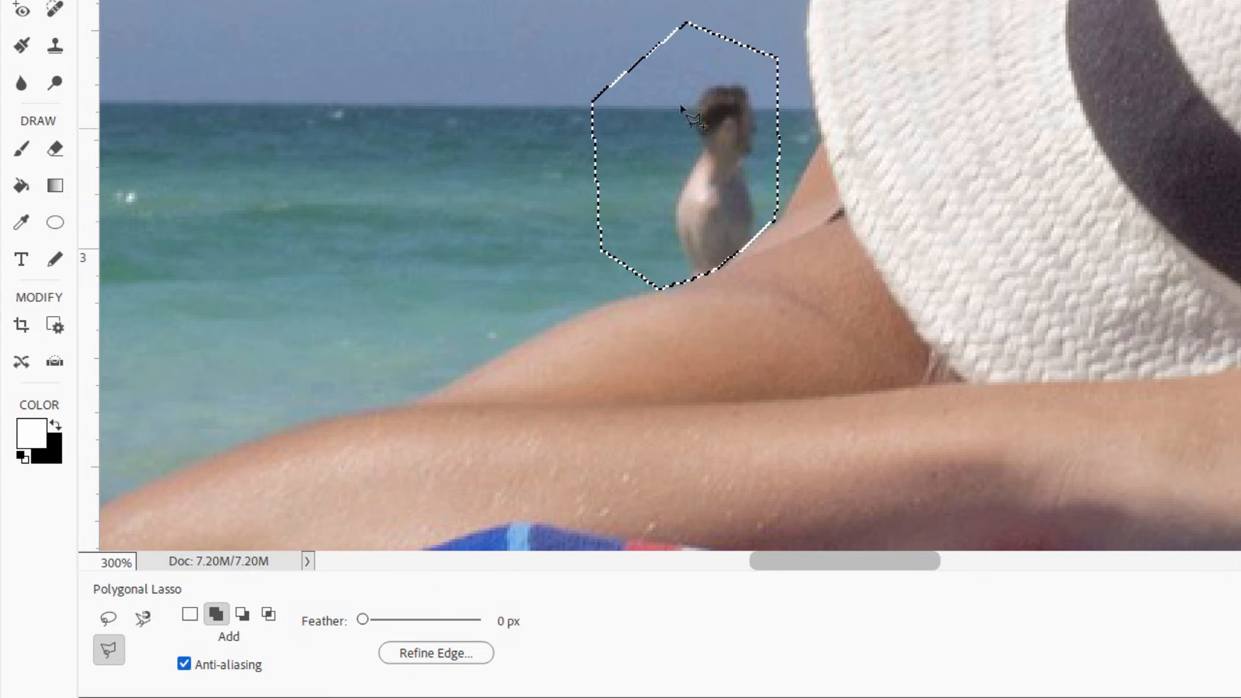
Paint out the man inside the selection with the Clone Stamp, sampling the horizon beside him, and deselect.
{"action": "left_click", "coordinate": [55, 45]}
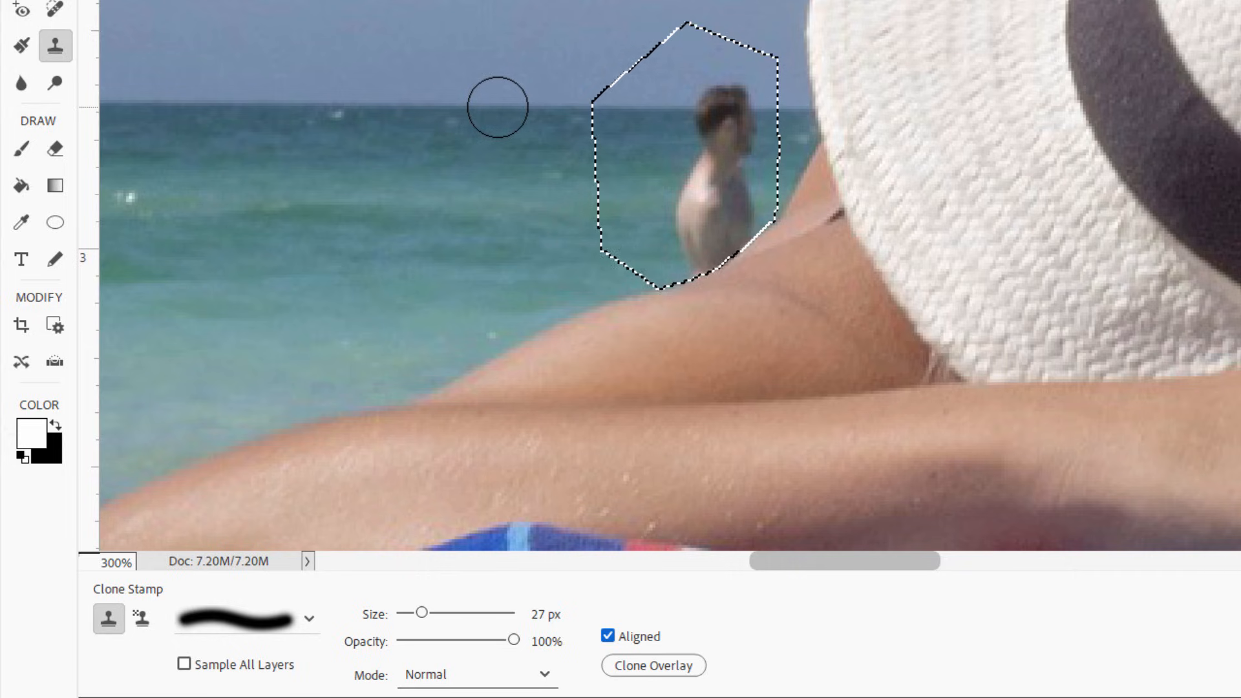
{"action": "key", "text": "alt"}
{"action": "left_click", "coordinate": [501, 108], "text": "alt"}
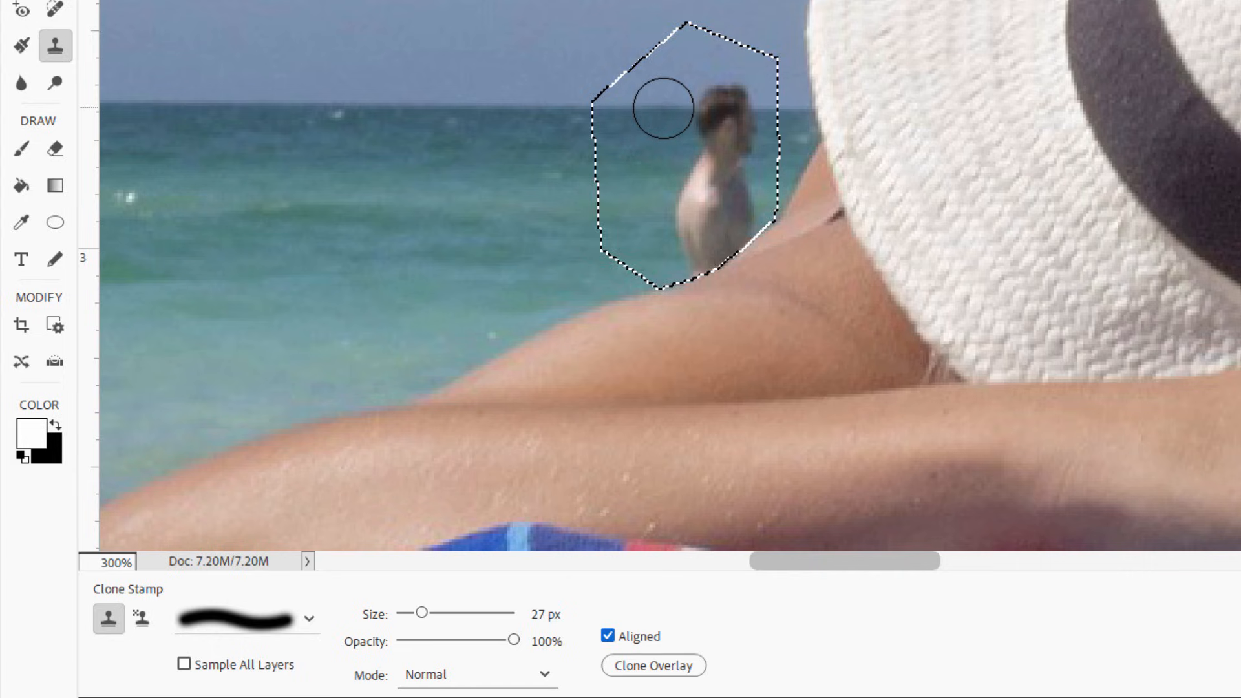
{"action": "mouse_move", "coordinate": [713, 103]}
{"action": "left_mouse_down"}
{"action": "mouse_move", "coordinate": [738, 104]}
{"action": "mouse_move", "coordinate": [724, 113]}
{"action": "mouse_move", "coordinate": [730, 126]}
{"action": "mouse_move", "coordinate": [732, 97]}
{"action": "mouse_move", "coordinate": [732, 154]}
{"action": "mouse_move", "coordinate": [699, 153]}
{"action": "mouse_move", "coordinate": [729, 169]}
{"action": "mouse_move", "coordinate": [687, 229]}
{"action": "mouse_move", "coordinate": [746, 214]}
{"action": "mouse_move", "coordinate": [700, 248]}
{"action": "mouse_move", "coordinate": [684, 234]}
{"action": "mouse_move", "coordinate": [681, 255]}
{"action": "mouse_move", "coordinate": [686, 193]}
{"action": "left_mouse_up"}
{"action": "key", "text": "ctrl+d"}
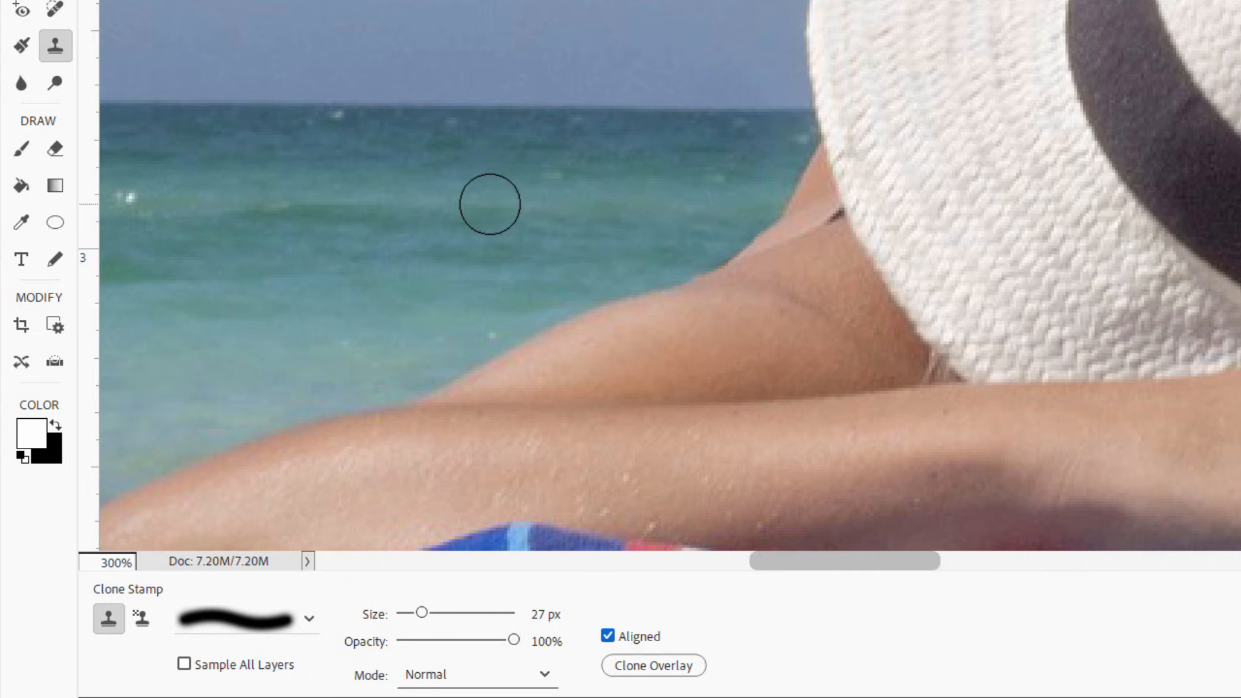
{"action": "scroll", "coordinate": [489, 204], "scroll_direction": "down", "scroll_amount": 5}
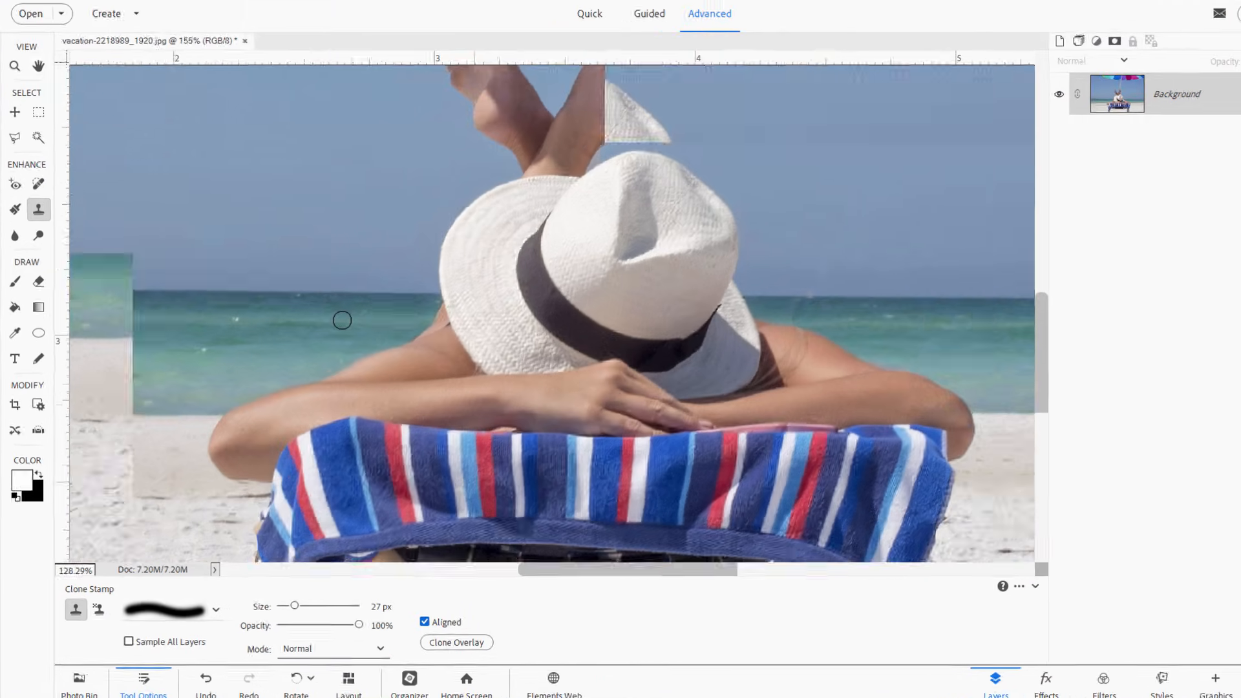
{"action": "key", "text": "ctrl+0"}
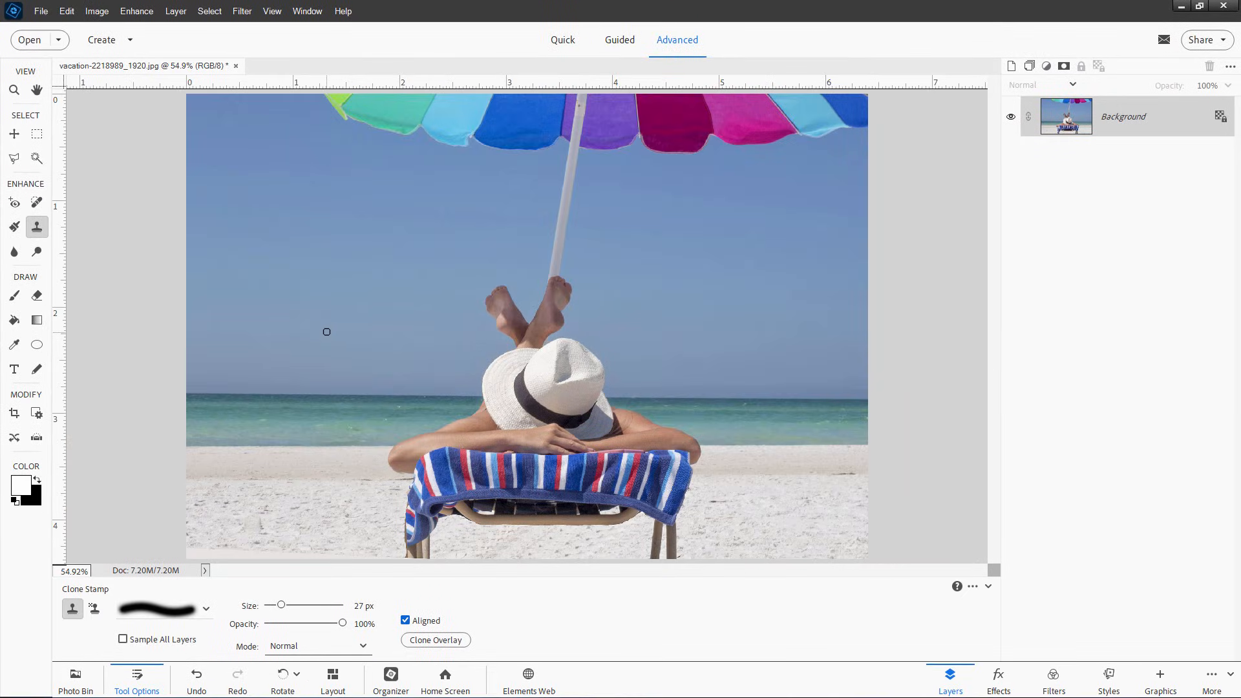
Duplicate the Background layer.
{"action": "key", "text": "v"}
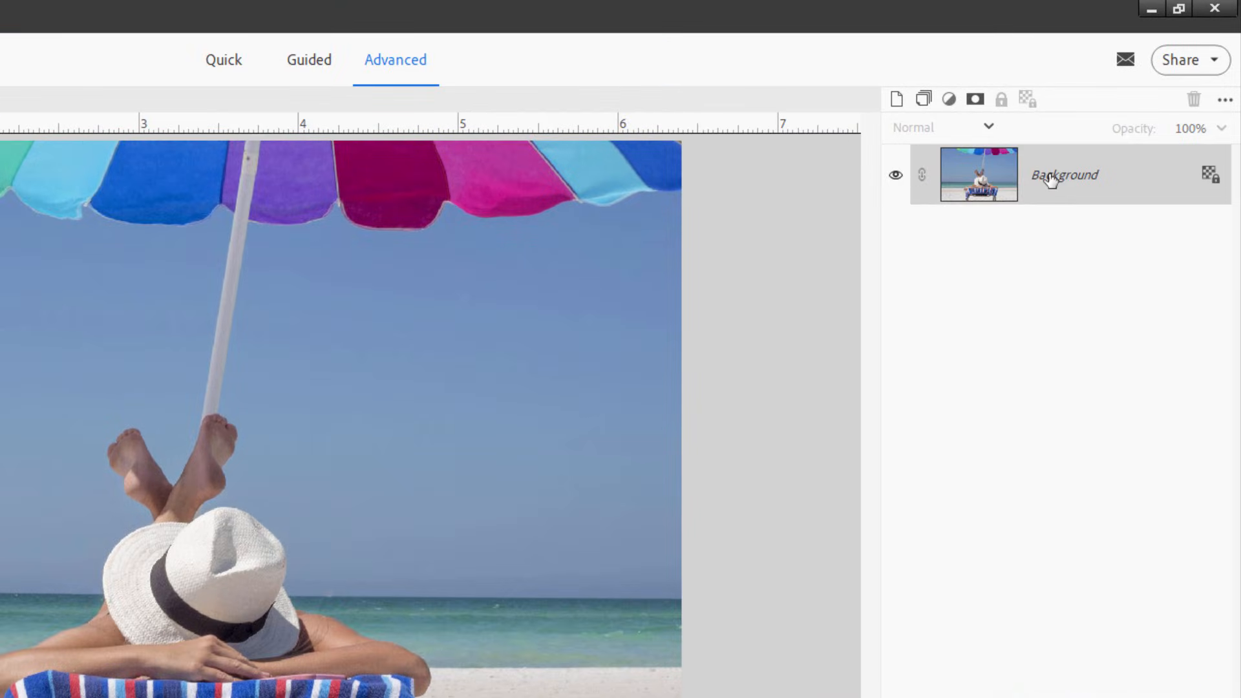
{"action": "right_click", "coordinate": [1052, 181]}
{"action": "left_click", "coordinate": [1065, 219]}
{"action": "left_click", "coordinate": [509, 310]}
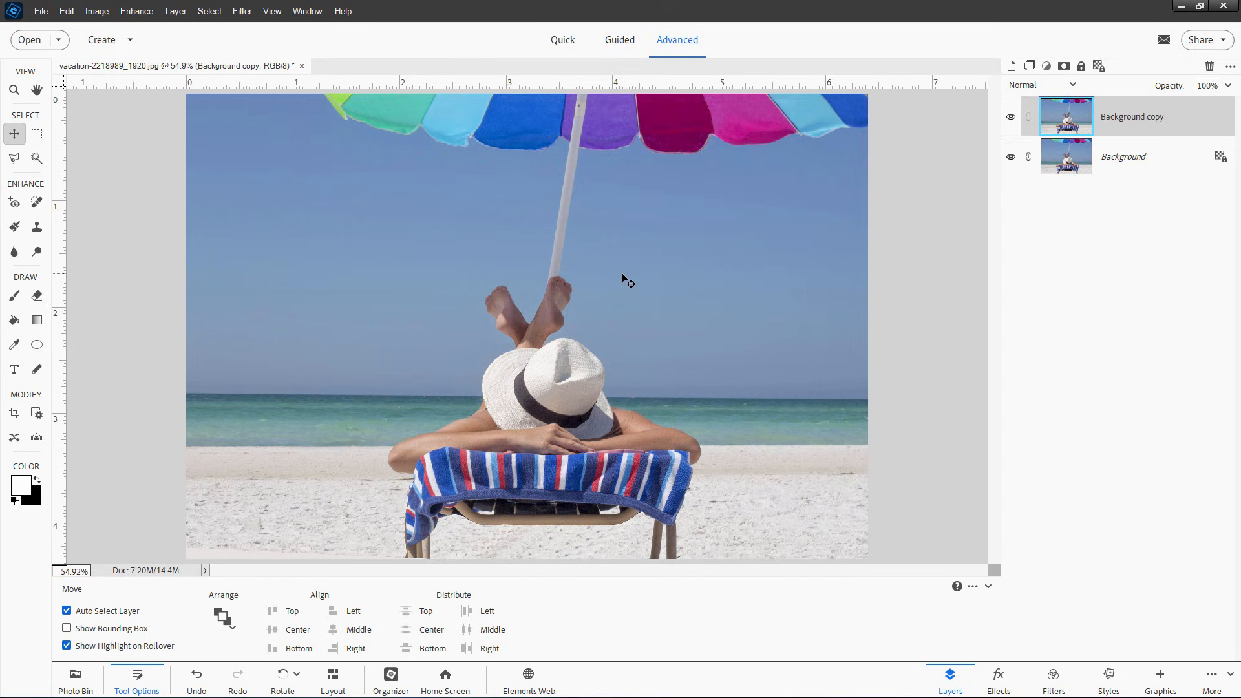
Select the entire sky on the duplicated layer with the Magic Wand, adding areas on both sides of the umbrella pole down to the horizon.
{"action": "left_click", "coordinate": [39, 160]}
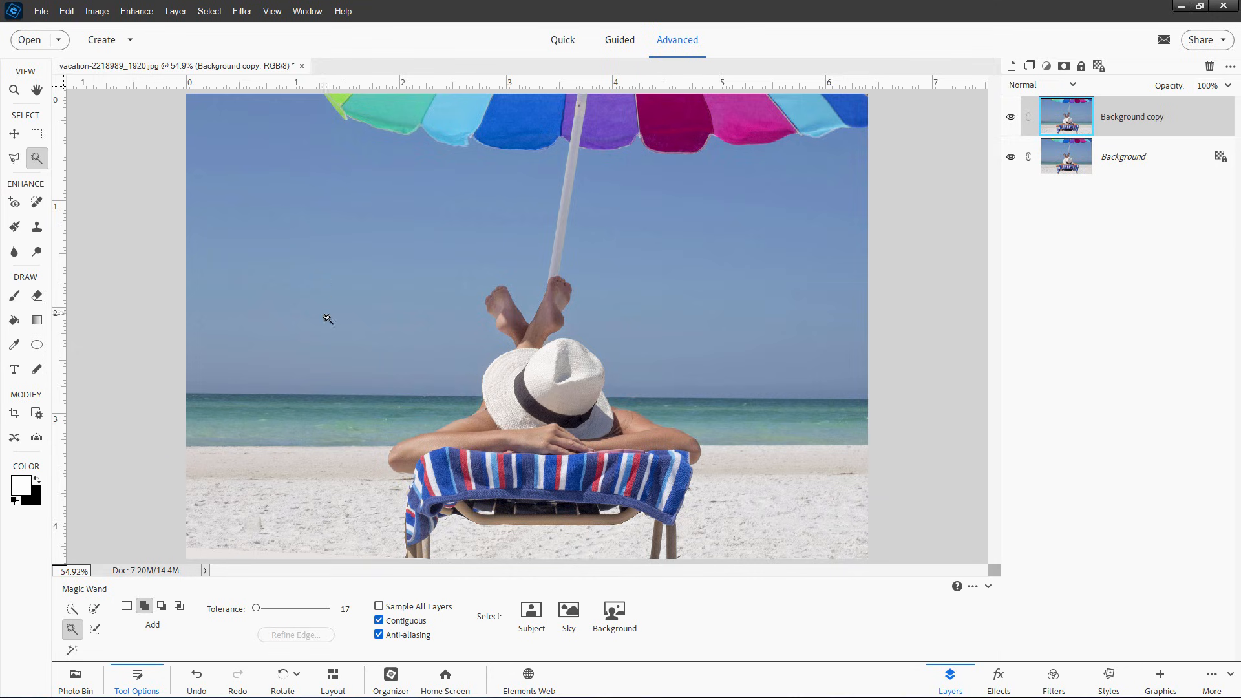
{"action": "left_click", "coordinate": [401, 283]}
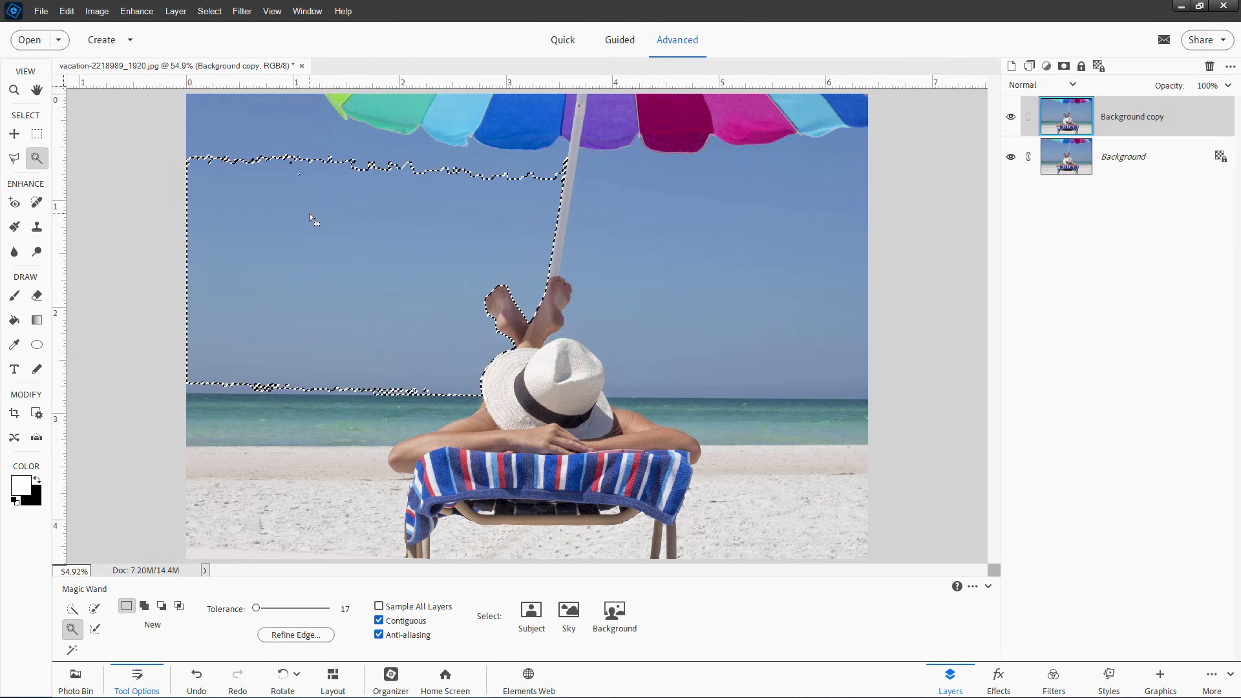
{"action": "left_click", "coordinate": [301, 146], "text": "alt"}
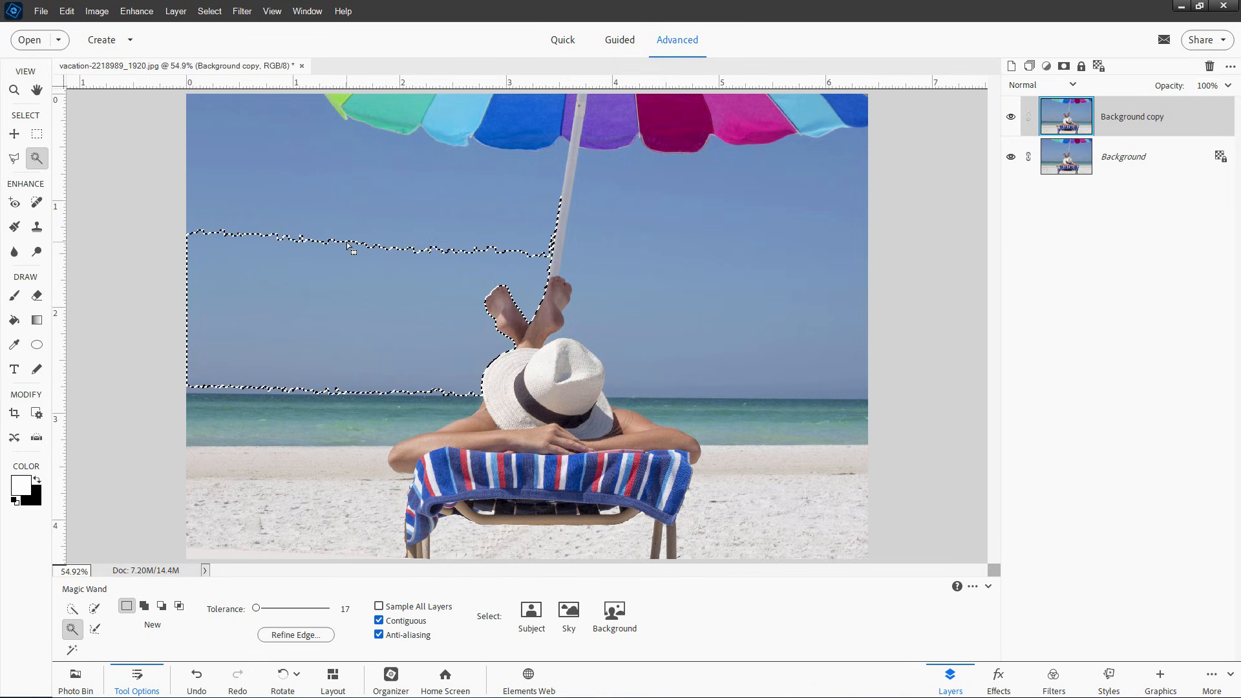
{"action": "left_click", "coordinate": [145, 606]}
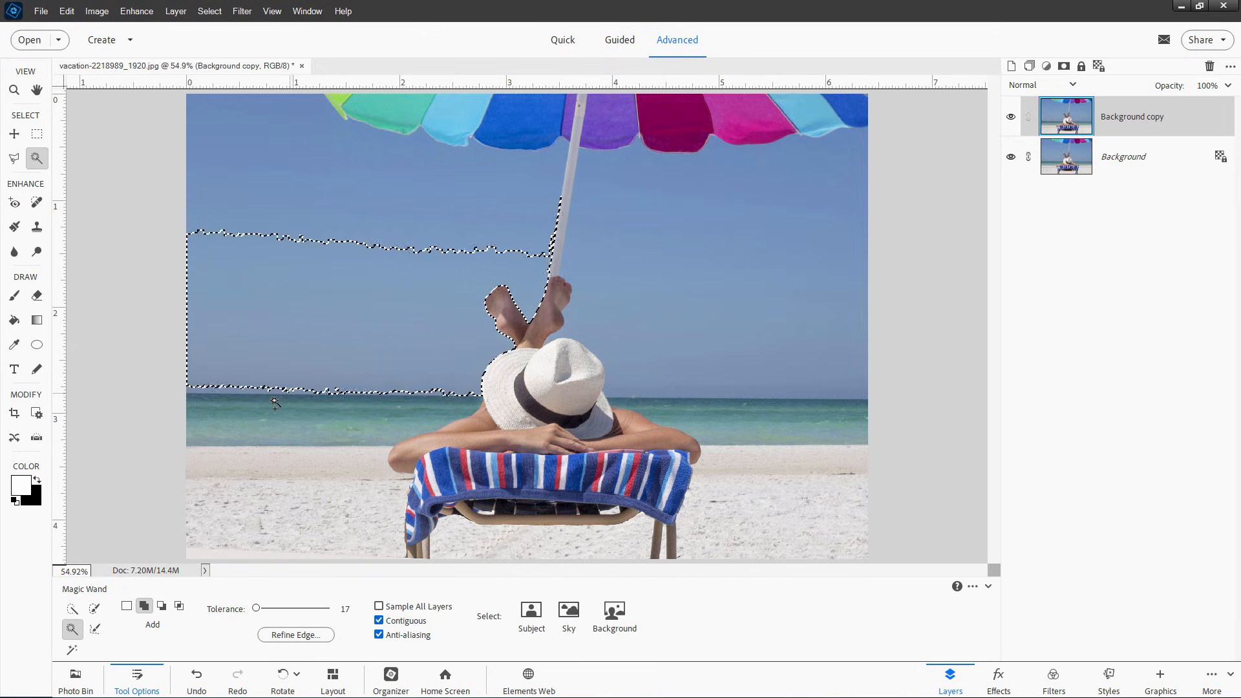
{"action": "left_click", "coordinate": [246, 389]}
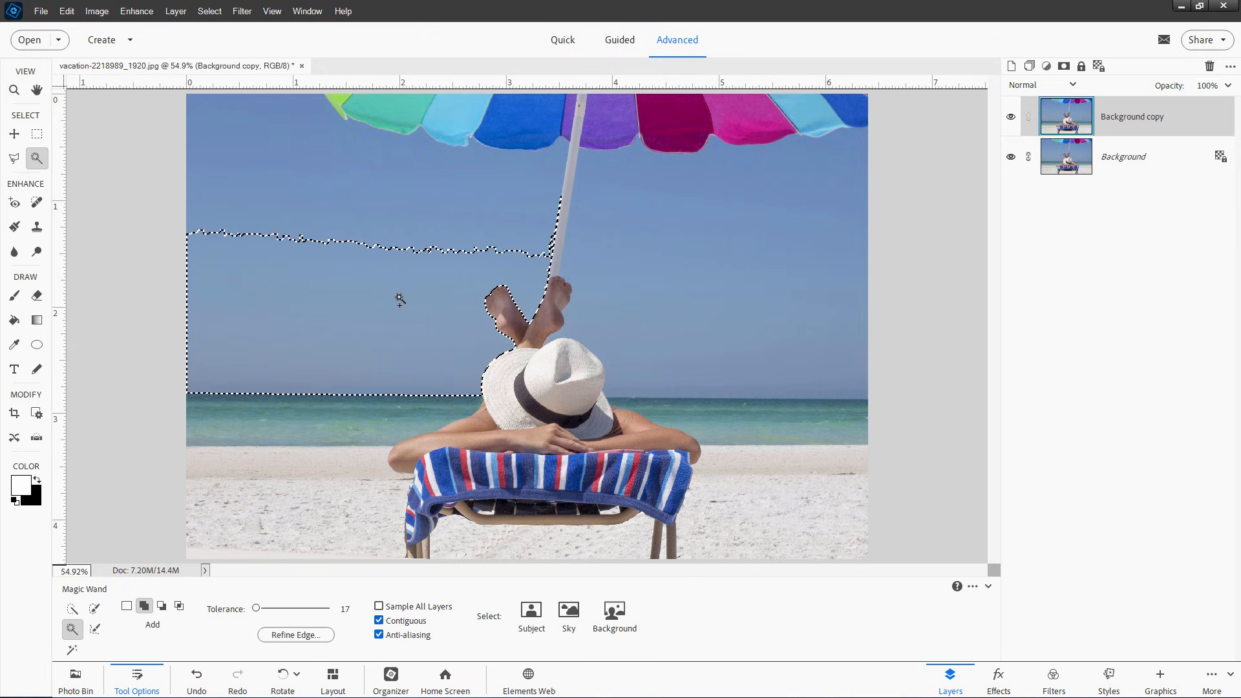
{"action": "left_click", "coordinate": [401, 228]}
{"action": "left_click", "coordinate": [651, 238]}
{"action": "left_click", "coordinate": [634, 360]}
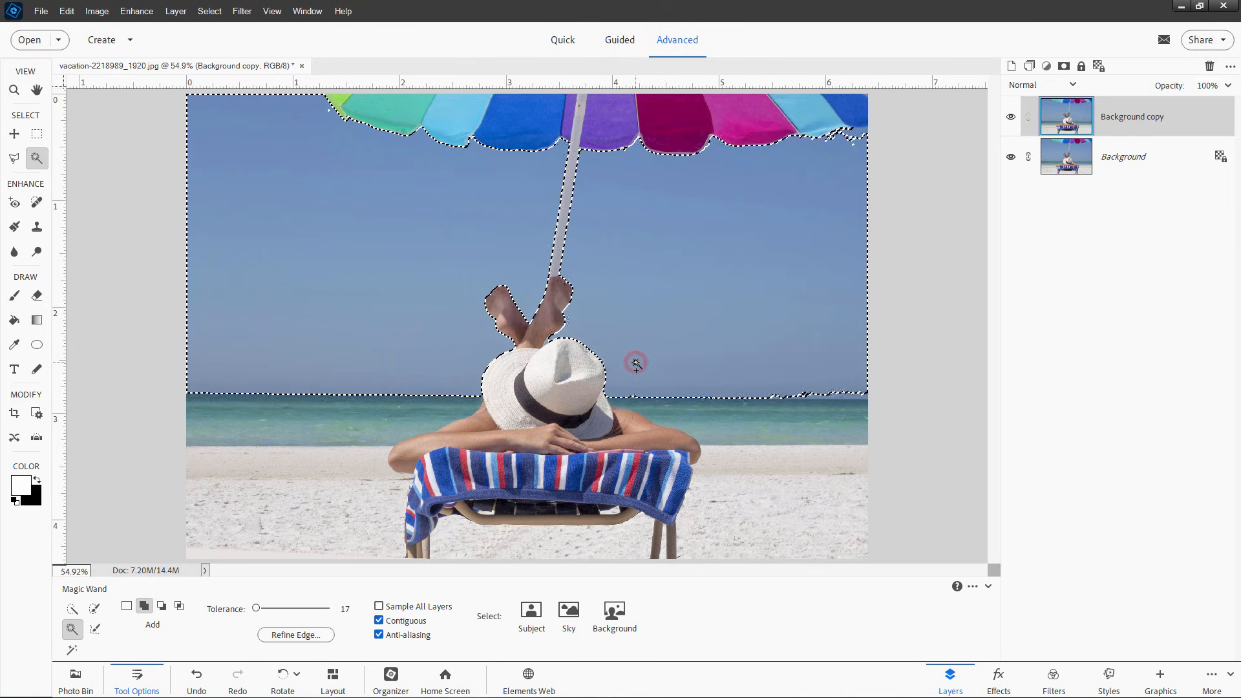
{"action": "left_click", "coordinate": [835, 398]}
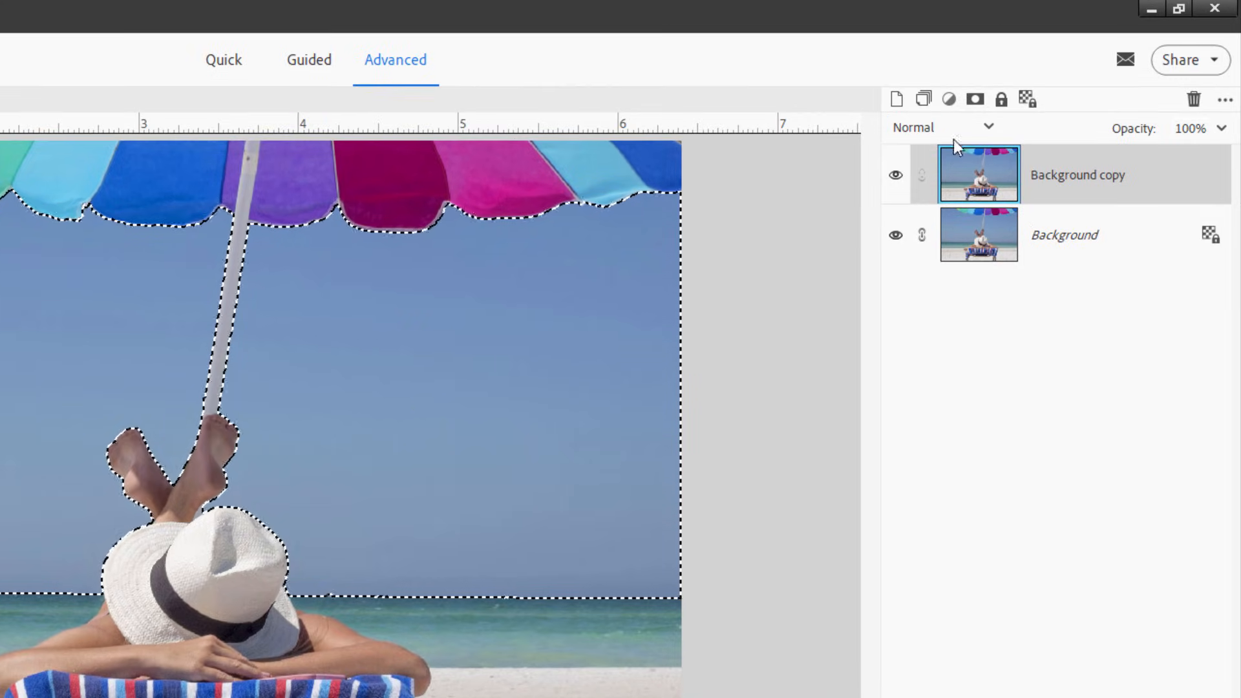
Mask the duplicated layer with the sky selection and add a blank layer above it.
{"action": "left_click", "coordinate": [974, 100]}
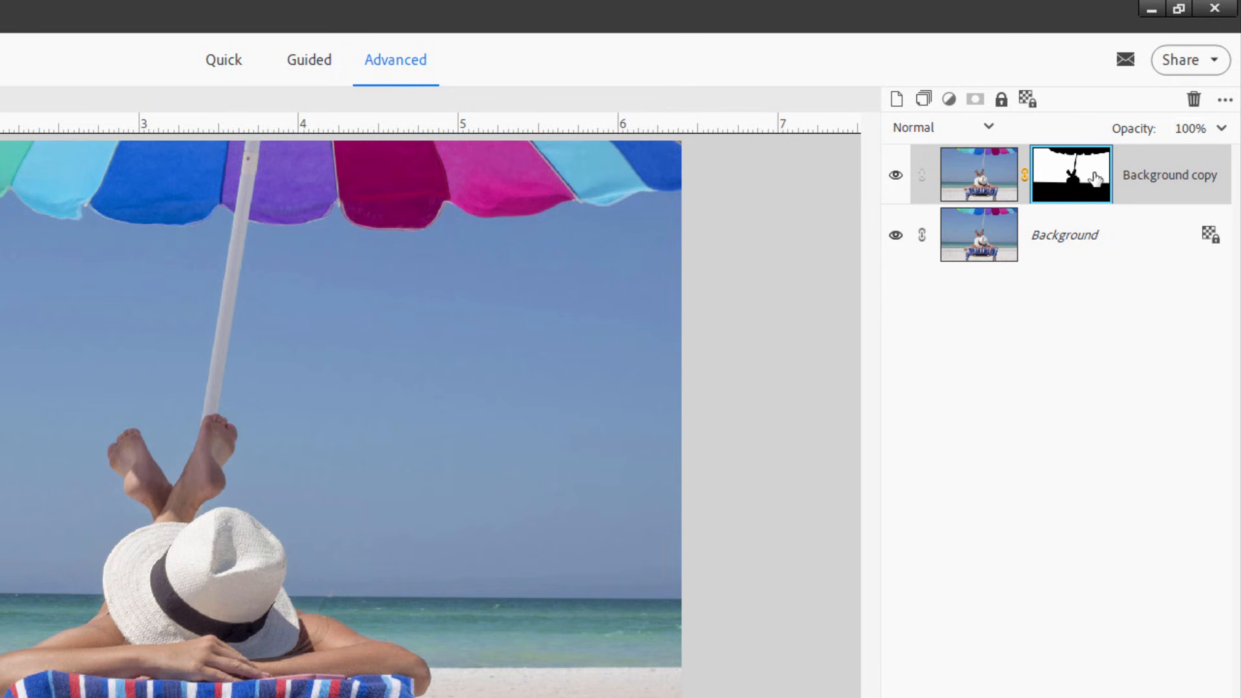
{"action": "left_click", "coordinate": [896, 99]}
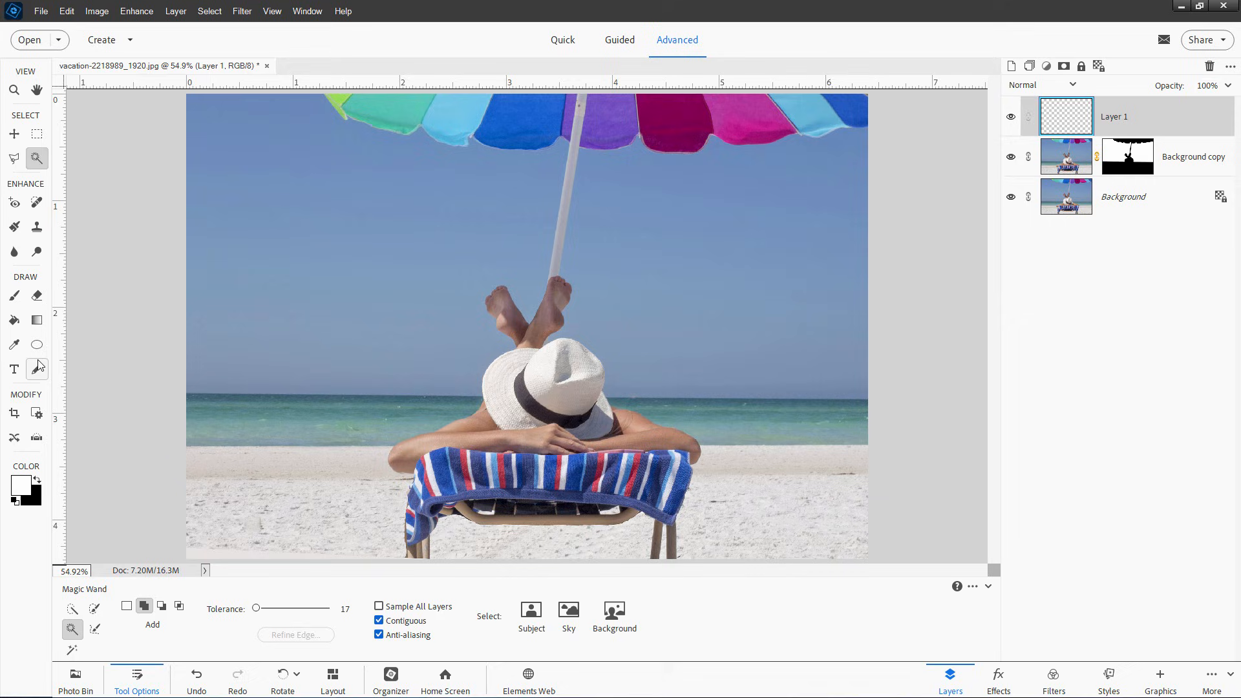
Open the Gradient Editor for the Gradient tool and choose the Foreground to Background preset.
{"action": "left_click", "coordinate": [37, 320]}
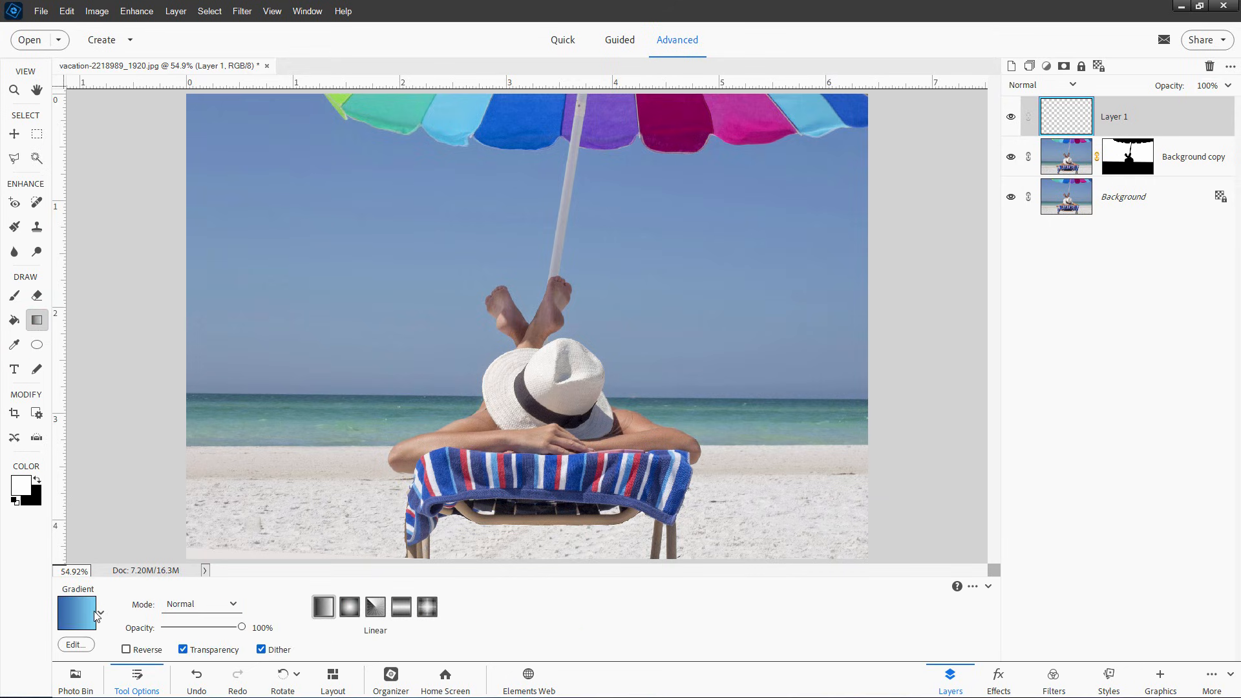
{"action": "left_click", "coordinate": [74, 613]}
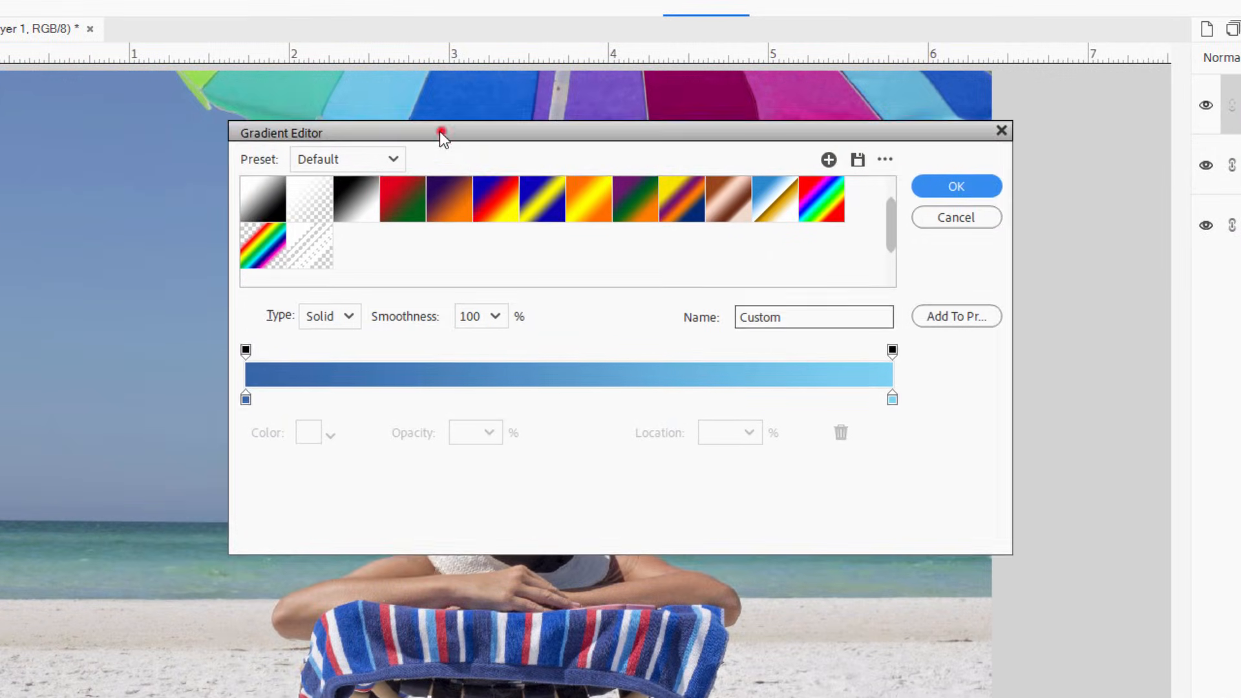
{"action": "left_click_drag", "start_coordinate": [473, 131], "coordinate": [442, 135]}
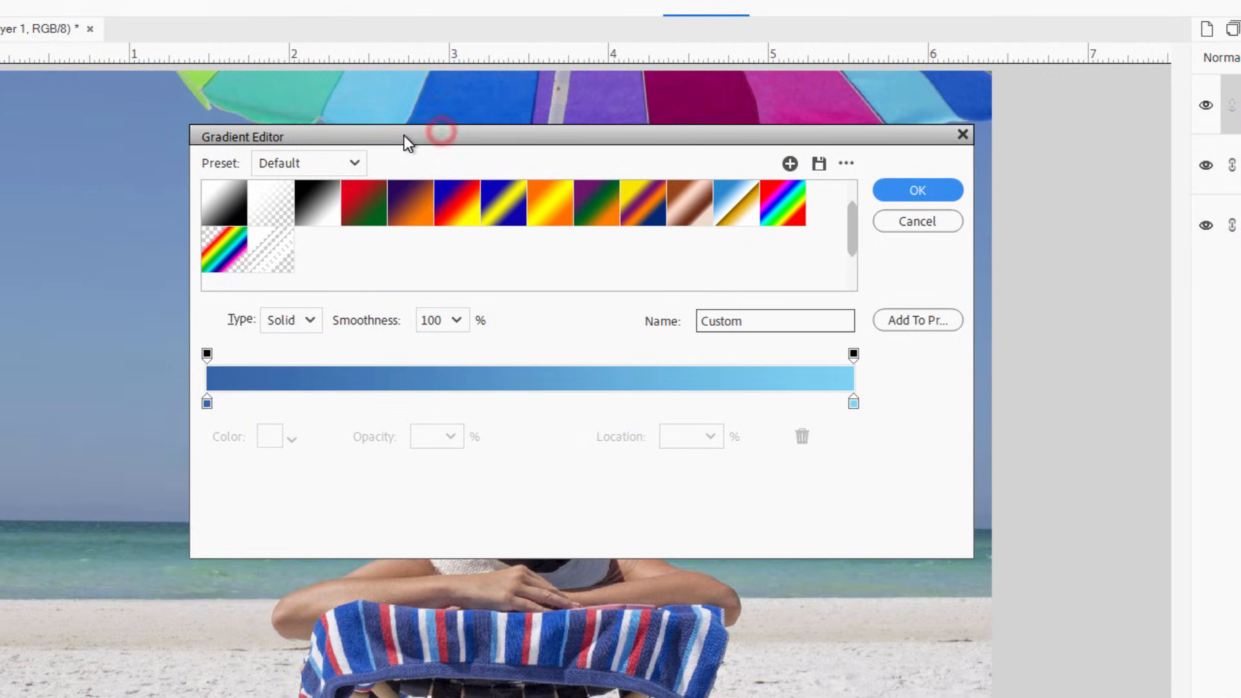
{"action": "left_click", "coordinate": [299, 197]}
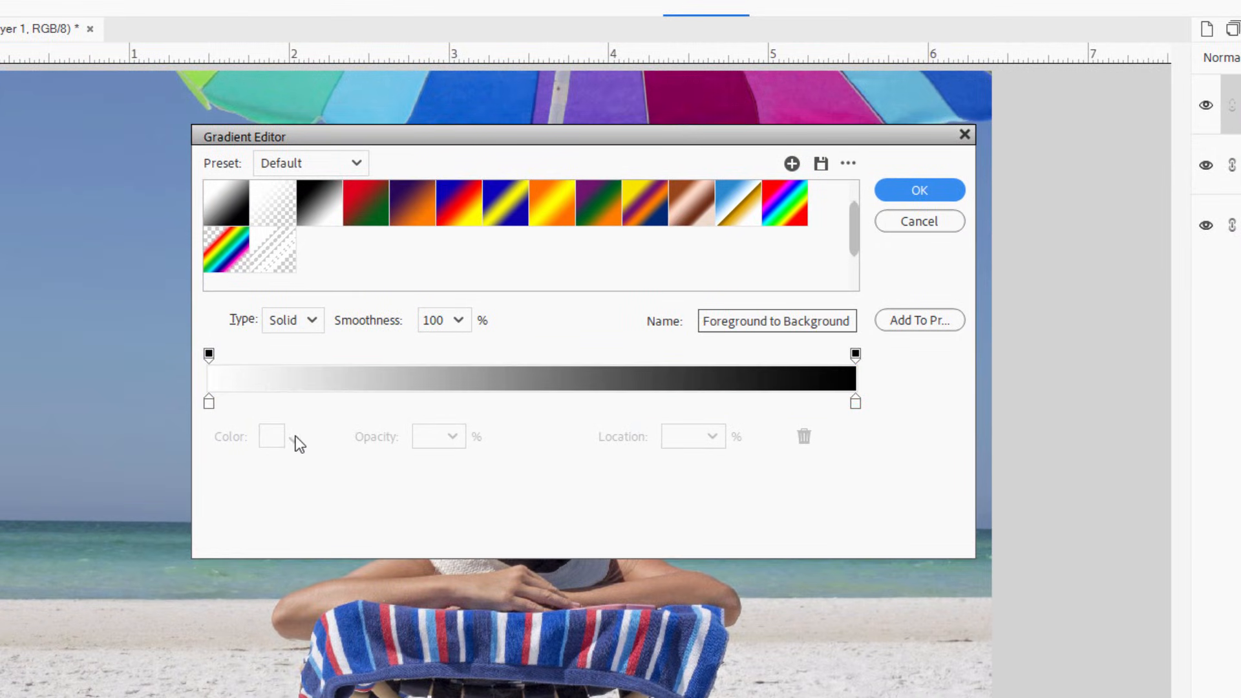
Try the Orange, Yellow, Orange and the Yellow, Violet, Orange, Blue presets, and return to Foreground to Background.
{"action": "left_click", "coordinate": [463, 222]}
{"action": "left_click", "coordinate": [556, 220]}
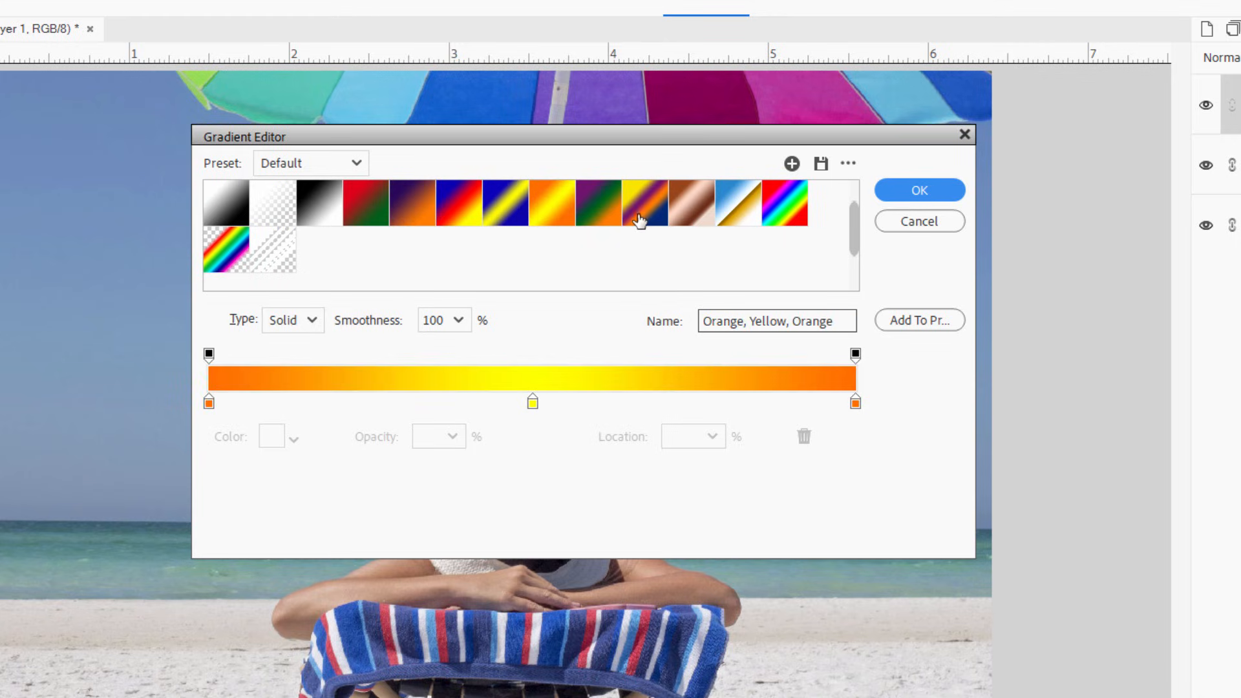
{"action": "left_click", "coordinate": [641, 222]}
{"action": "left_click", "coordinate": [358, 162]}
{"action": "left_click", "coordinate": [361, 161]}
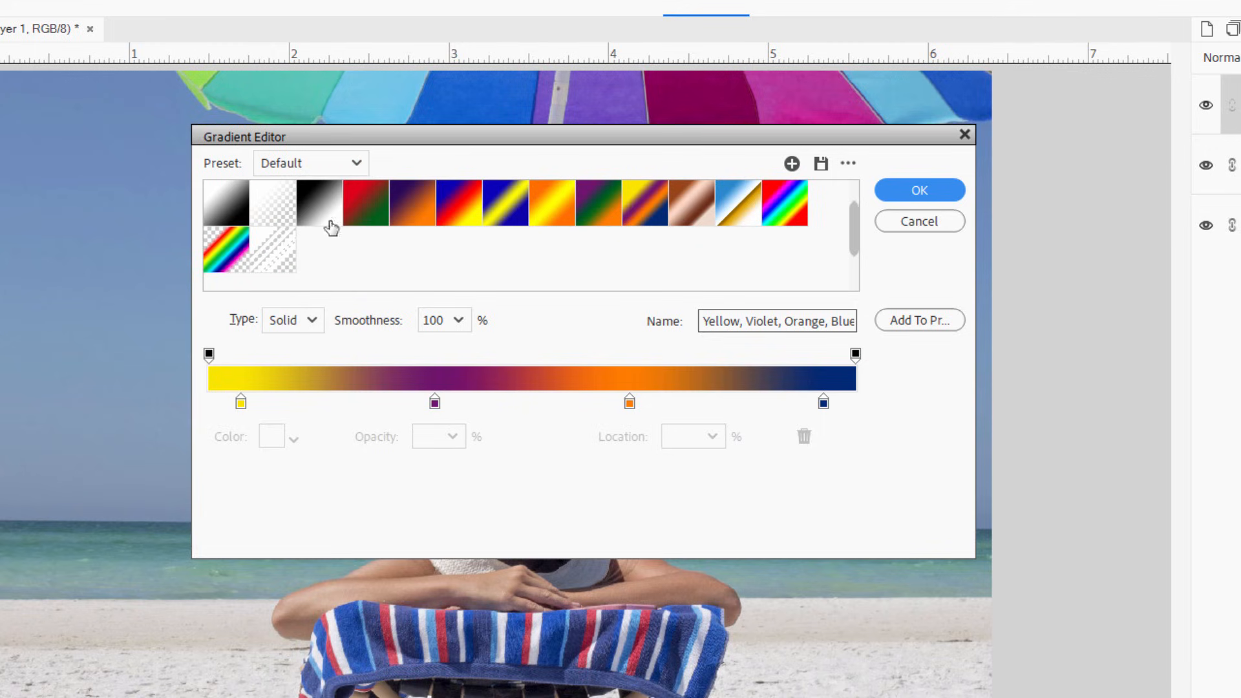
{"action": "left_click", "coordinate": [236, 197]}
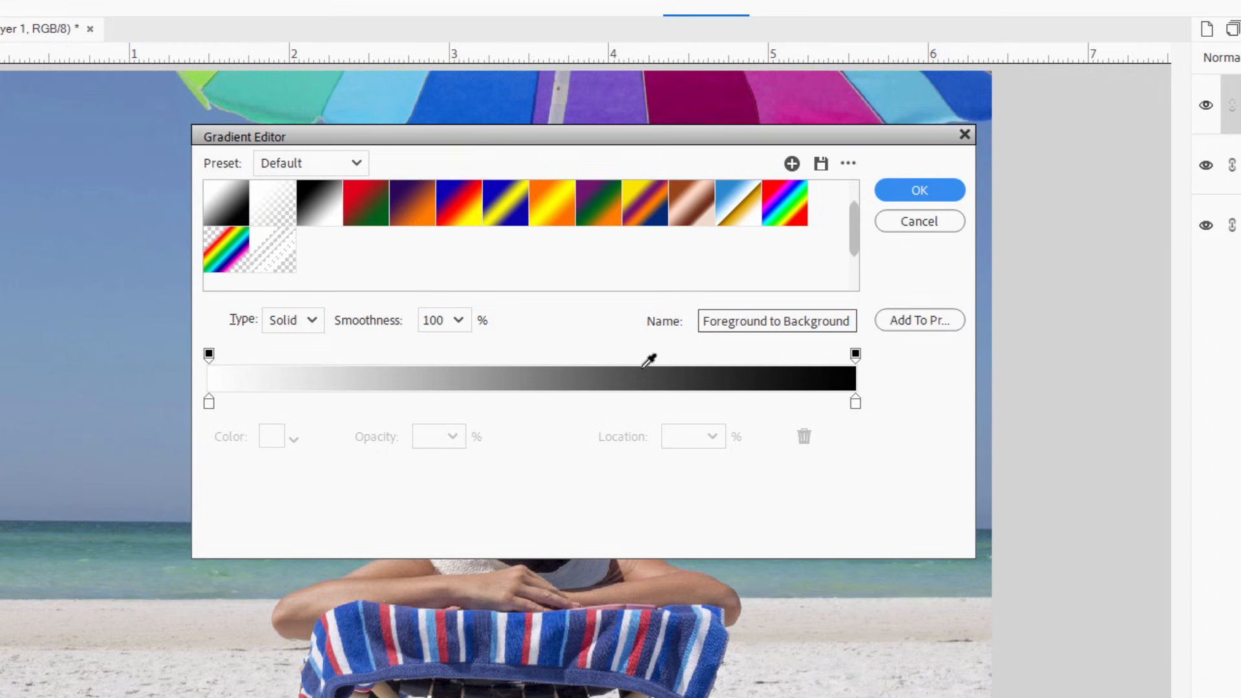
Set the gradient's starting color stop to a deep, saturated blue with hue 215°, based on a sample of the upper sky.
{"action": "left_click", "coordinate": [208, 404]}
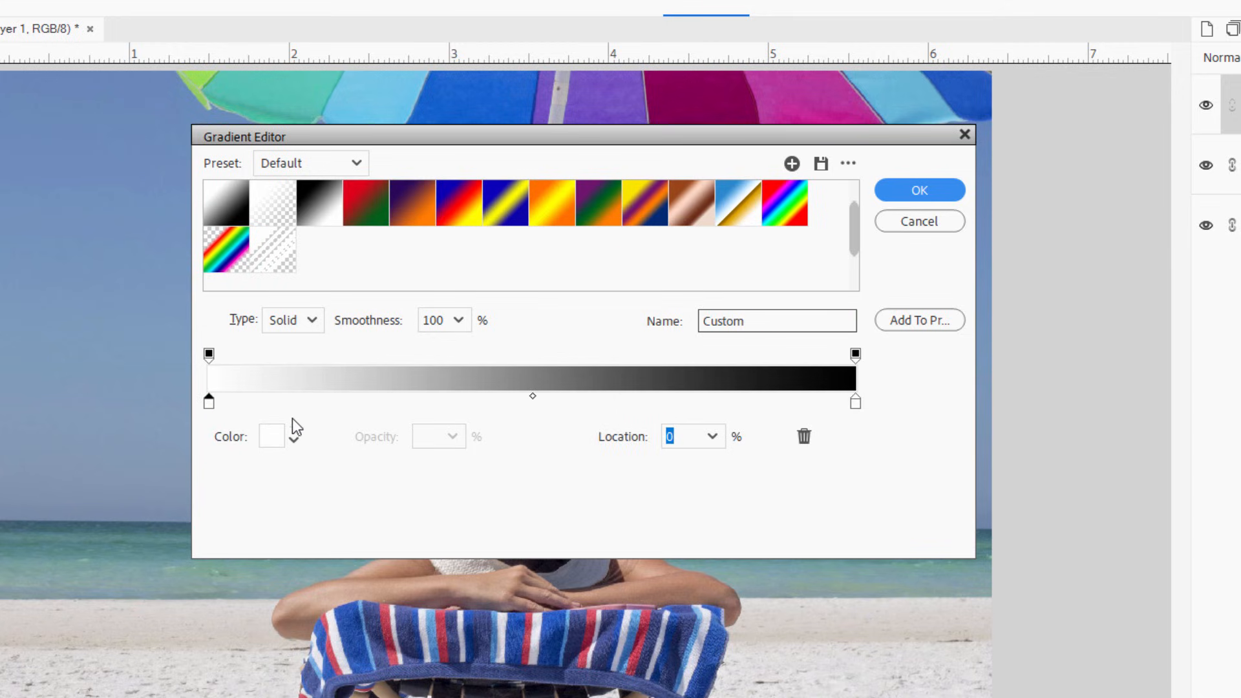
{"action": "left_click", "coordinate": [270, 445]}
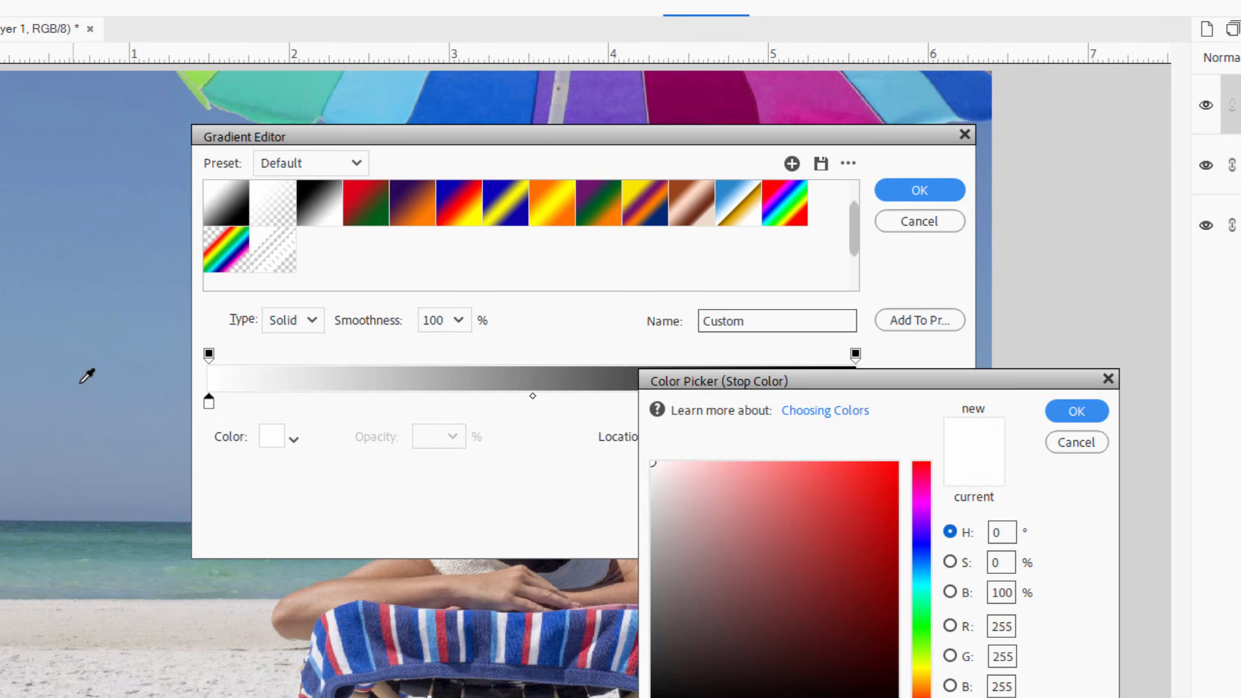
{"action": "left_click", "coordinate": [115, 76]}
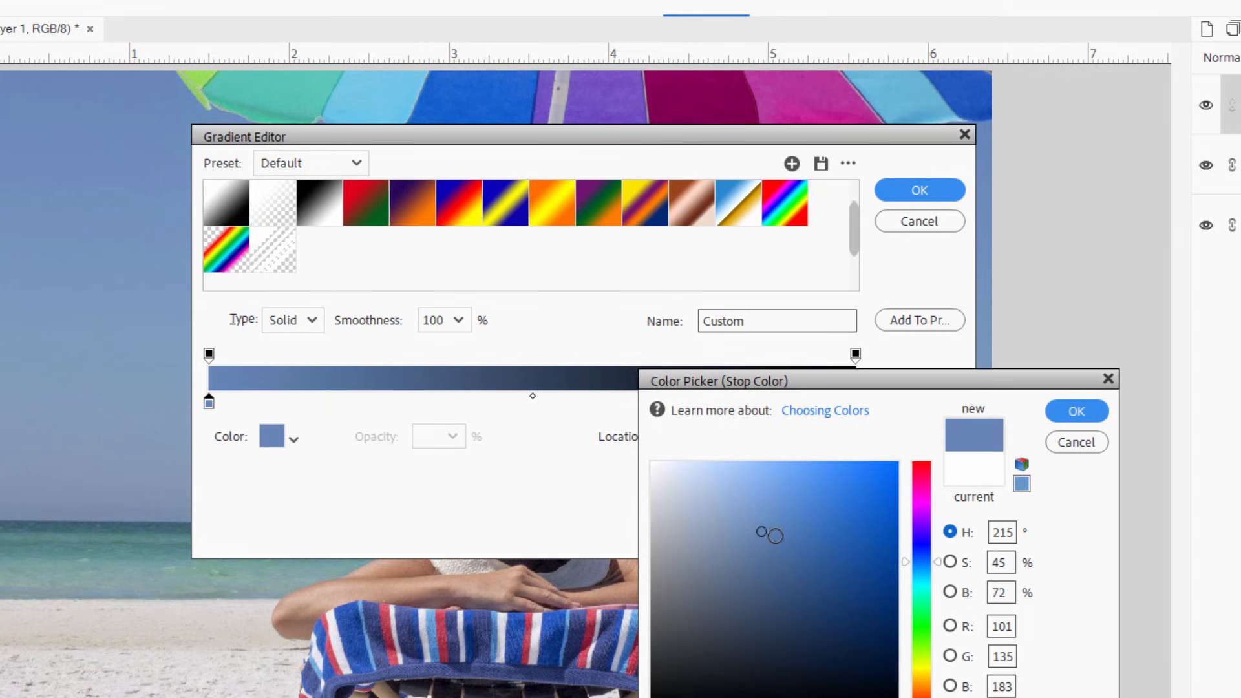
{"action": "left_click", "coordinate": [761, 536]}
{"action": "mouse_move", "coordinate": [763, 536]}
{"action": "left_mouse_down"}
{"action": "mouse_move", "coordinate": [847, 551]}
{"action": "mouse_move", "coordinate": [757, 497]}
{"action": "mouse_move", "coordinate": [872, 574]}
{"action": "left_mouse_up"}
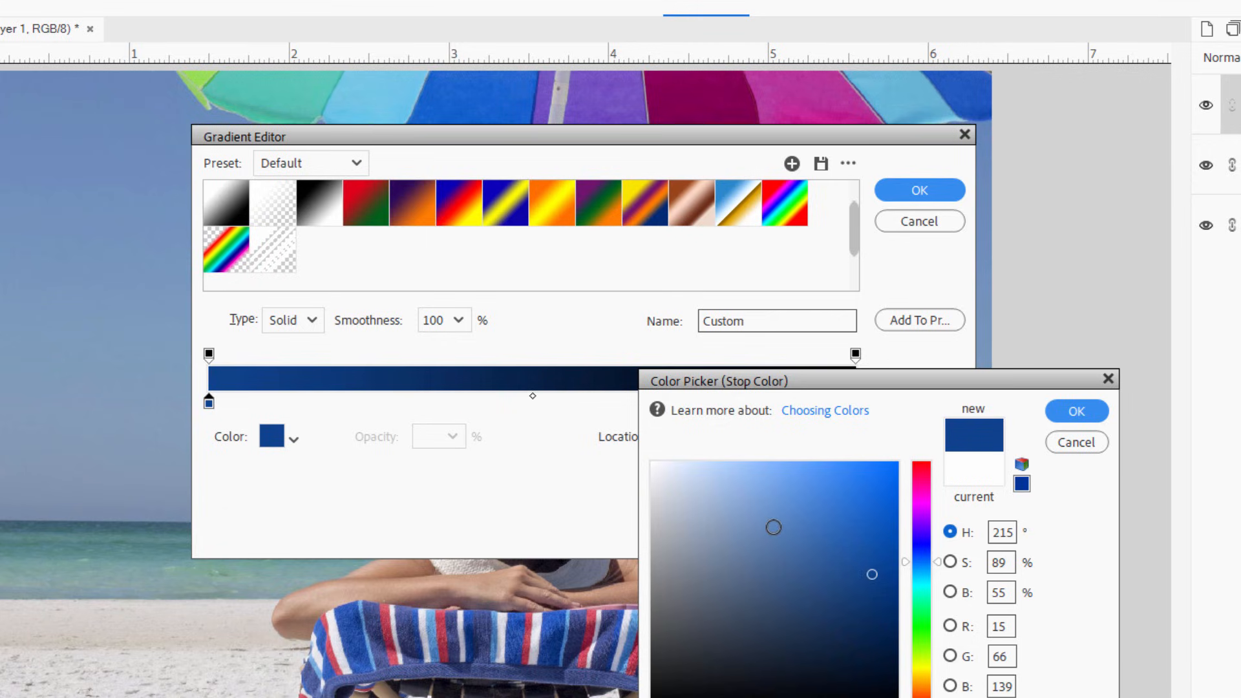
{"action": "left_click_drag", "start_coordinate": [876, 581], "coordinate": [873, 563]}
{"action": "left_click", "coordinate": [1083, 411]}
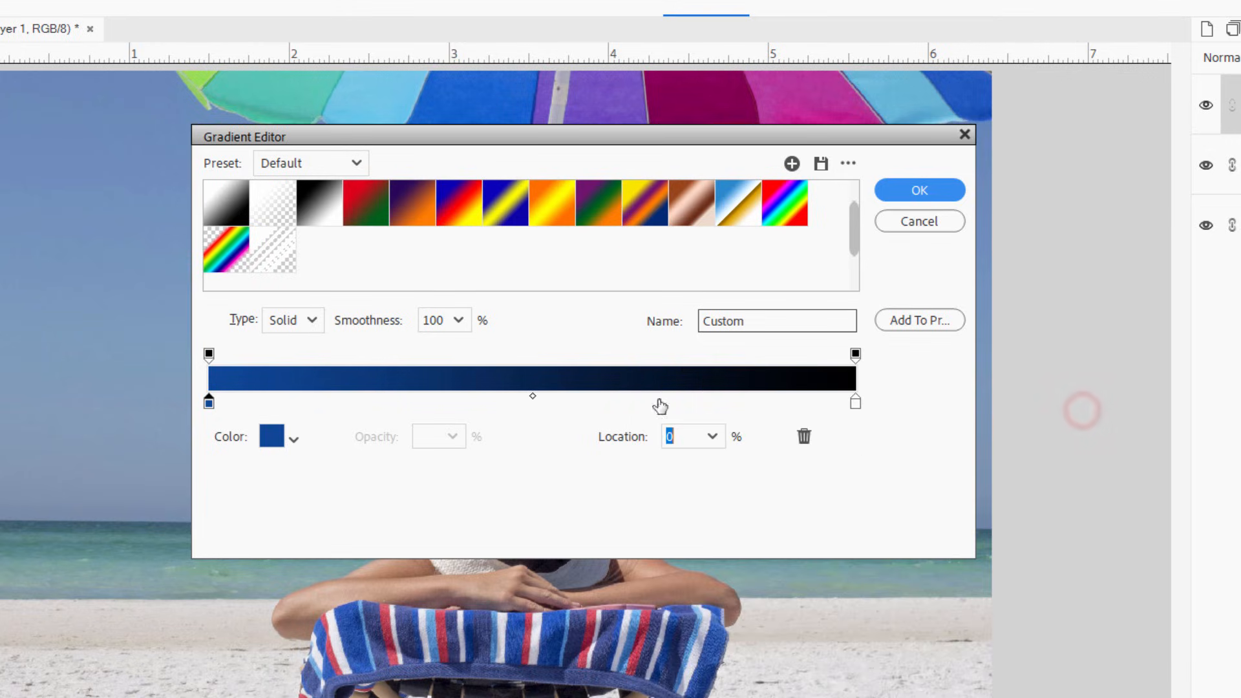
Give the gradient's ending color stop the bright cyan-blue from the Default color swatches.
{"action": "left_click", "coordinate": [854, 403]}
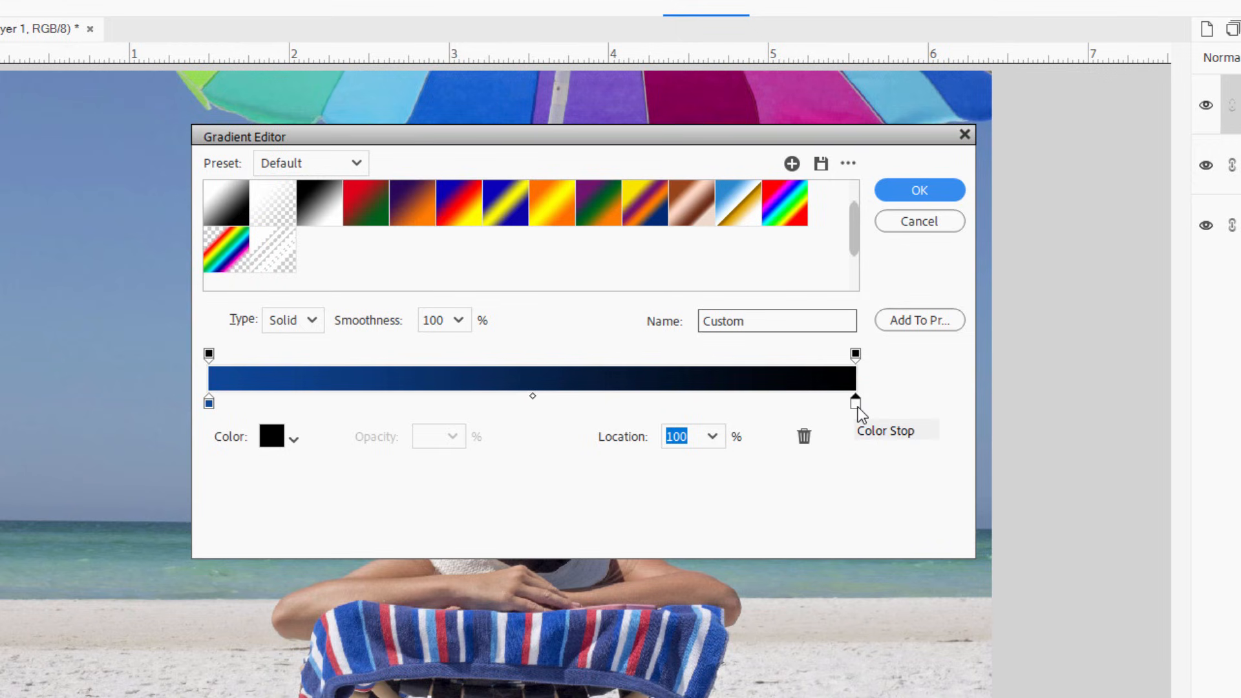
{"action": "left_click", "coordinate": [294, 439]}
{"action": "key", "text": "Escape"}
{"action": "left_click", "coordinate": [294, 441]}
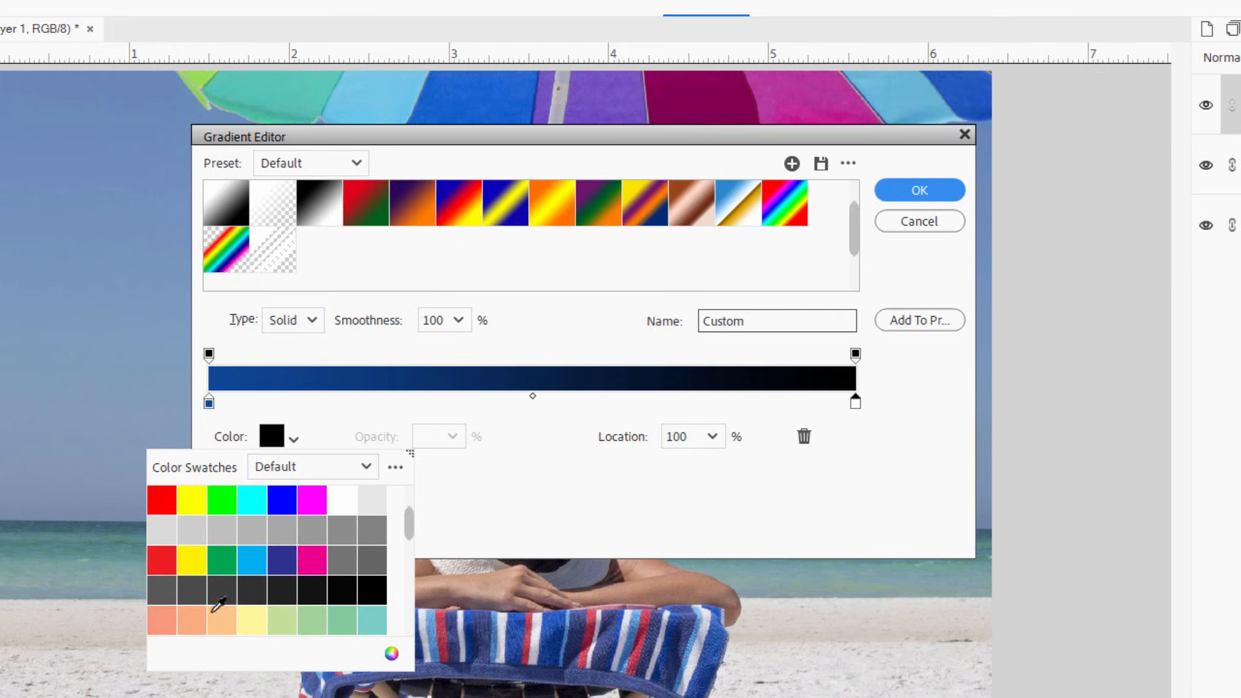
{"action": "mouse_move", "coordinate": [410, 503]}
{"action": "left_mouse_down"}
{"action": "mouse_move", "coordinate": [406, 568]}
{"action": "mouse_move", "coordinate": [409, 498]}
{"action": "left_mouse_up"}
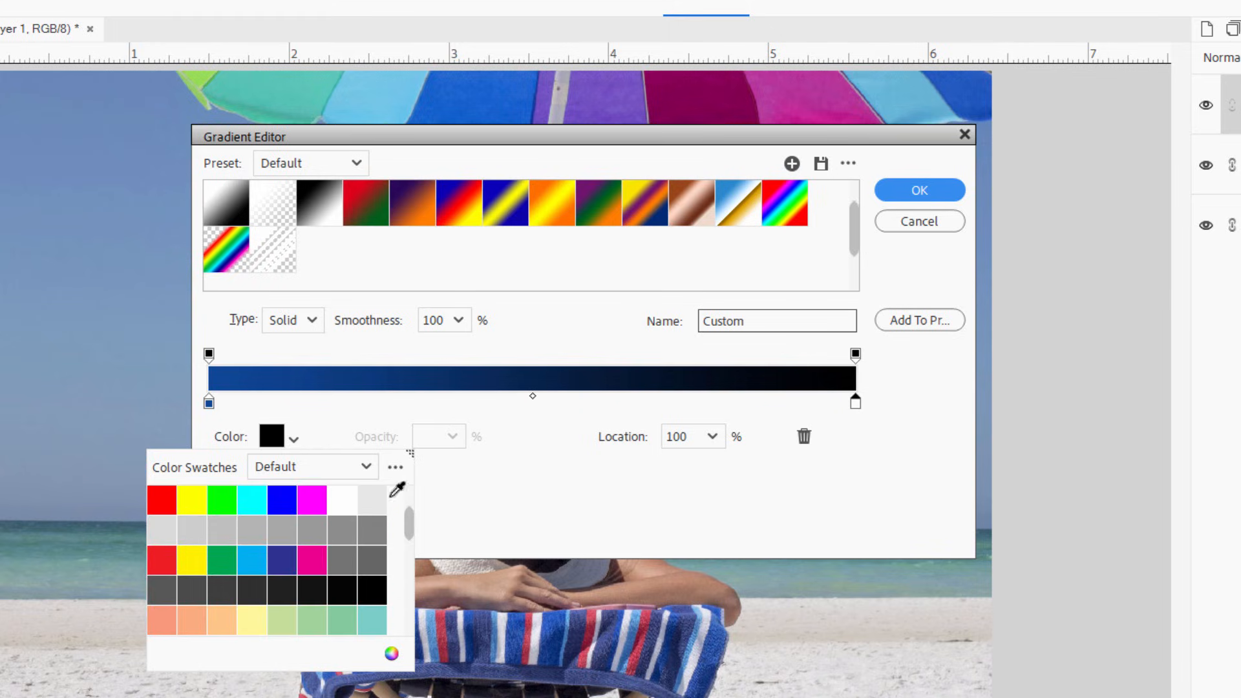
{"action": "left_click", "coordinate": [258, 556]}
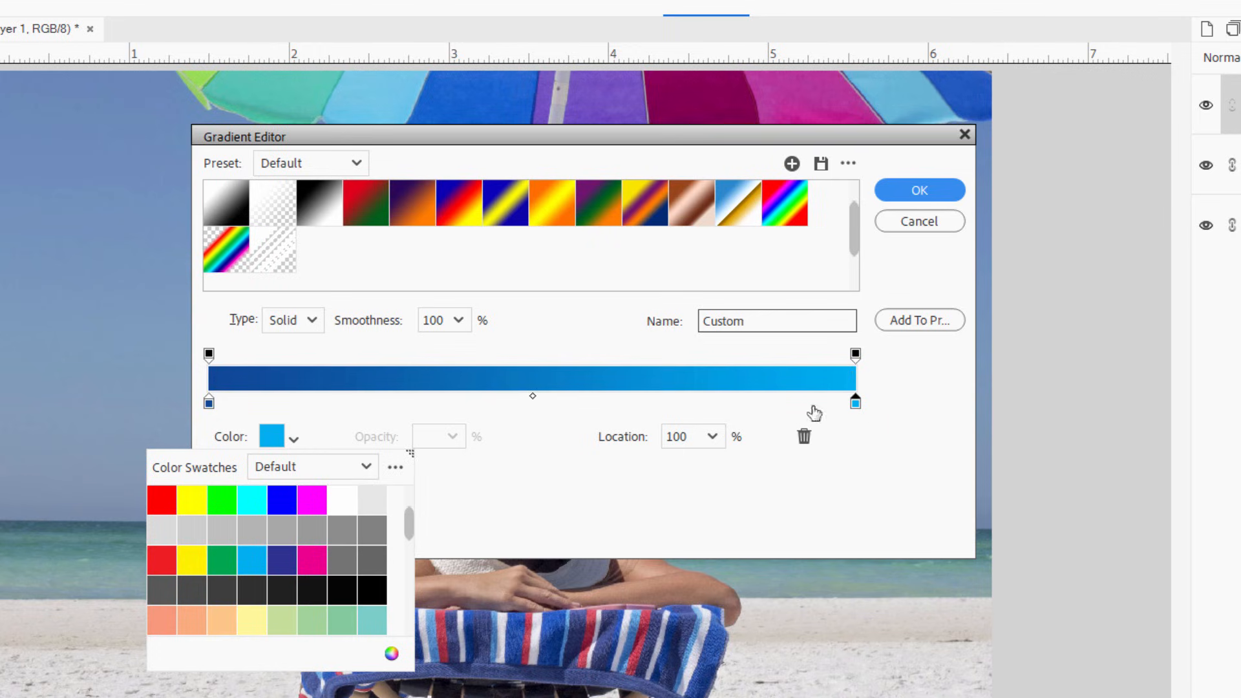
Lighten the ending color stop to hue 196°, saturation 67% and brightness 95%, and accept the custom gradient.
{"action": "left_click", "coordinate": [272, 436]}
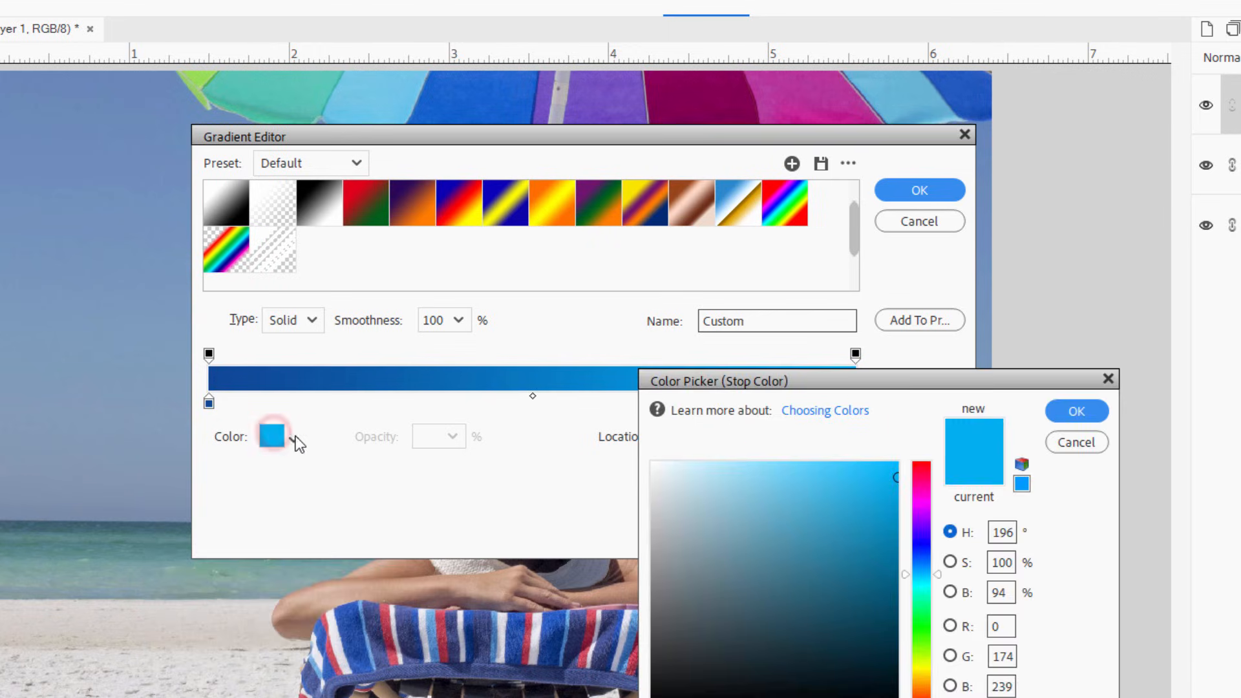
{"action": "left_click", "coordinate": [893, 480]}
{"action": "left_click_drag", "start_coordinate": [894, 480], "coordinate": [815, 473]}
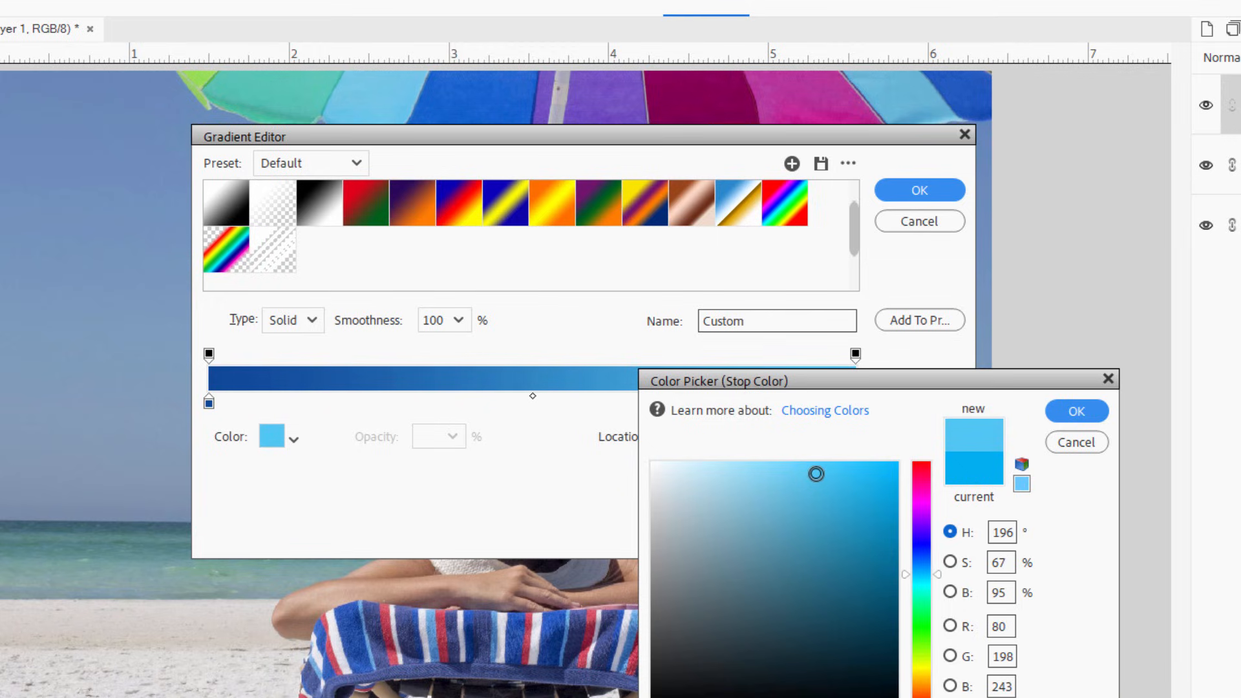
{"action": "left_click", "coordinate": [1068, 412]}
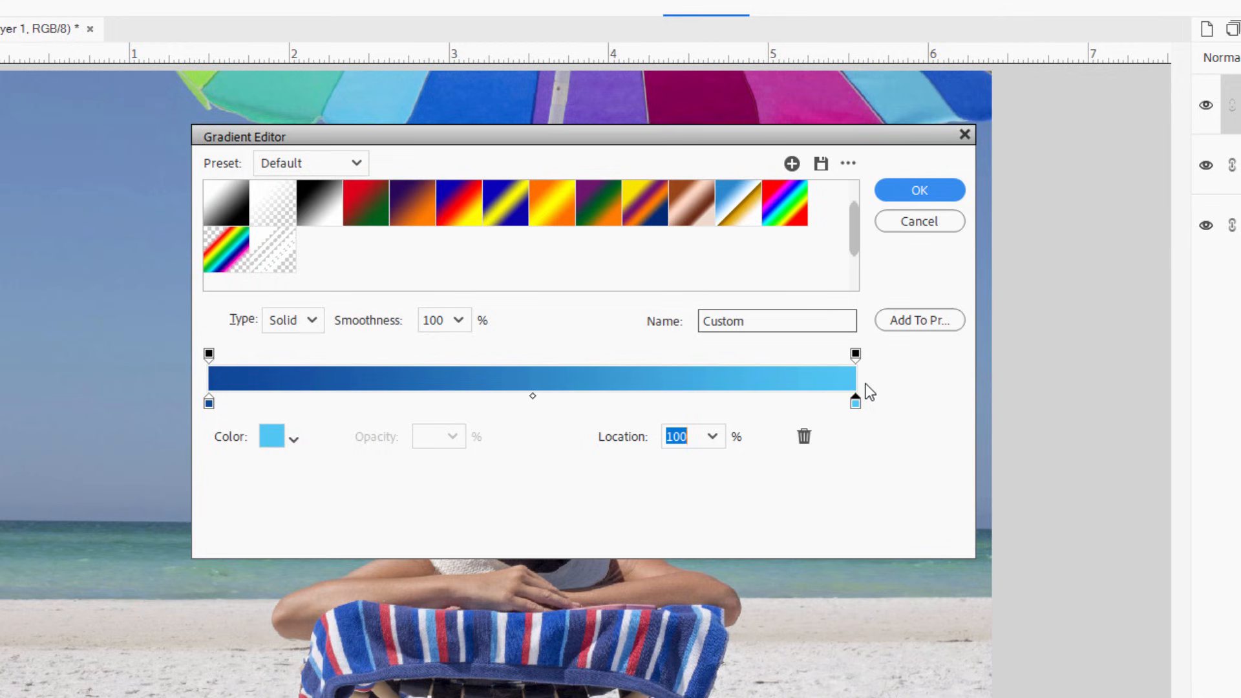
{"action": "left_click", "coordinate": [918, 190]}
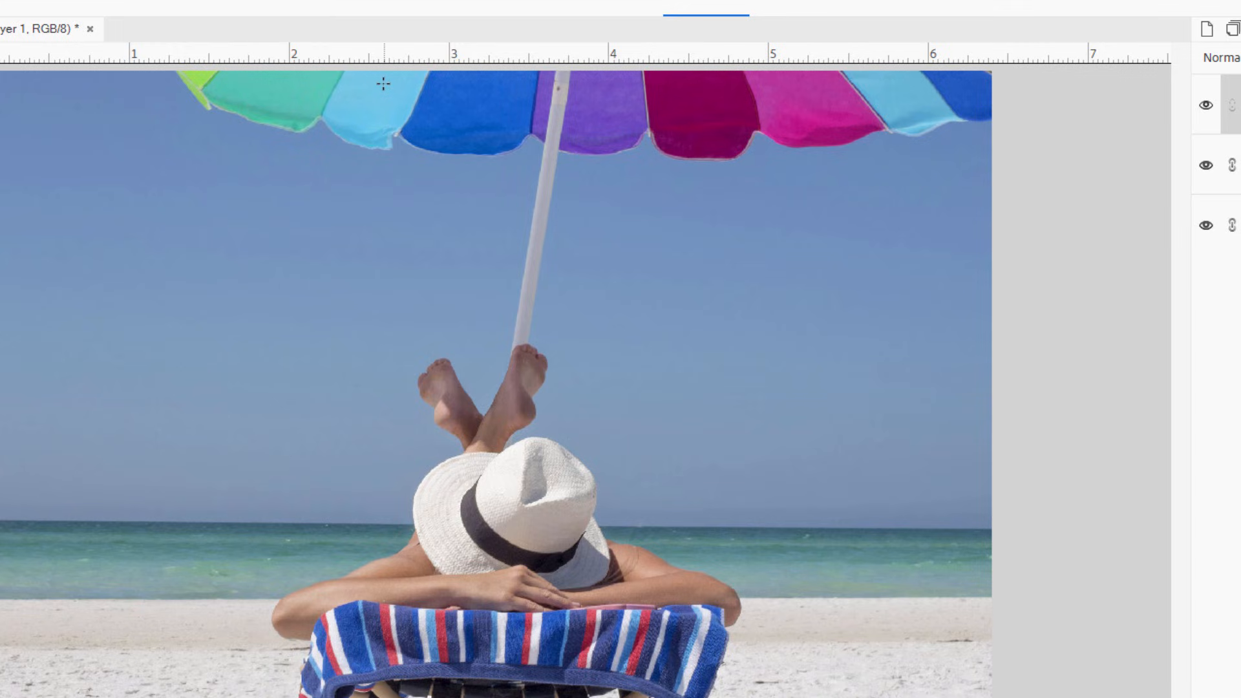
Fill Layer 1 with a perfectly vertical linear gradient running from the top edge of the photo down to the horizon.
{"action": "key", "text": "shift"}
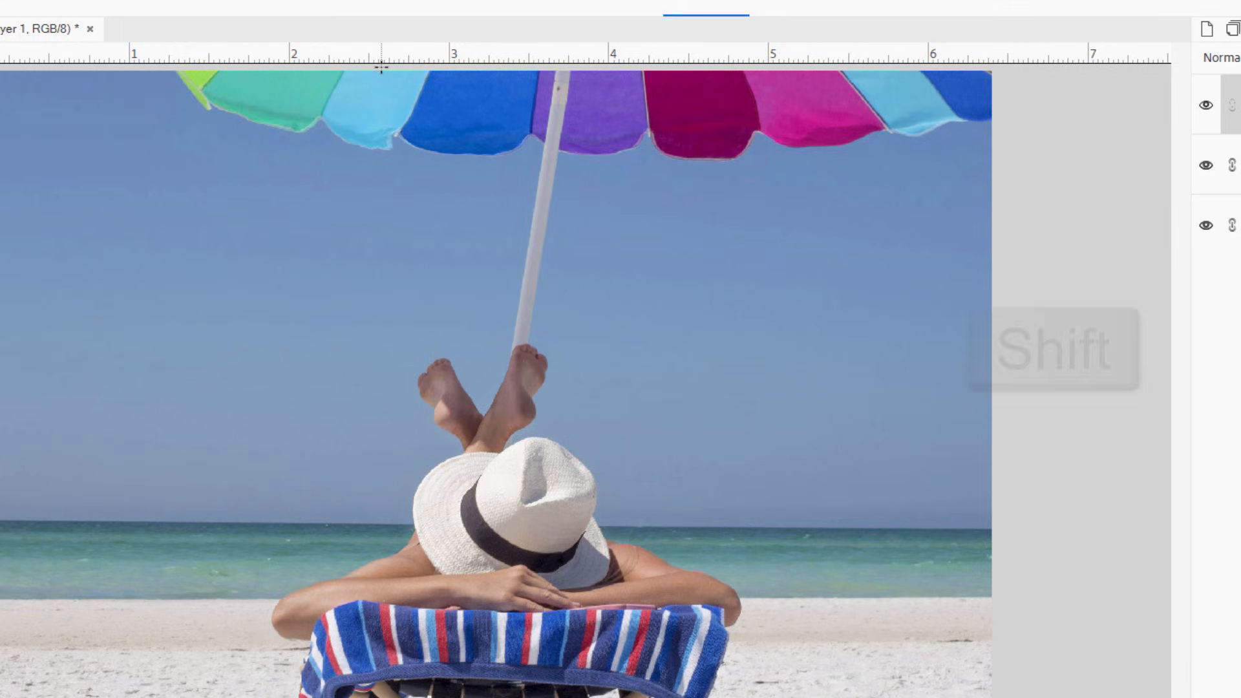
{"action": "left_click_drag", "start_coordinate": [381, 67], "coordinate": [380, 437]}
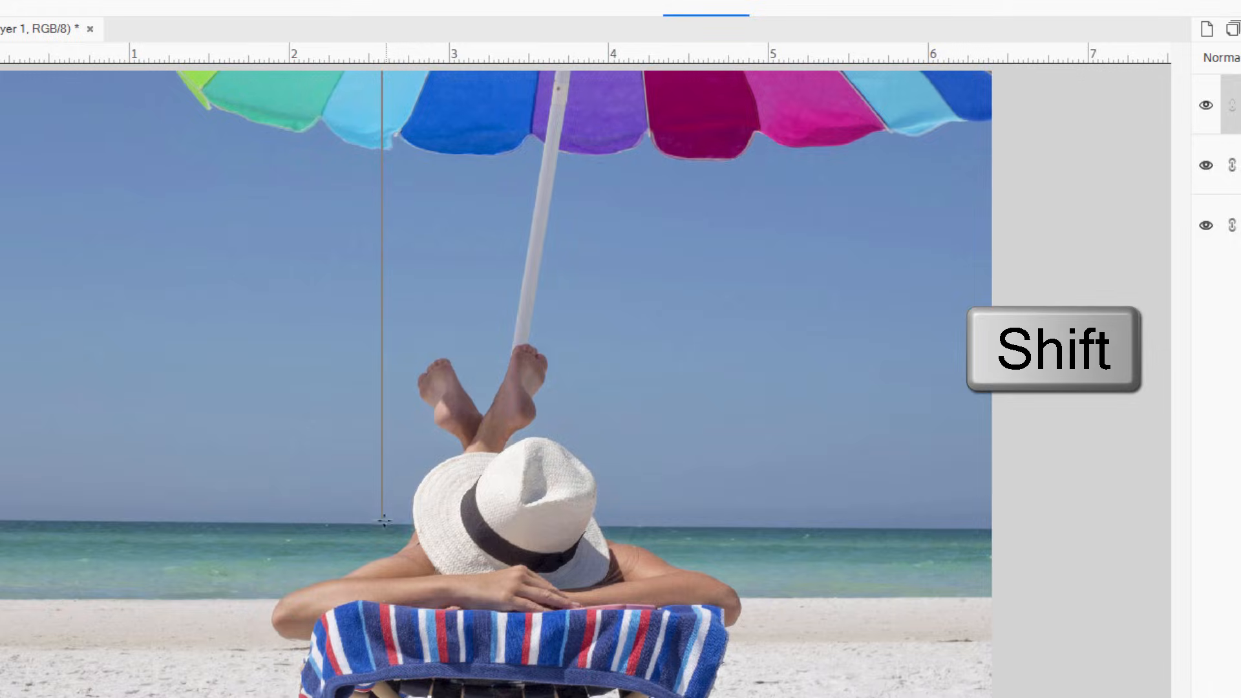
{"action": "left_click_drag", "start_coordinate": [384, 534], "coordinate": [383, 533]}
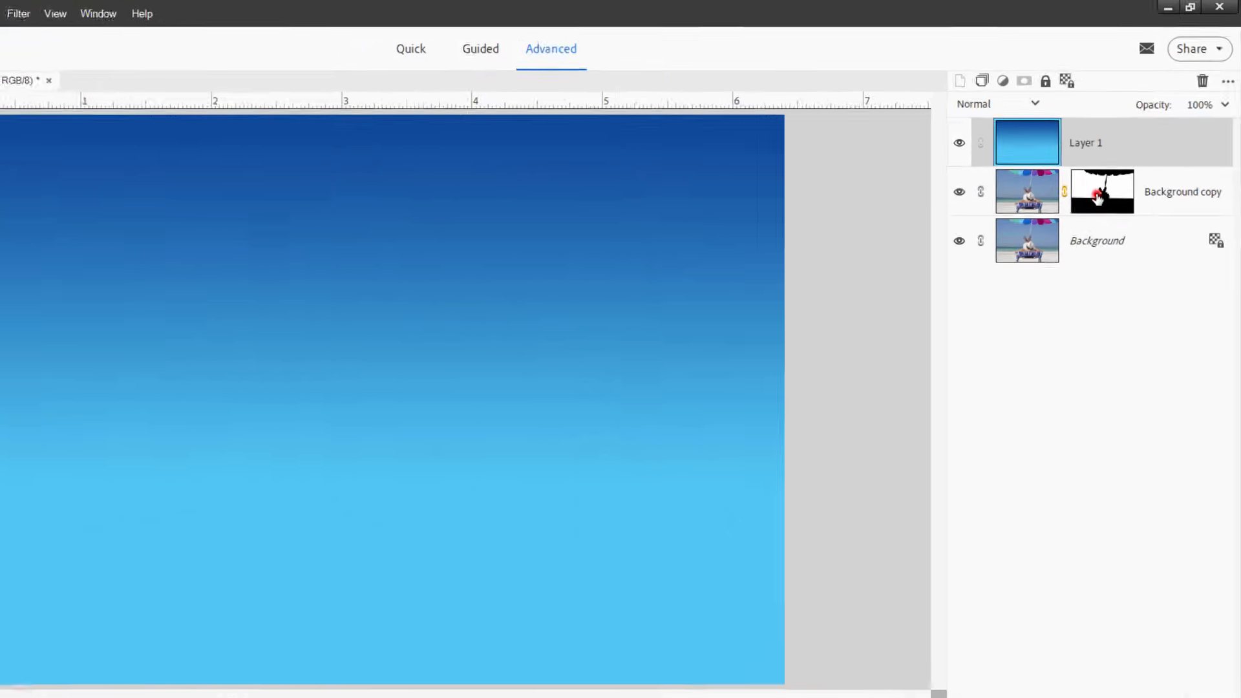
Copy the sky layer mask from the Background copy layer onto the gradient-filled Layer 1.
{"action": "left_click", "coordinate": [1125, 159]}
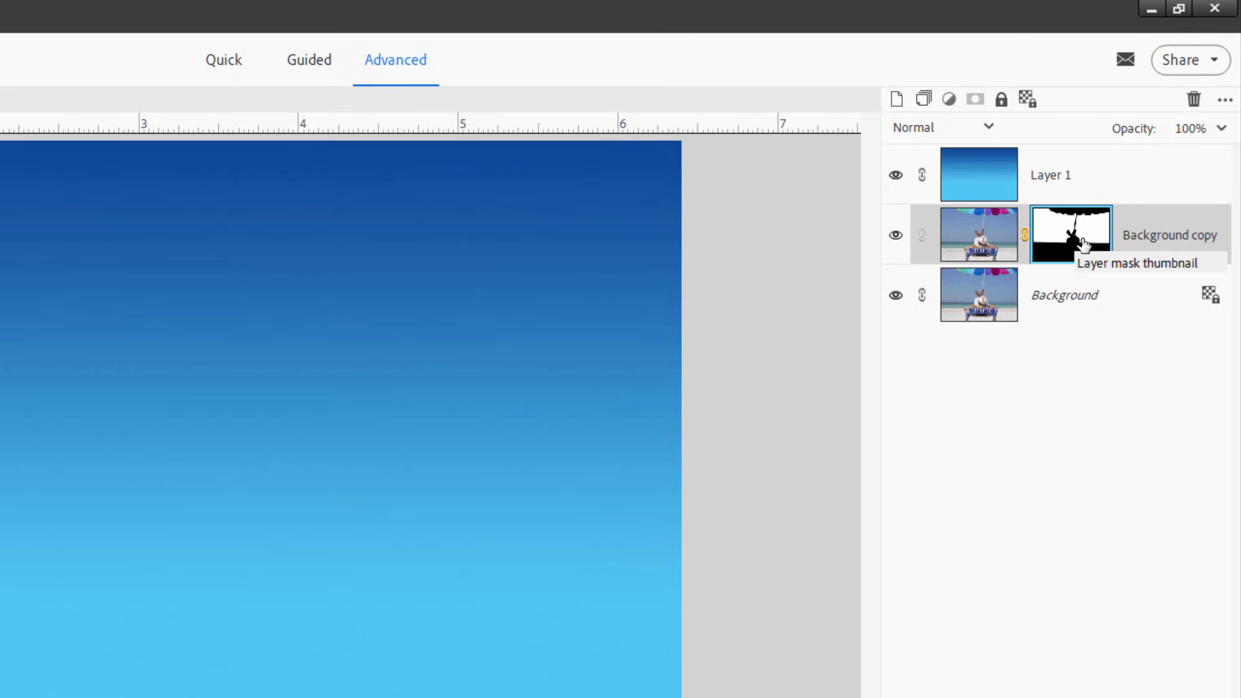
{"action": "key", "text": "alt"}
{"action": "left_click_drag", "start_coordinate": [1083, 244], "coordinate": [1075, 187]}
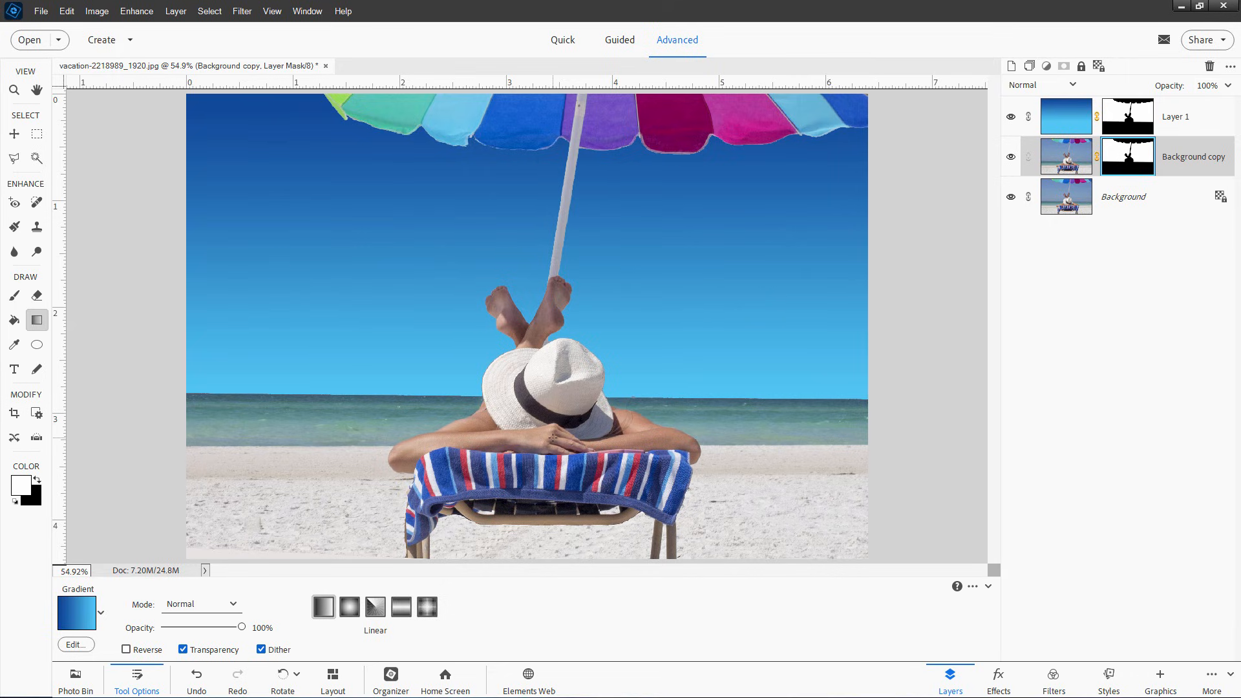
Add a Levels adjustment layer directly above the Background layer, clipped to it.
{"action": "left_click", "coordinate": [1127, 211]}
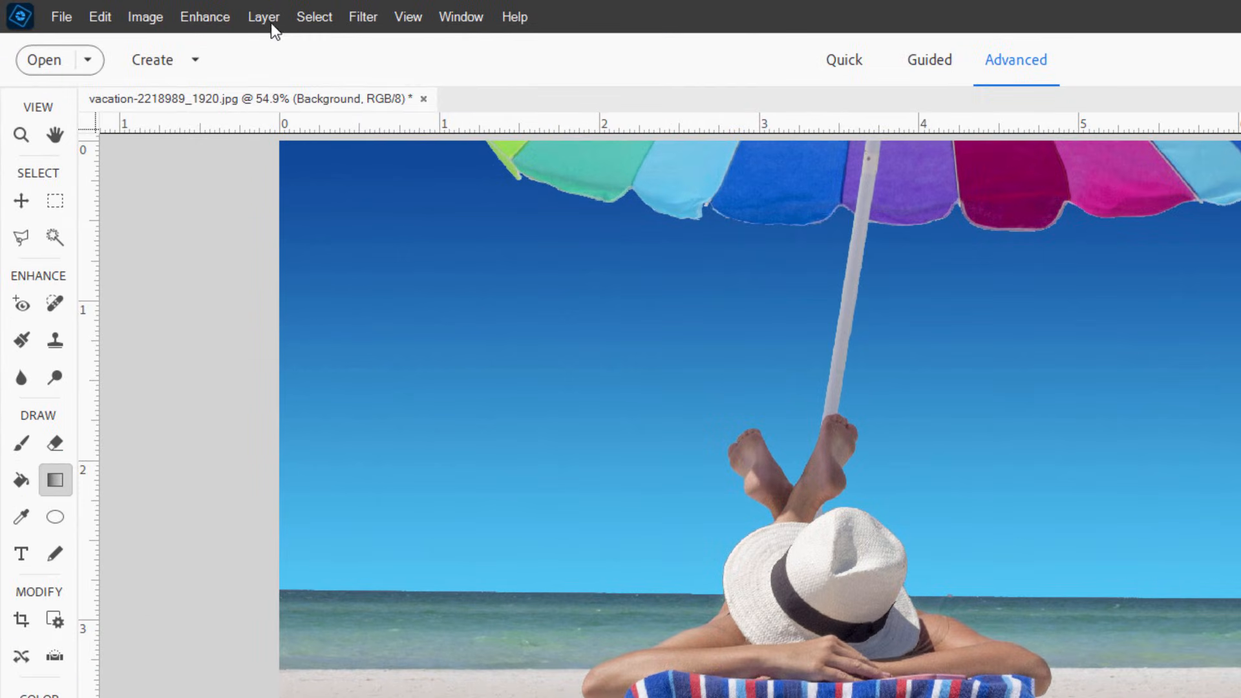
{"action": "left_click", "coordinate": [180, 13]}
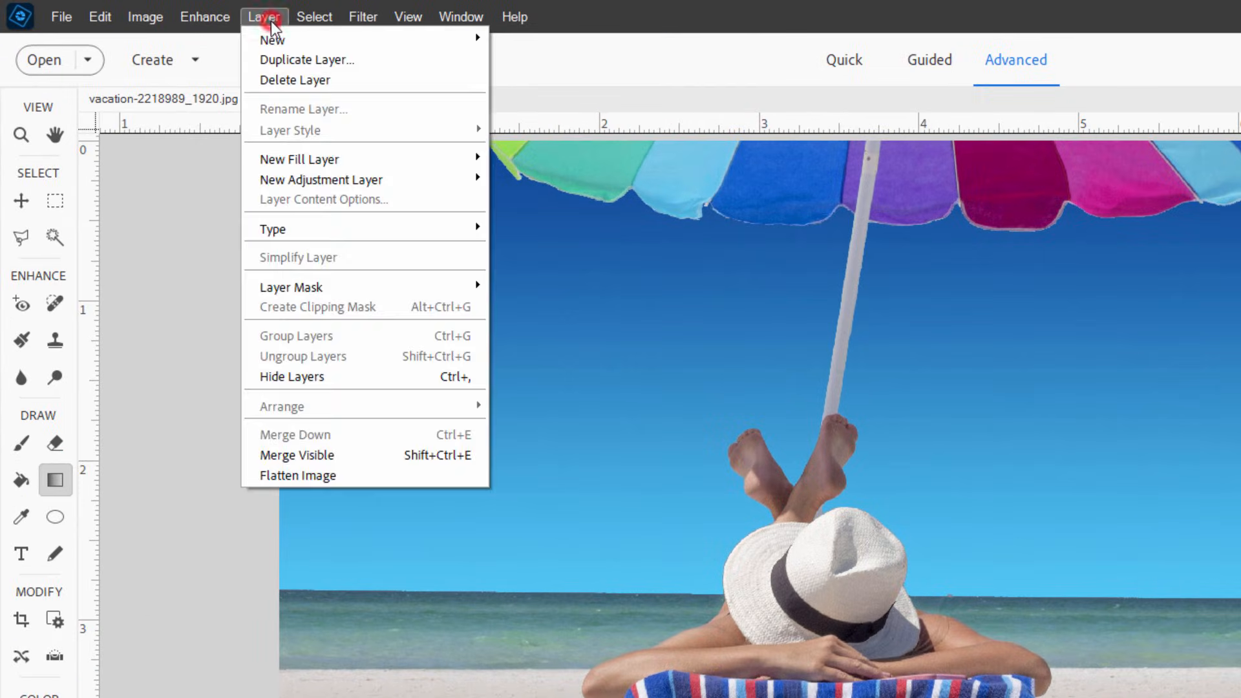
{"action": "left_click", "coordinate": [292, 180]}
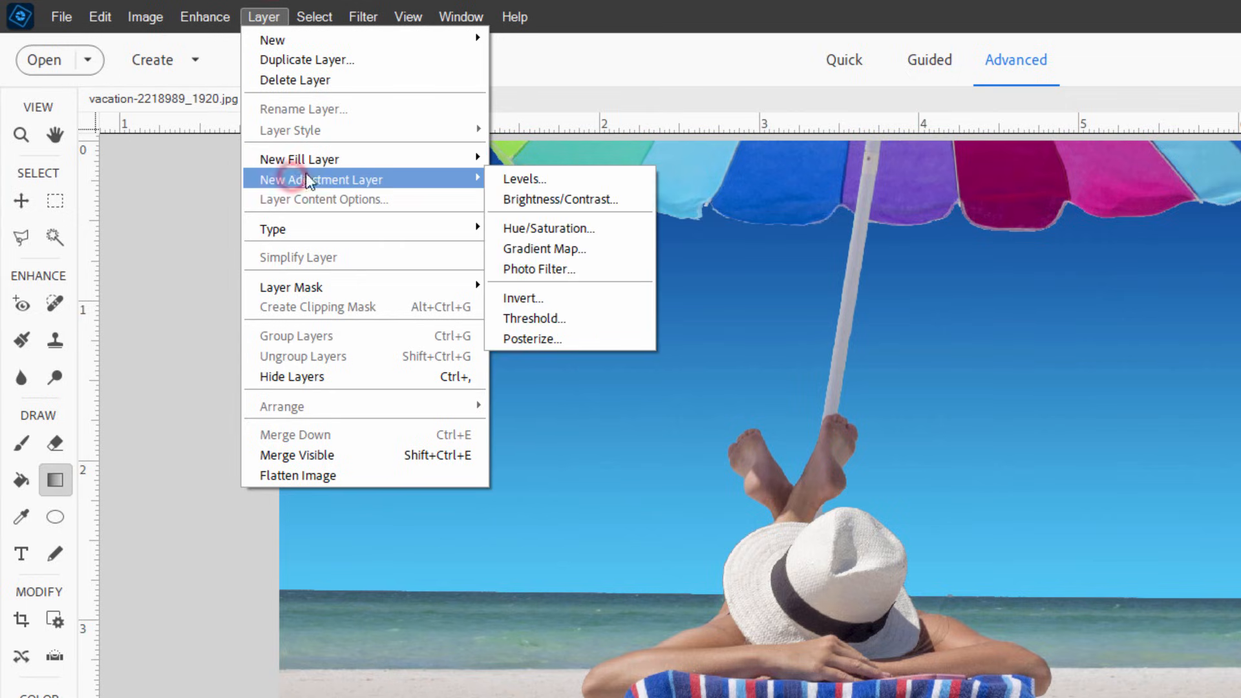
{"action": "left_click", "coordinate": [549, 180]}
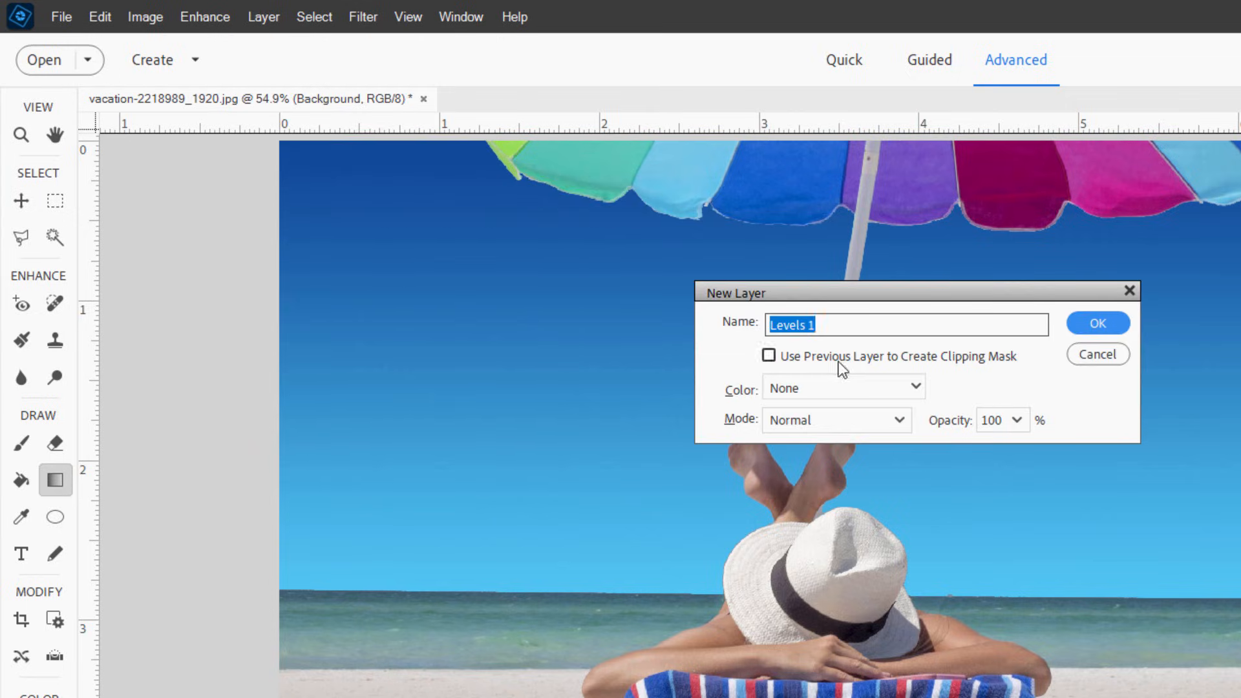
{"action": "left_click", "coordinate": [839, 360]}
{"action": "left_click", "coordinate": [1097, 325]}
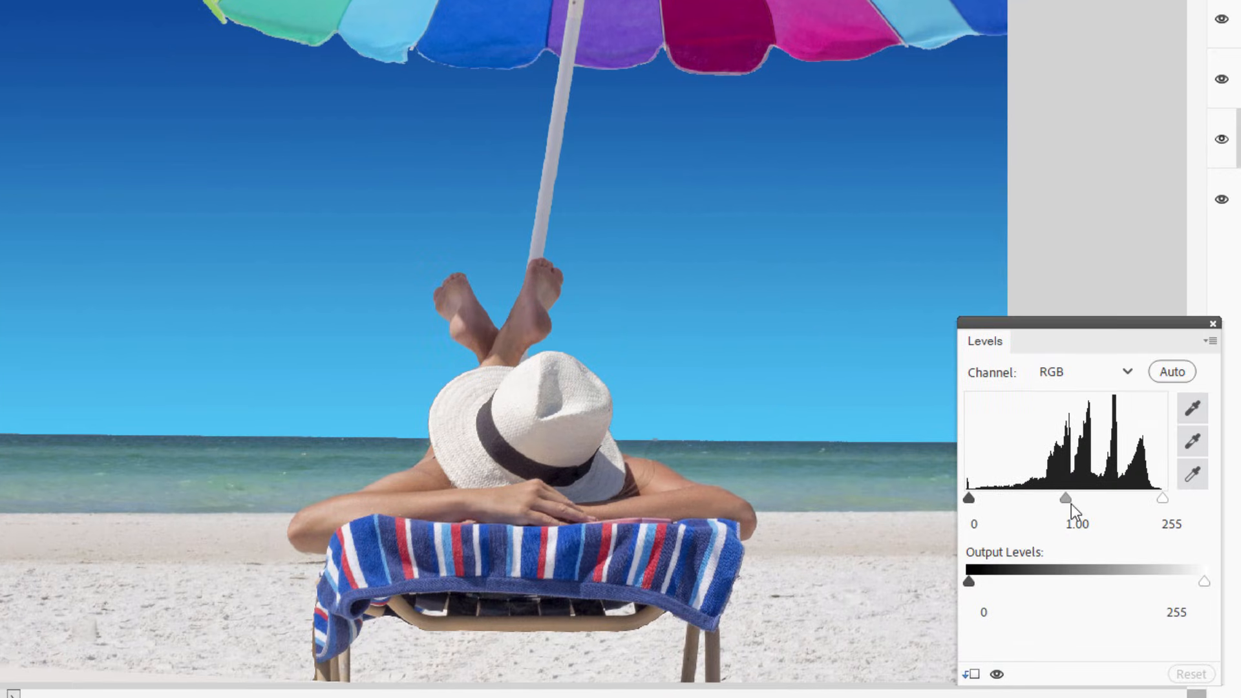
Set the RGB input levels to 34, 1.09 and 241, and compare the photo with and without the adjustment.
{"action": "mouse_move", "coordinate": [1065, 495]}
{"action": "left_mouse_down"}
{"action": "mouse_move", "coordinate": [1052, 497]}
{"action": "mouse_move", "coordinate": [1087, 498]}
{"action": "mouse_move", "coordinate": [1060, 494]}
{"action": "left_mouse_up"}
{"action": "left_click", "coordinate": [974, 498]}
{"action": "mouse_move", "coordinate": [974, 497]}
{"action": "left_mouse_down"}
{"action": "mouse_move", "coordinate": [1010, 495]}
{"action": "mouse_move", "coordinate": [994, 497]}
{"action": "left_mouse_up"}
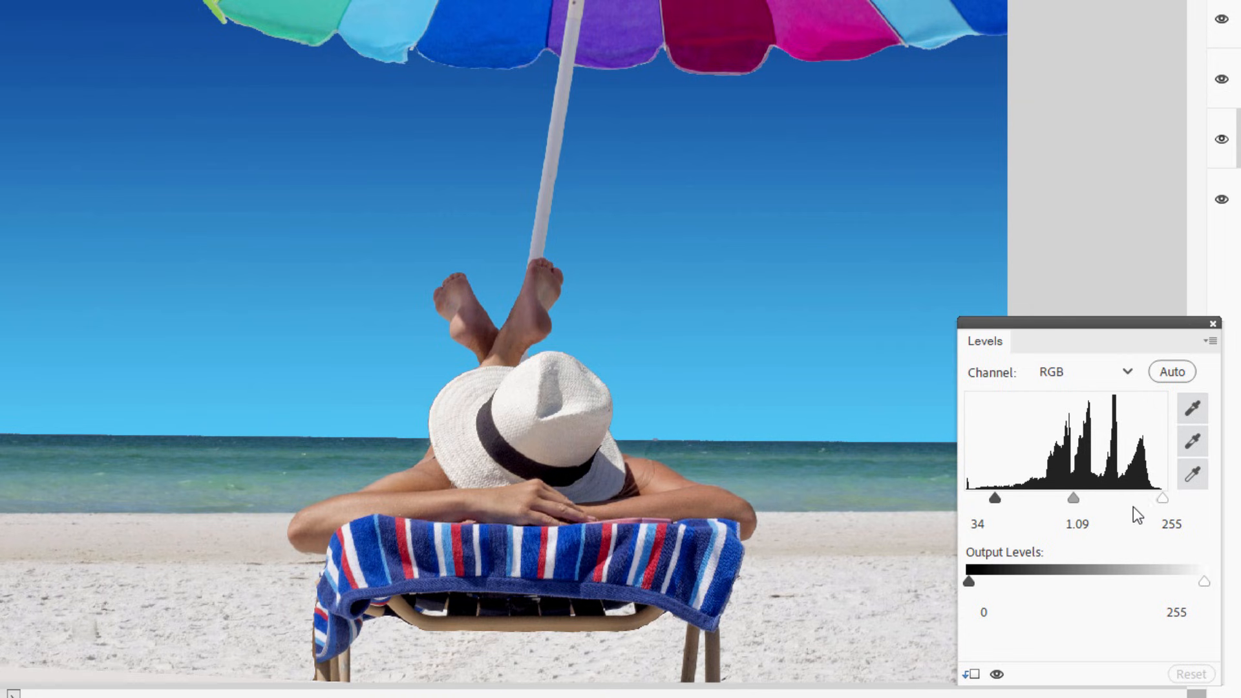
{"action": "left_click_drag", "start_coordinate": [1162, 498], "coordinate": [1152, 498]}
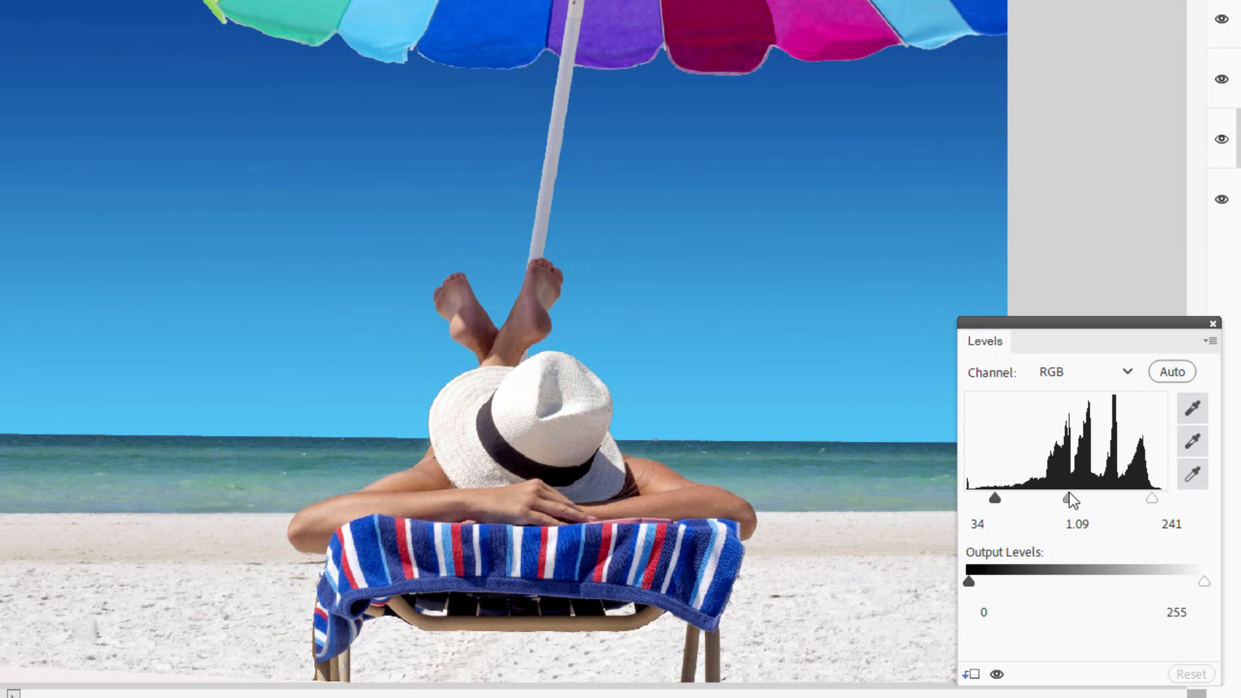
{"action": "left_click", "coordinate": [995, 676]}
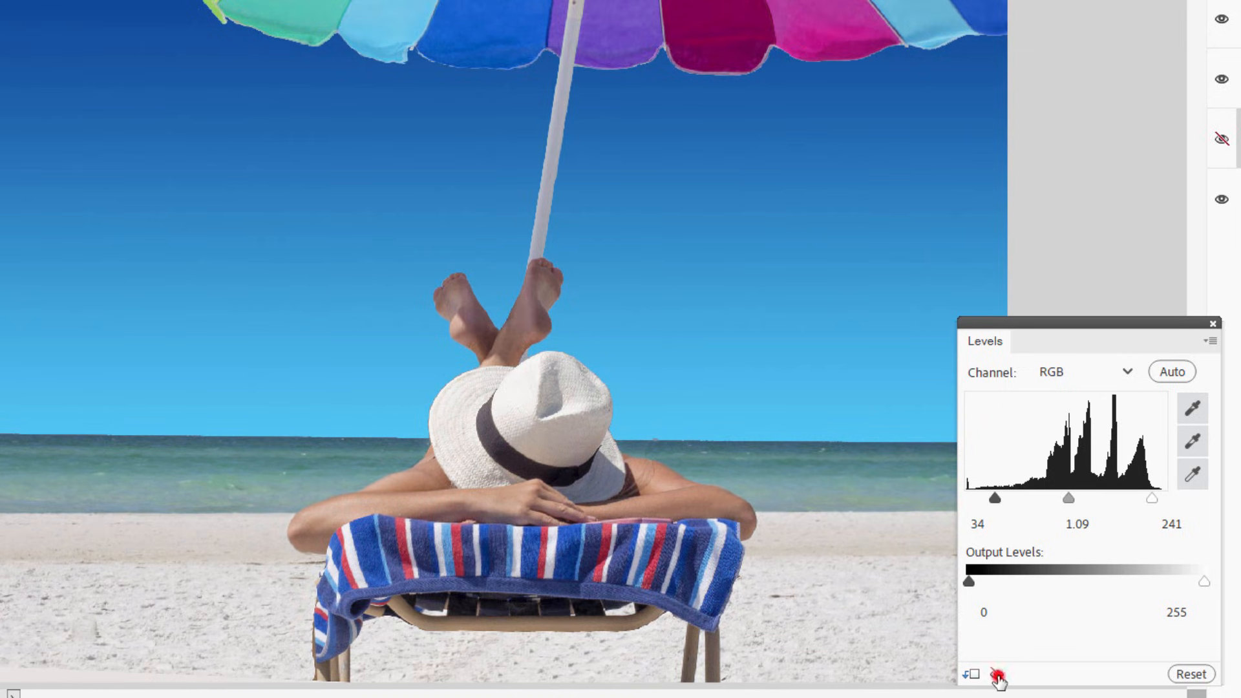
{"action": "left_click", "coordinate": [996, 675]}
{"action": "left_click", "coordinate": [996, 675]}
{"action": "left_click", "coordinate": [996, 675]}
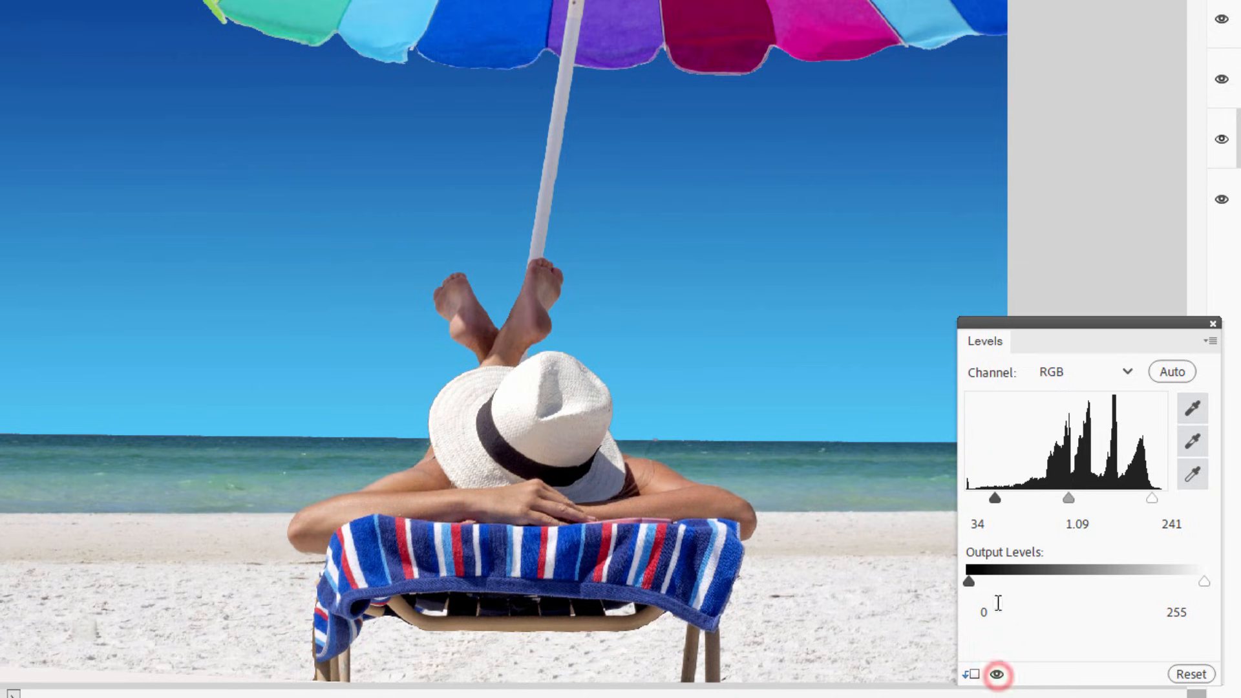
{"action": "left_click", "coordinate": [1212, 323]}
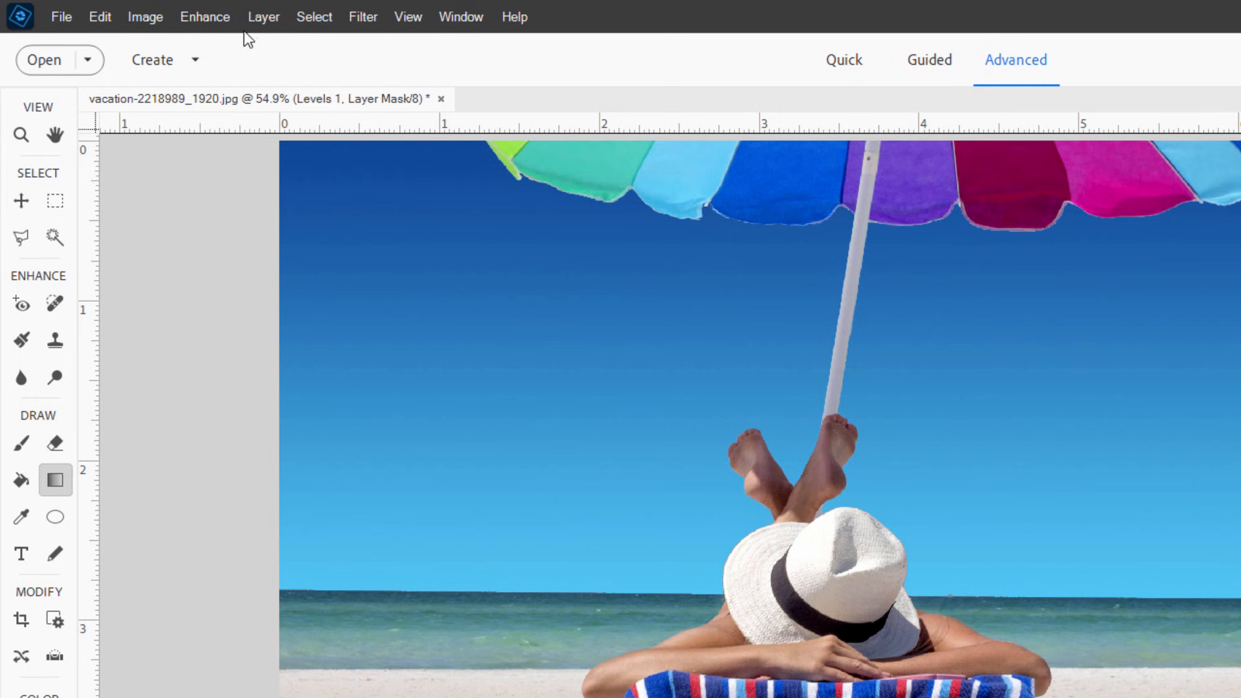
Add a Hue/Saturation adjustment layer above Levels 1, using the previous layer to create a clipping mask.
{"action": "left_click", "coordinate": [262, 16]}
{"action": "left_click", "coordinate": [294, 175]}
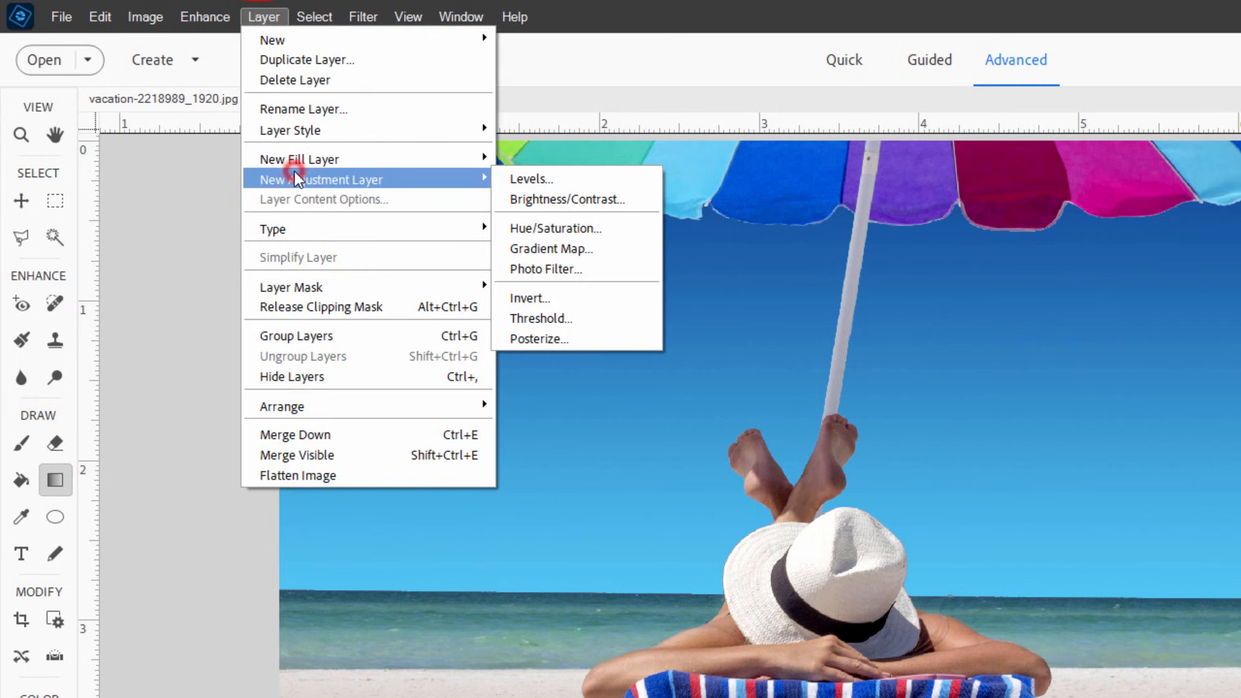
{"action": "left_click", "coordinate": [540, 229]}
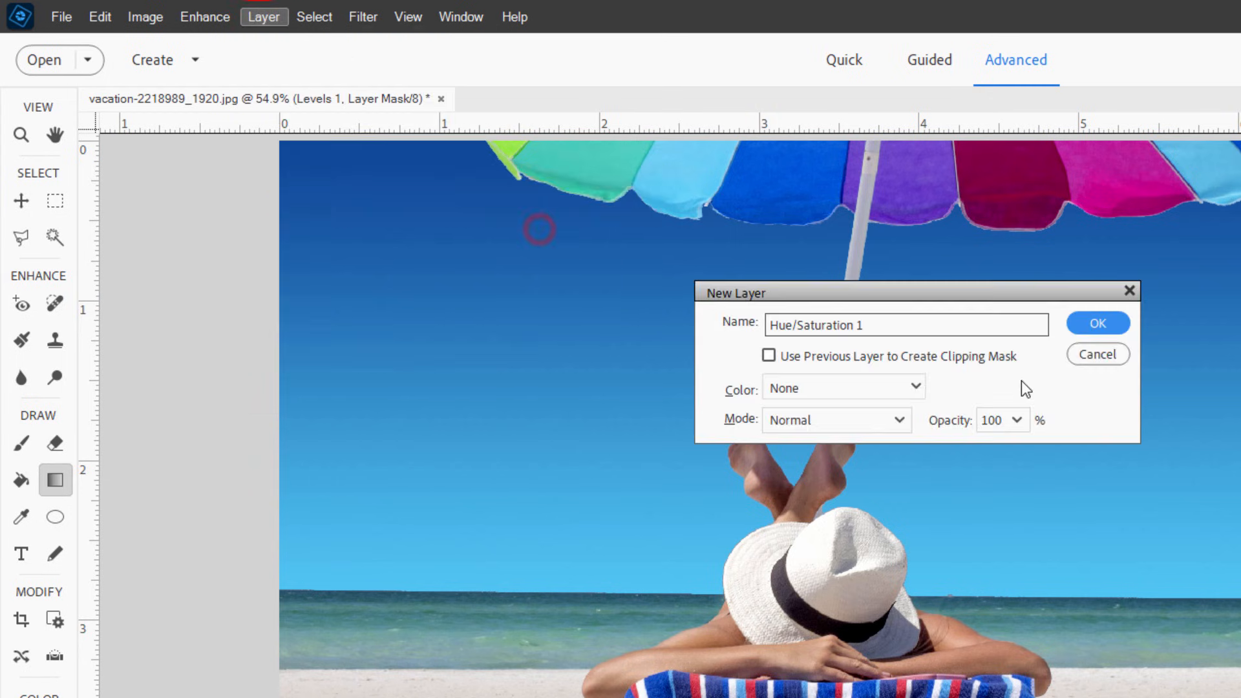
{"action": "left_click", "coordinate": [768, 356]}
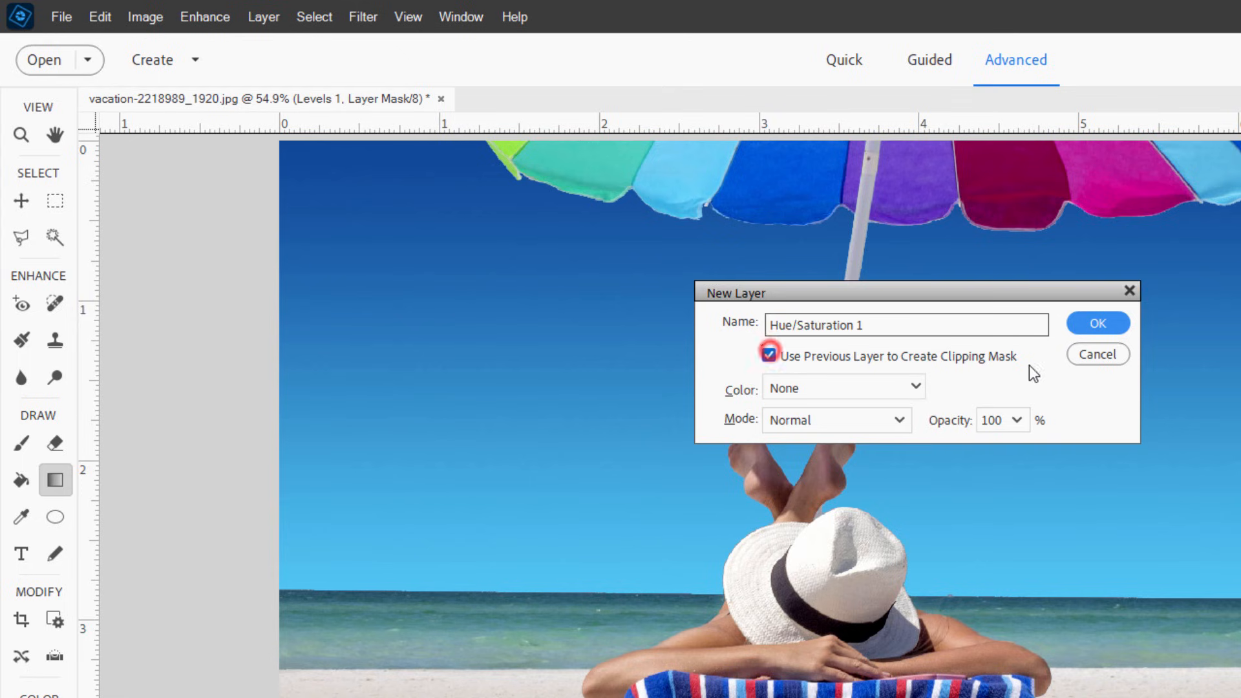
{"action": "left_click", "coordinate": [1082, 326]}
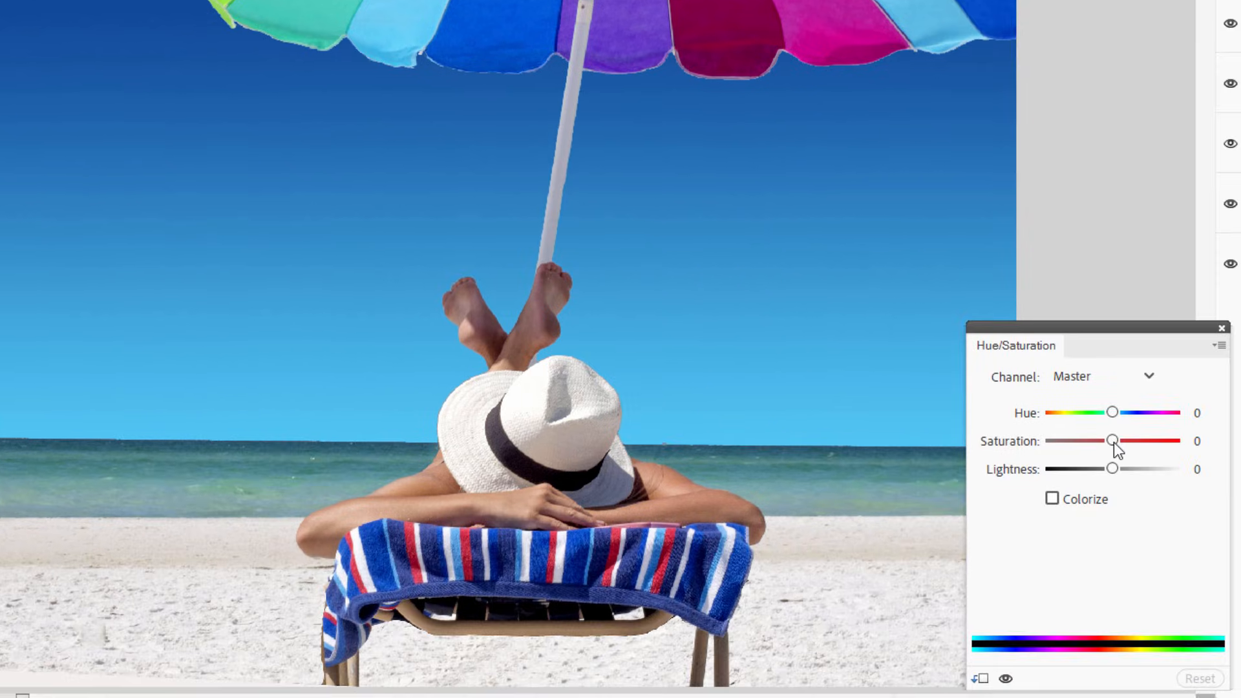
Raise the Master channel's saturation slightly and close the Hue/Saturation settings.
{"action": "mouse_move", "coordinate": [1114, 442]}
{"action": "left_mouse_down"}
{"action": "mouse_move", "coordinate": [1191, 444]}
{"action": "mouse_move", "coordinate": [1112, 444]}
{"action": "mouse_move", "coordinate": [1131, 443]}
{"action": "left_mouse_up"}
{"action": "left_click_drag", "start_coordinate": [1118, 441], "coordinate": [1121, 443]}
{"action": "left_click", "coordinate": [1221, 327]}
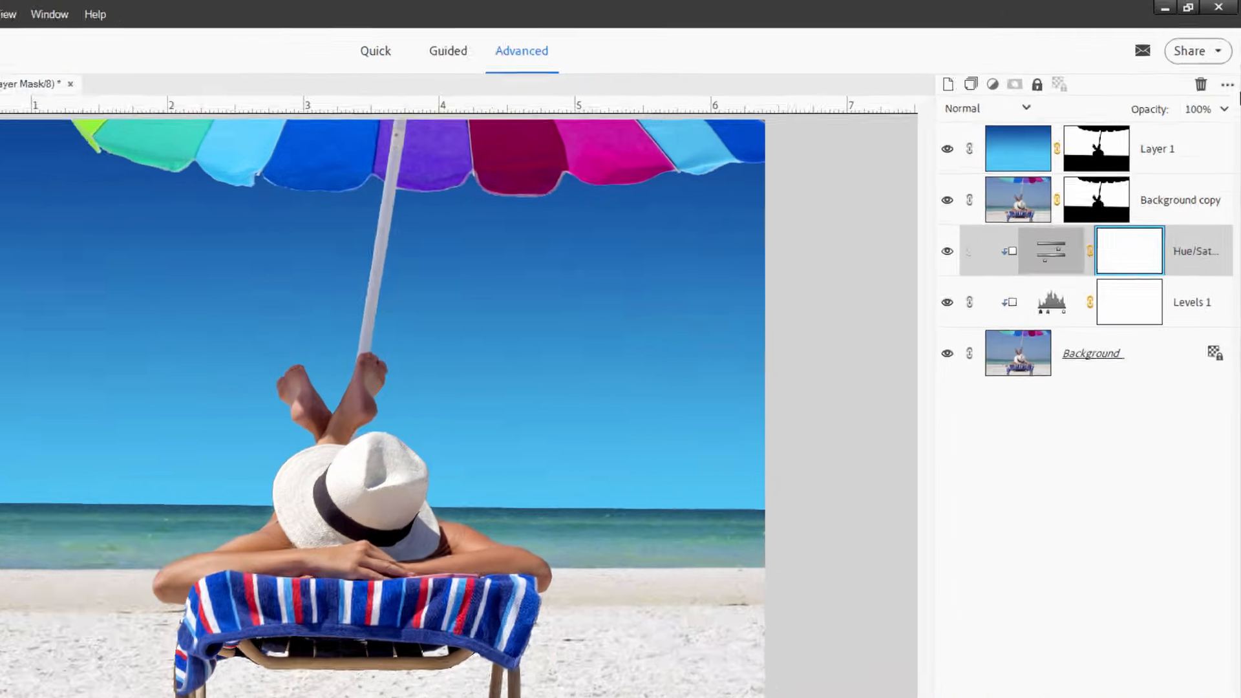
Select Layer 1 and activate the Horizontal Type tool, checking its size setting for large lettering.
{"action": "left_click", "coordinate": [1211, 112]}
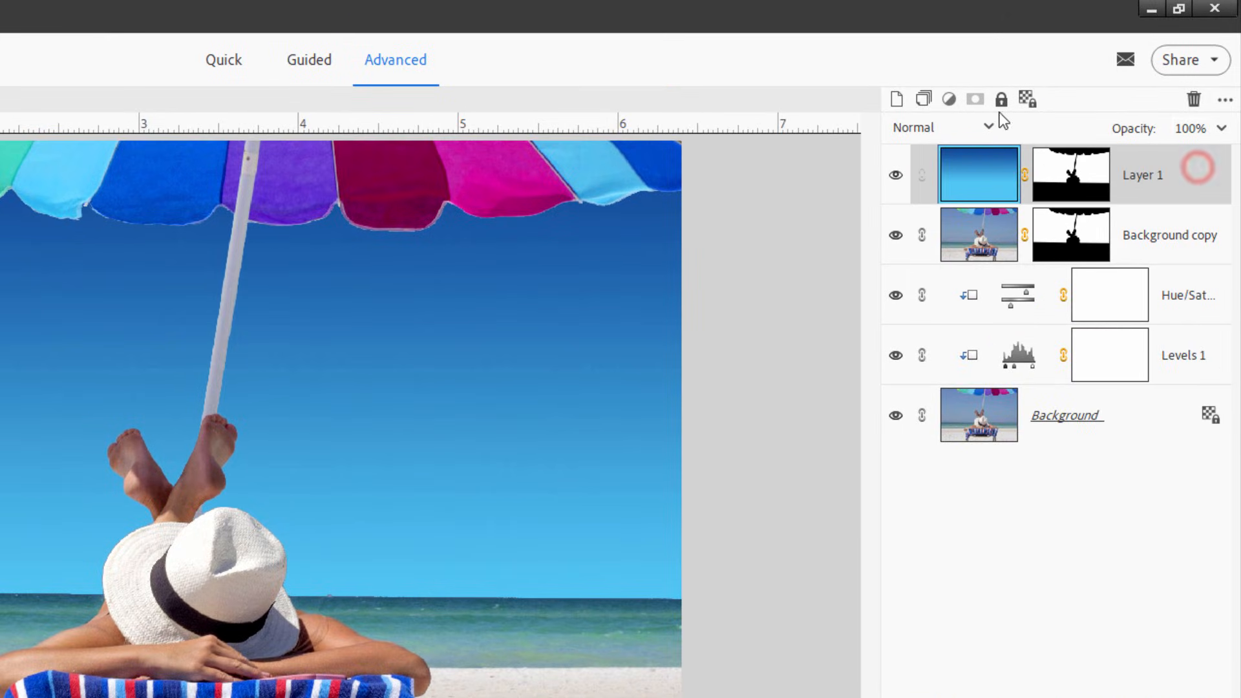
{"action": "left_click", "coordinate": [896, 99]}
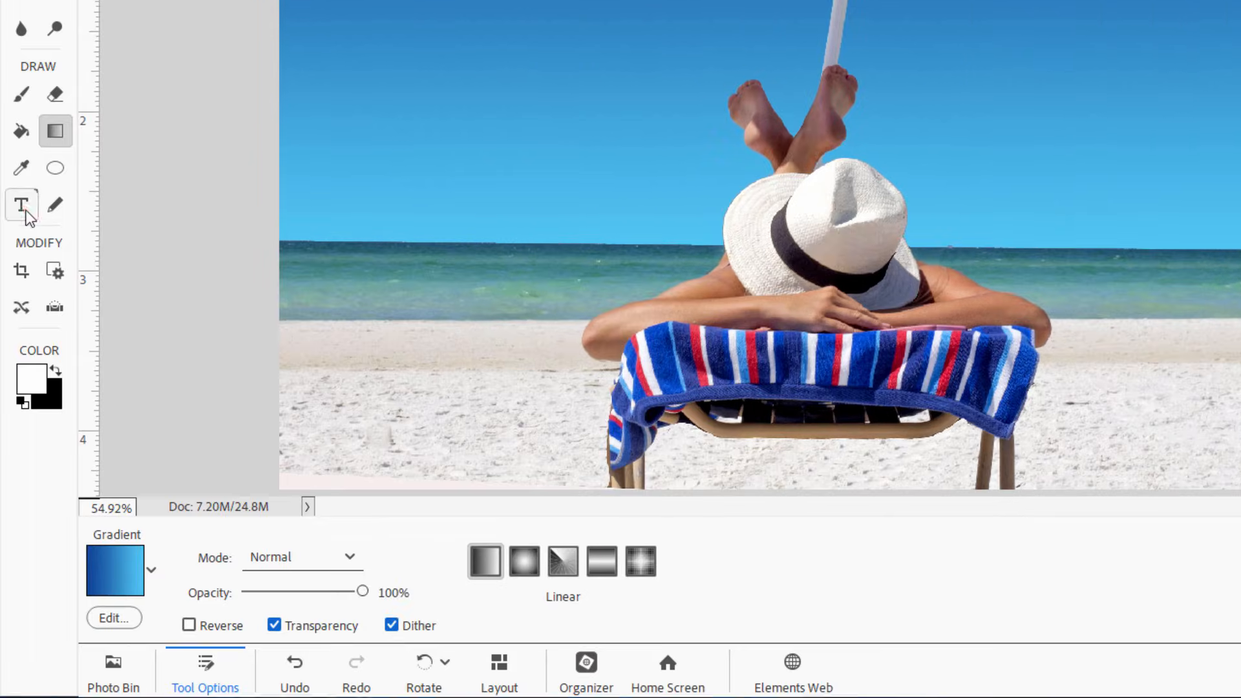
{"action": "left_click", "coordinate": [24, 210]}
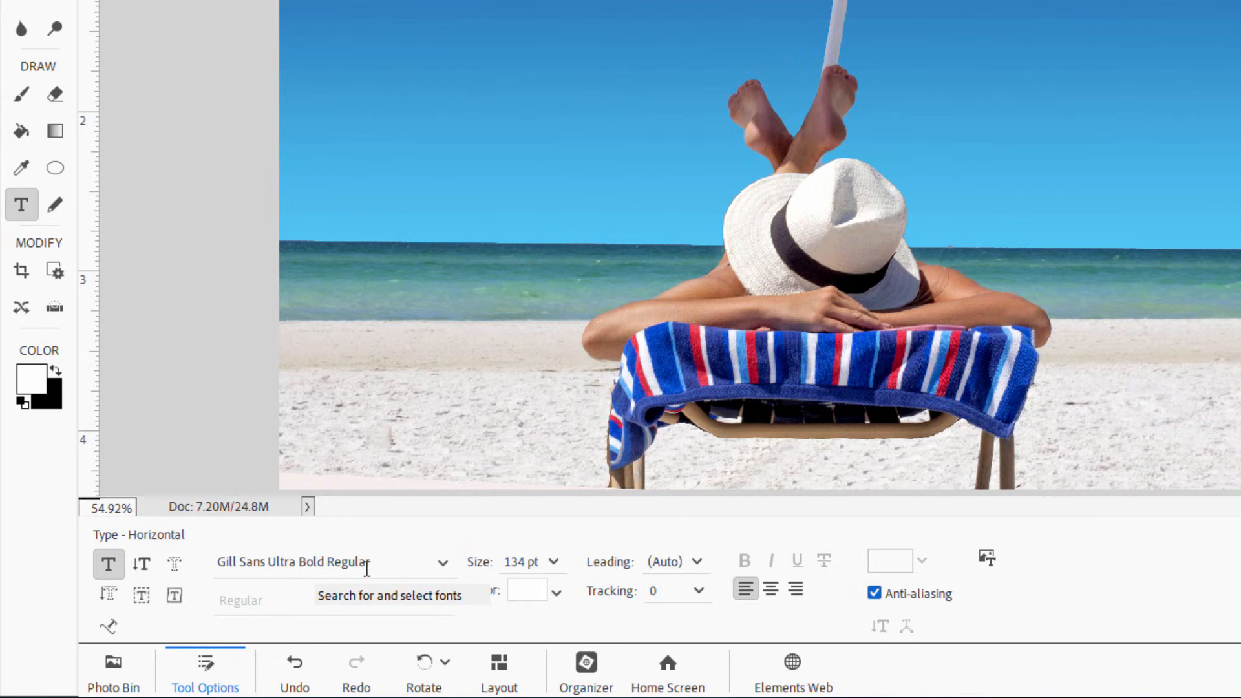
{"action": "left_click", "coordinate": [555, 562]}
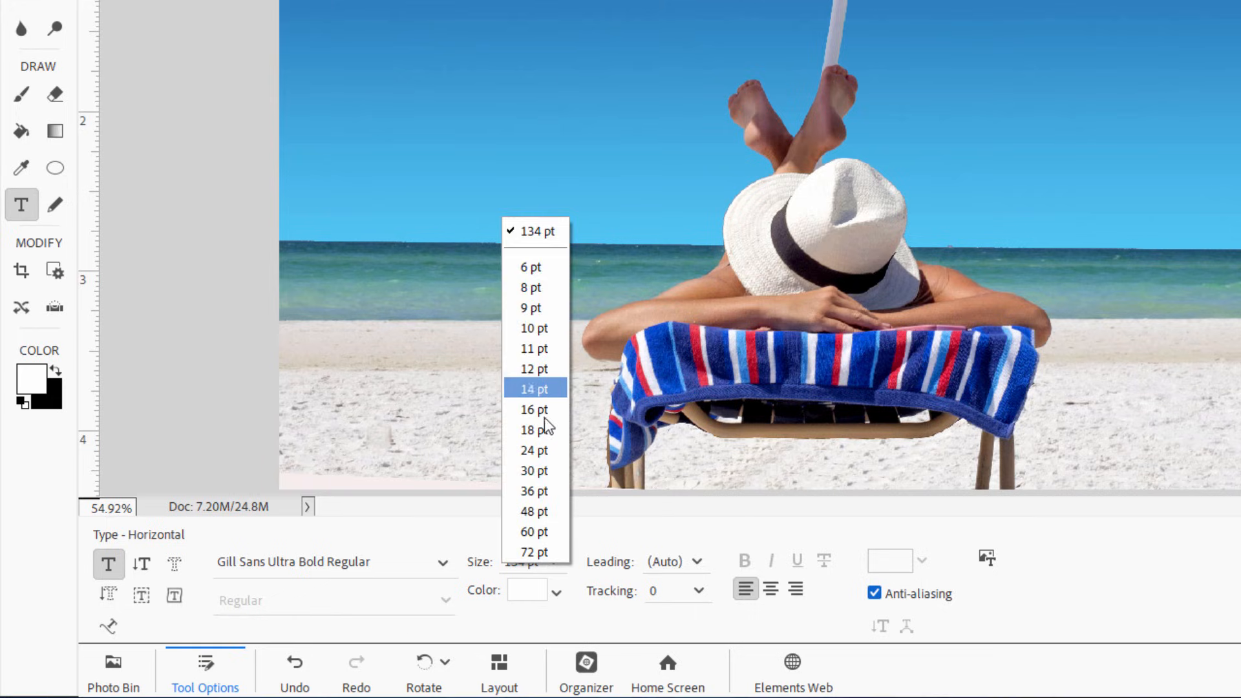
{"action": "left_click", "coordinate": [520, 562]}
{"action": "double_click", "coordinate": [514, 561]}
{"action": "left_click", "coordinate": [511, 562]}
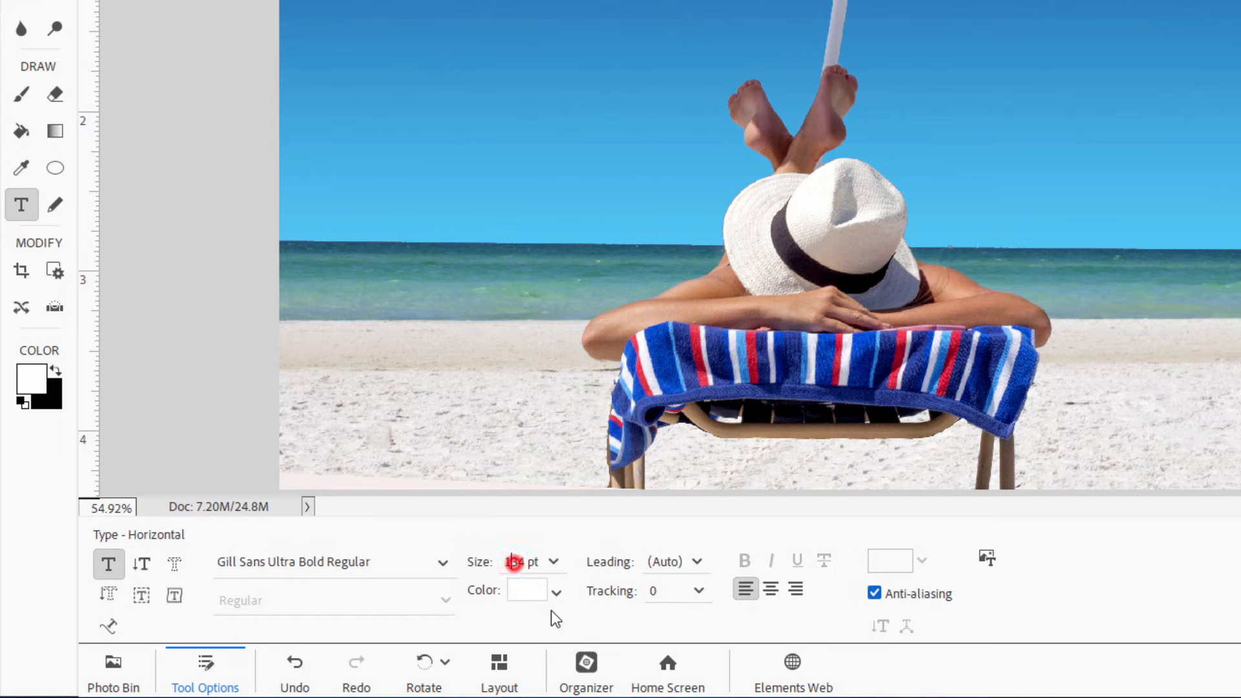
{"action": "left_click", "coordinate": [510, 565]}
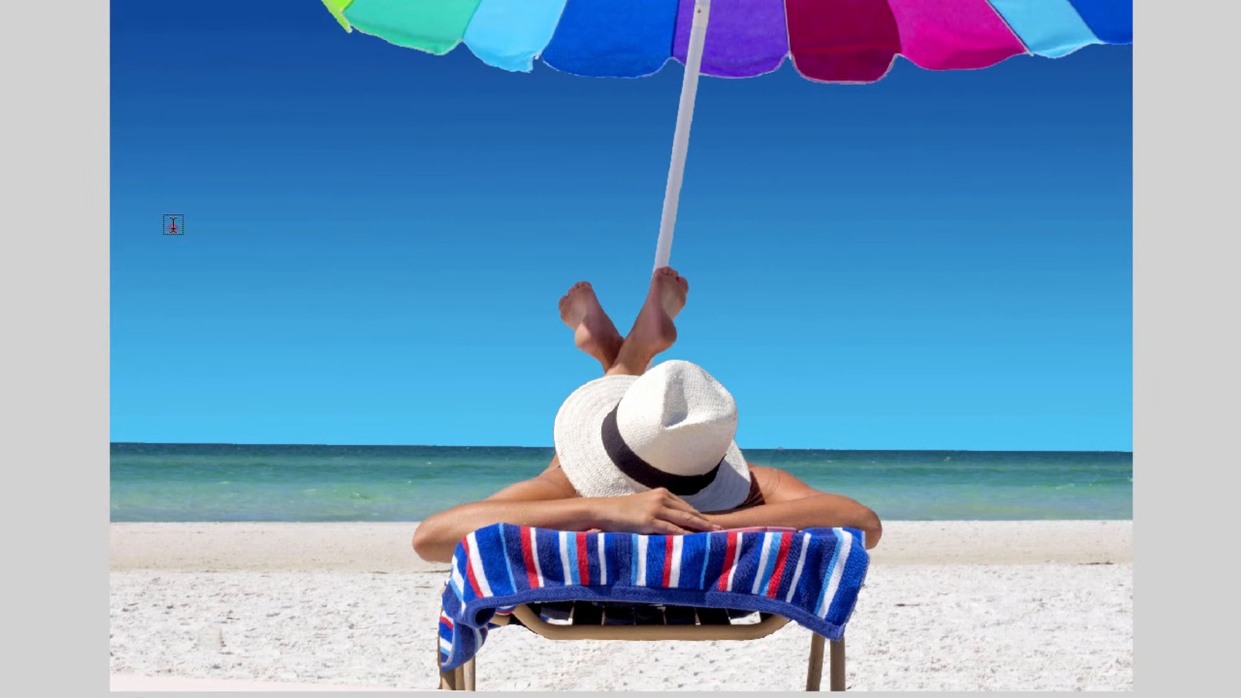
Start a text line in the sky reading "summer" in place of the sample text, and reduce its size to 82 pt.
{"action": "left_click", "coordinate": [342, 25]}
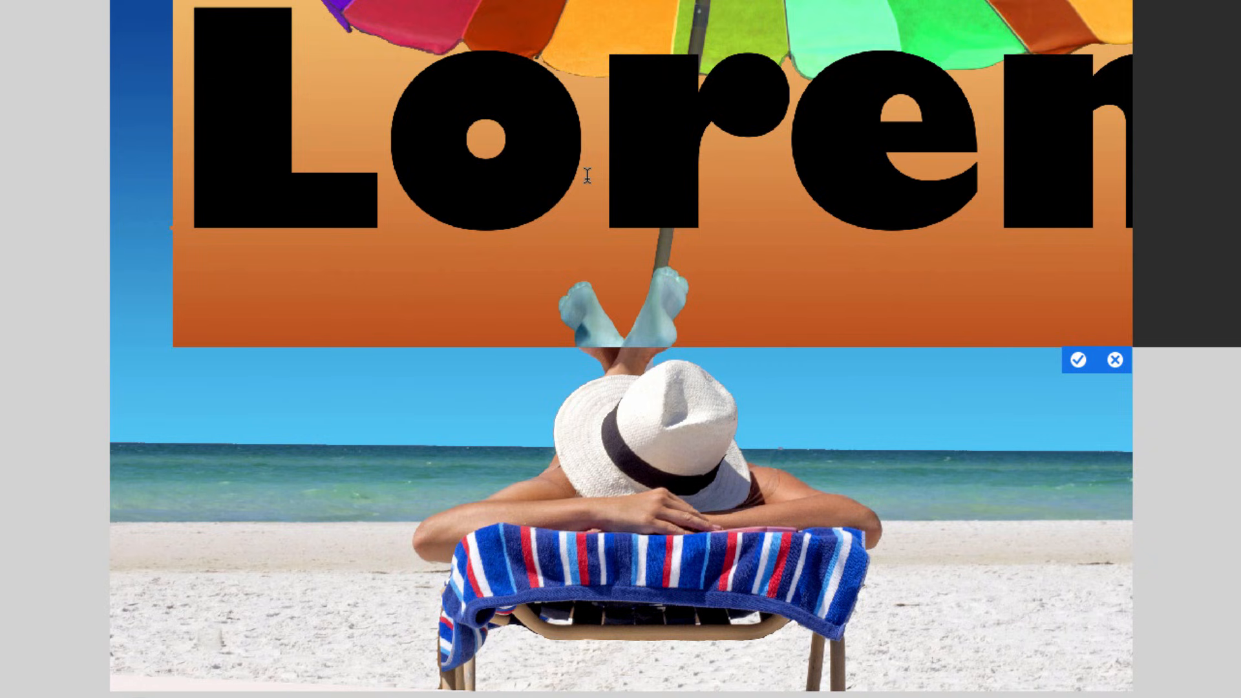
{"action": "key", "text": "BackSpace"}
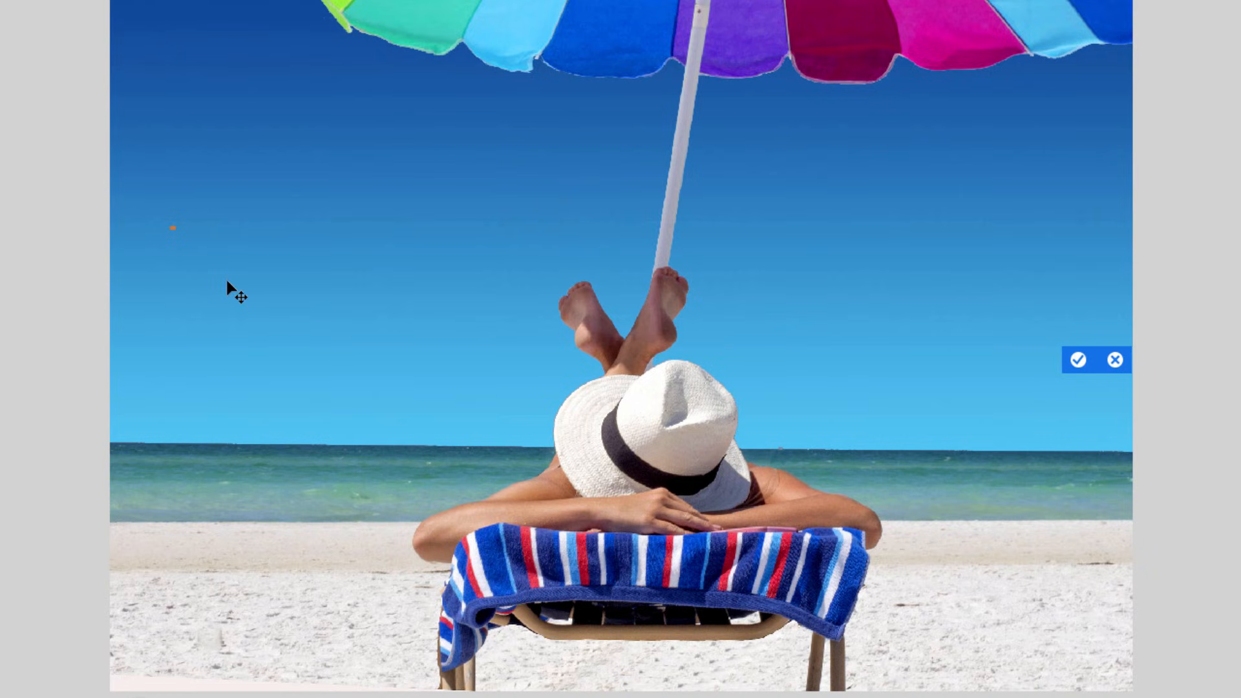
{"action": "type", "text": "summ"}
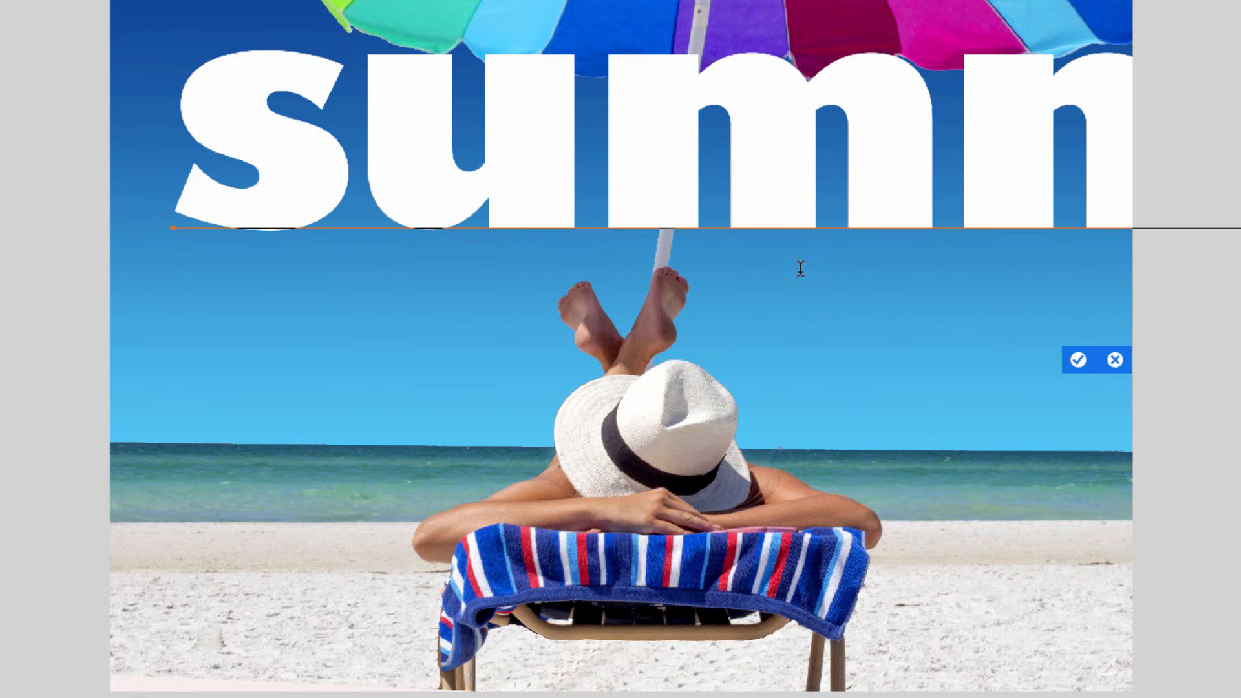
{"action": "double_click", "coordinate": [758, 197]}
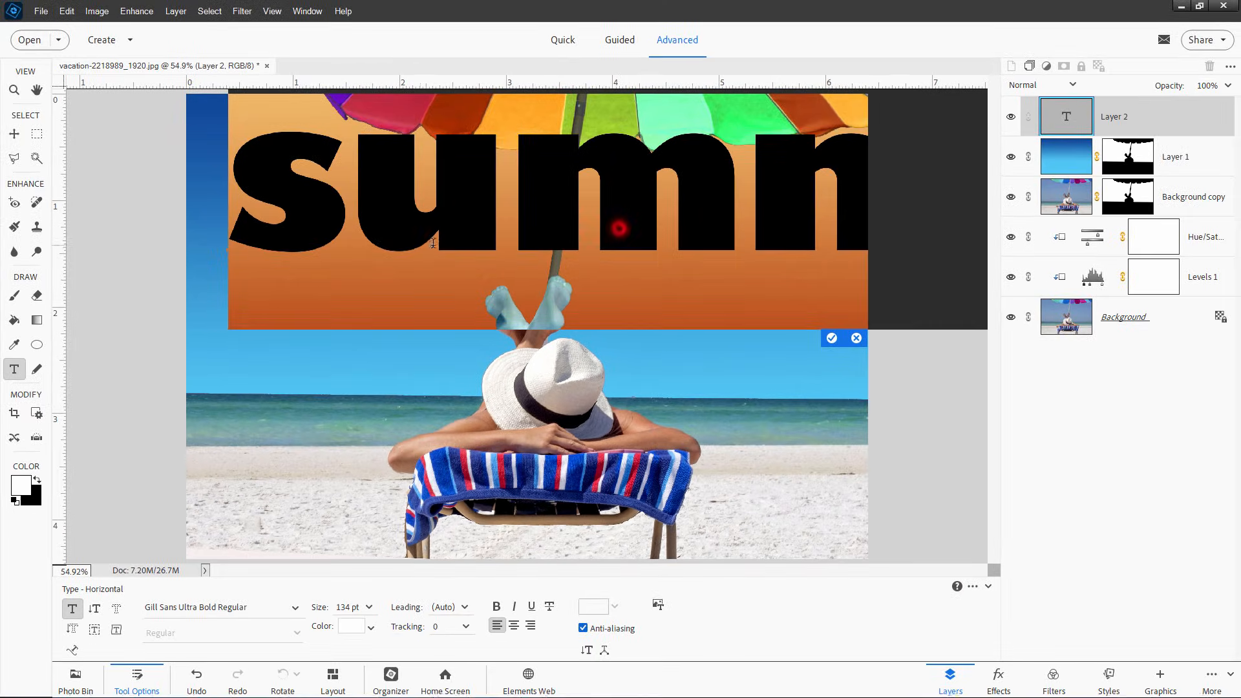
{"action": "left_click_drag", "start_coordinate": [323, 609], "coordinate": [289, 611]}
Retype the text in capitals as "SUMMER" and center it in the sky below the umbrella.
{"action": "left_click", "coordinate": [484, 245]}
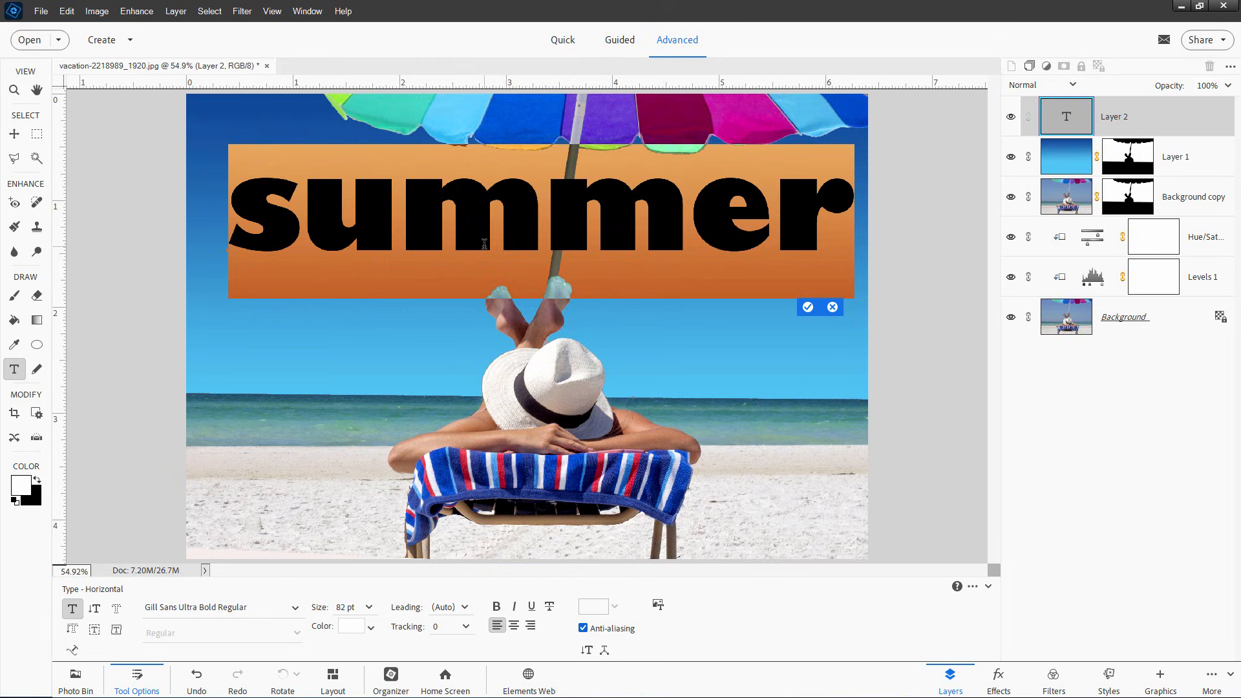
{"action": "type", "text": "SUMMER"}
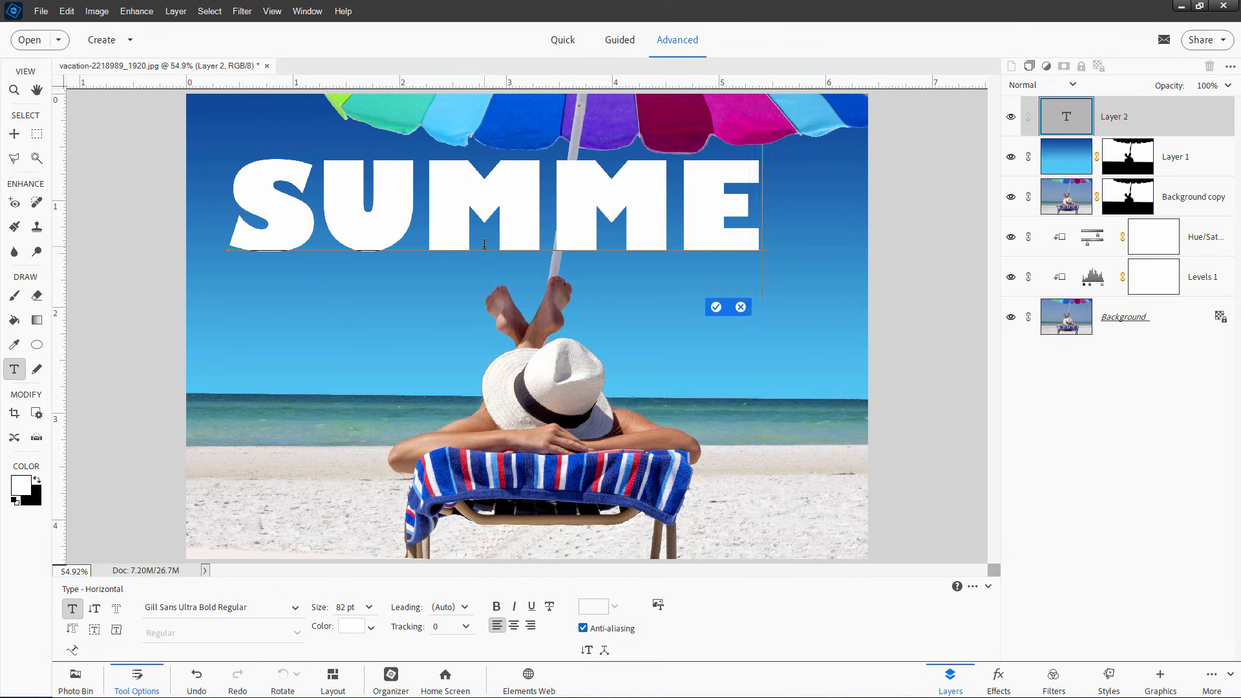
{"action": "key", "text": "ctrl+Return"}
{"action": "left_click_drag", "start_coordinate": [655, 232], "coordinate": [632, 244]}
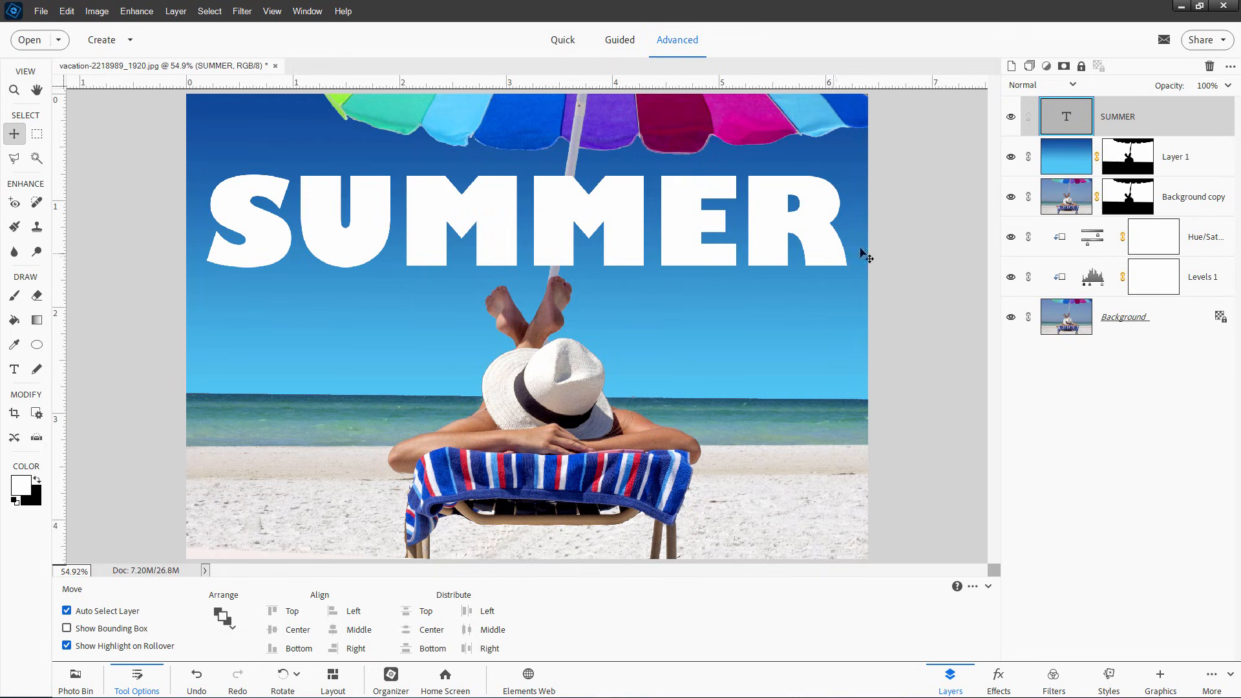
On a new layer above the text, fill a selection of the SUMMER lettering with the blue linear gradient from bottom to top, and deselect.
{"action": "left_click", "coordinate": [1066, 116], "text": "ctrl"}
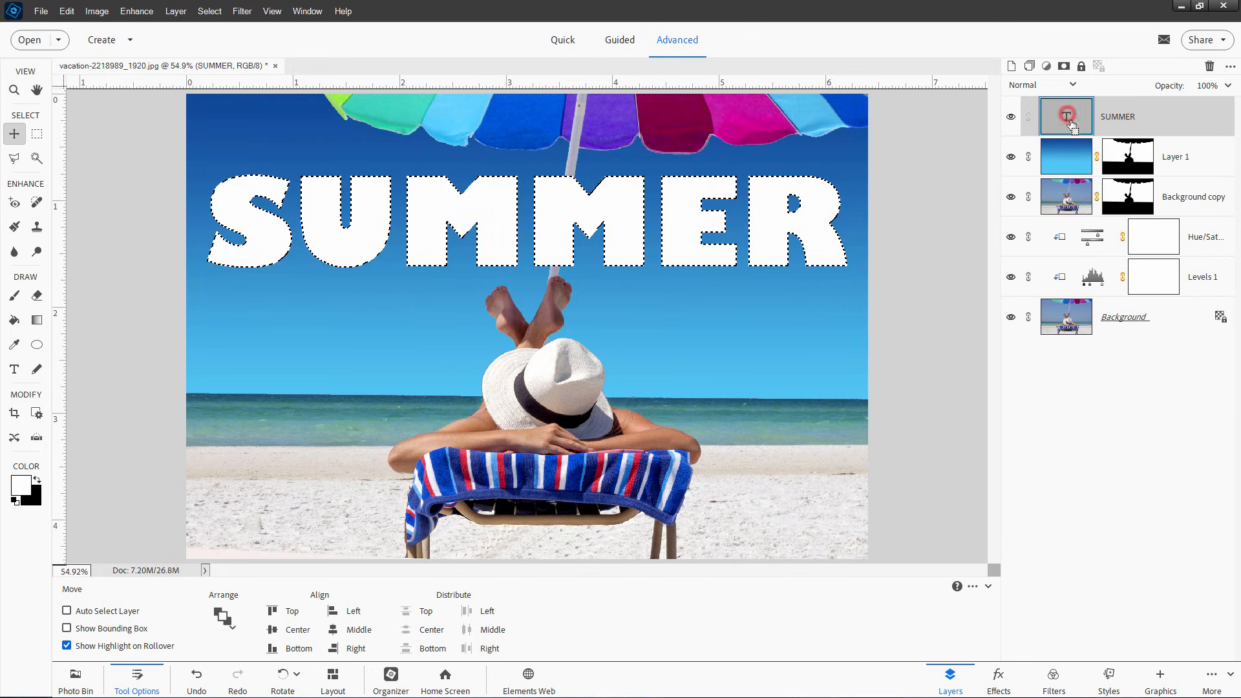
{"action": "left_click", "coordinate": [1011, 66]}
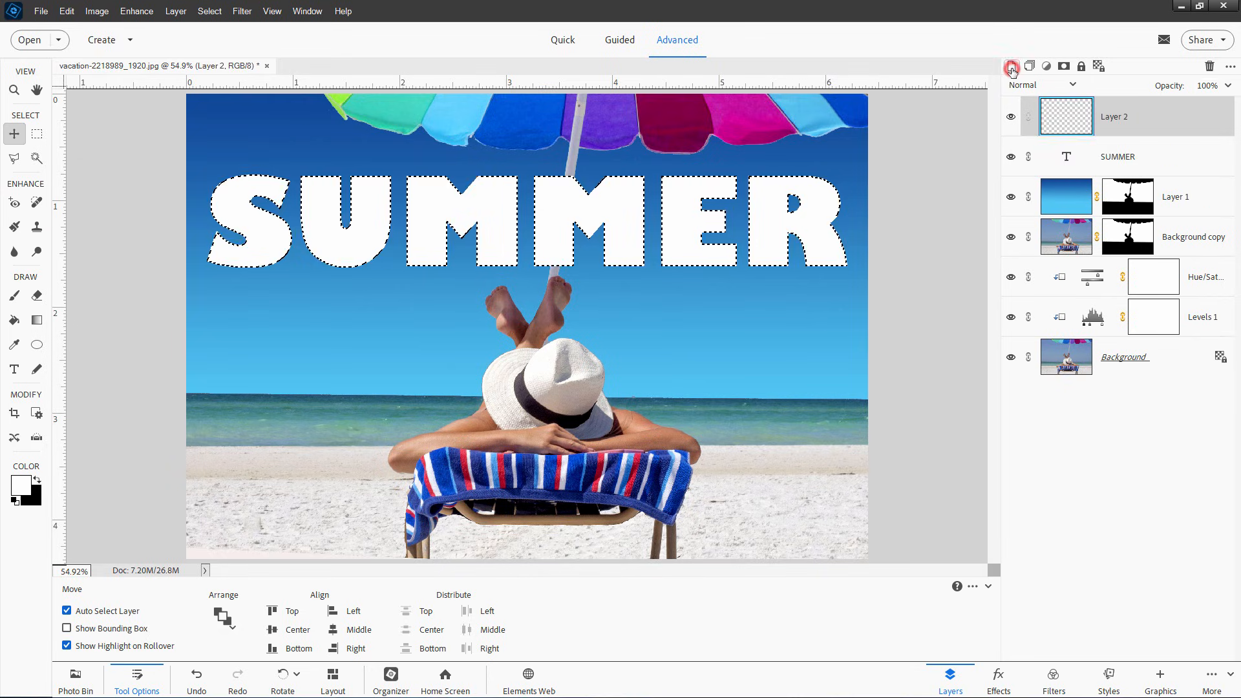
{"action": "left_click", "coordinate": [37, 320]}
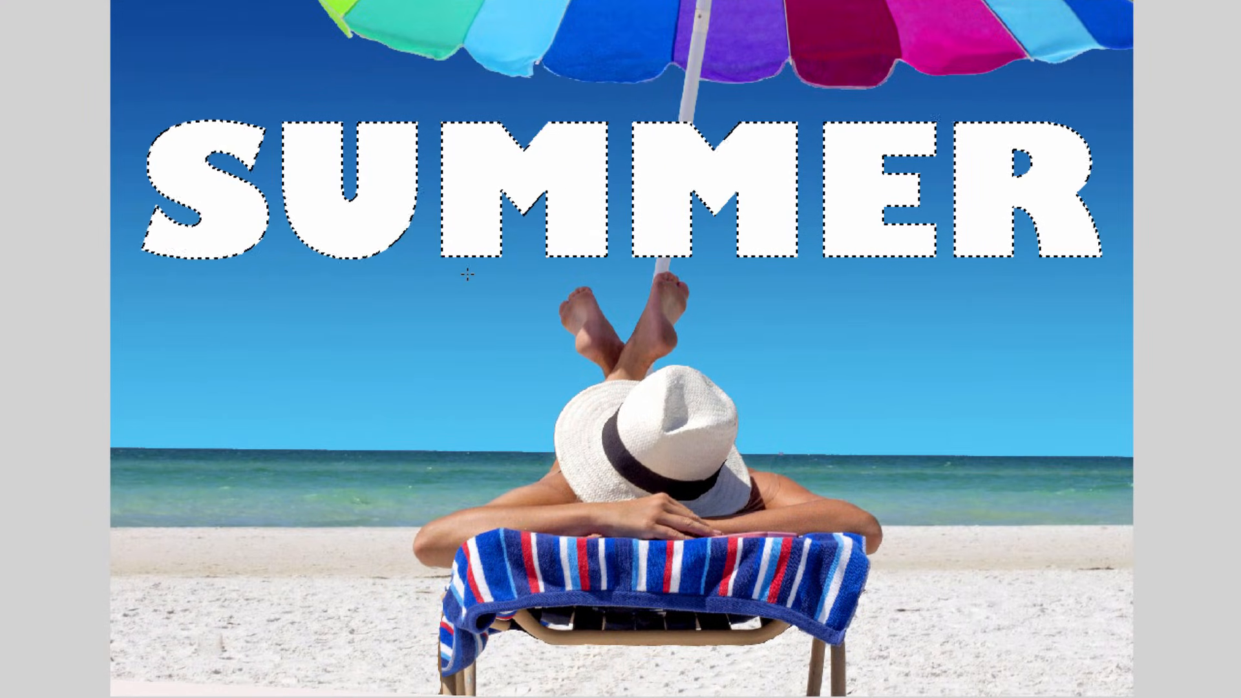
{"action": "left_click_drag", "start_coordinate": [467, 274], "coordinate": [469, 113]}
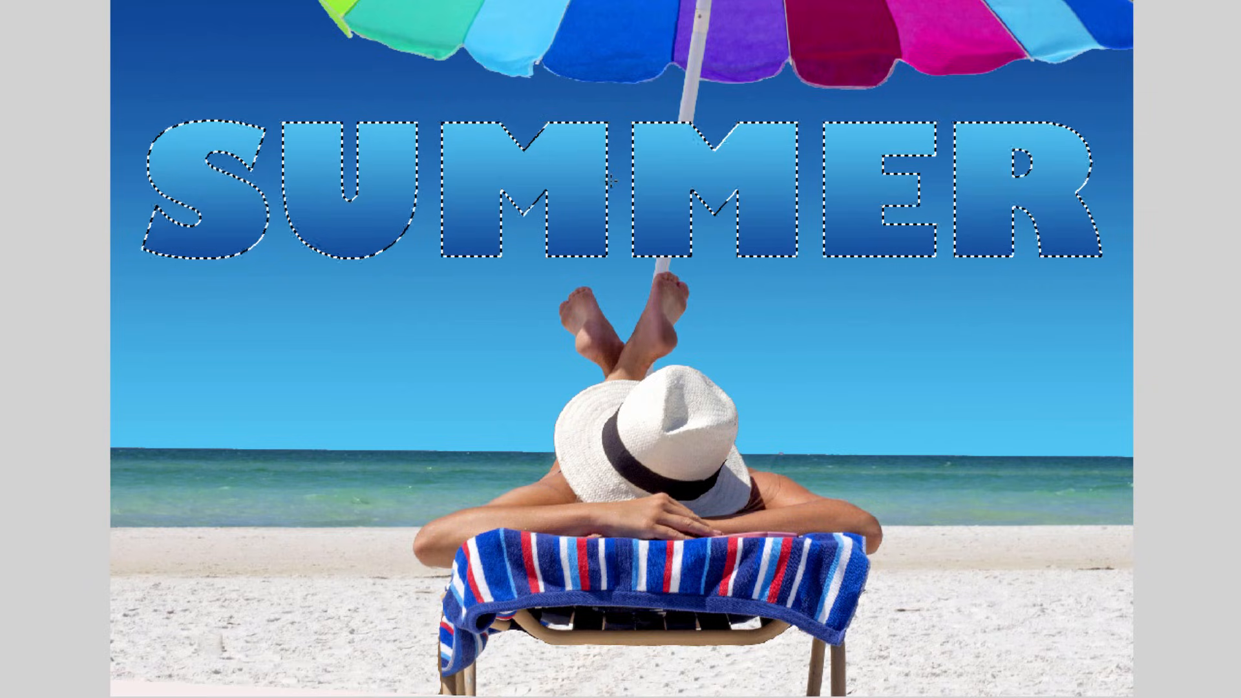
{"action": "key", "text": "ctrl+d"}
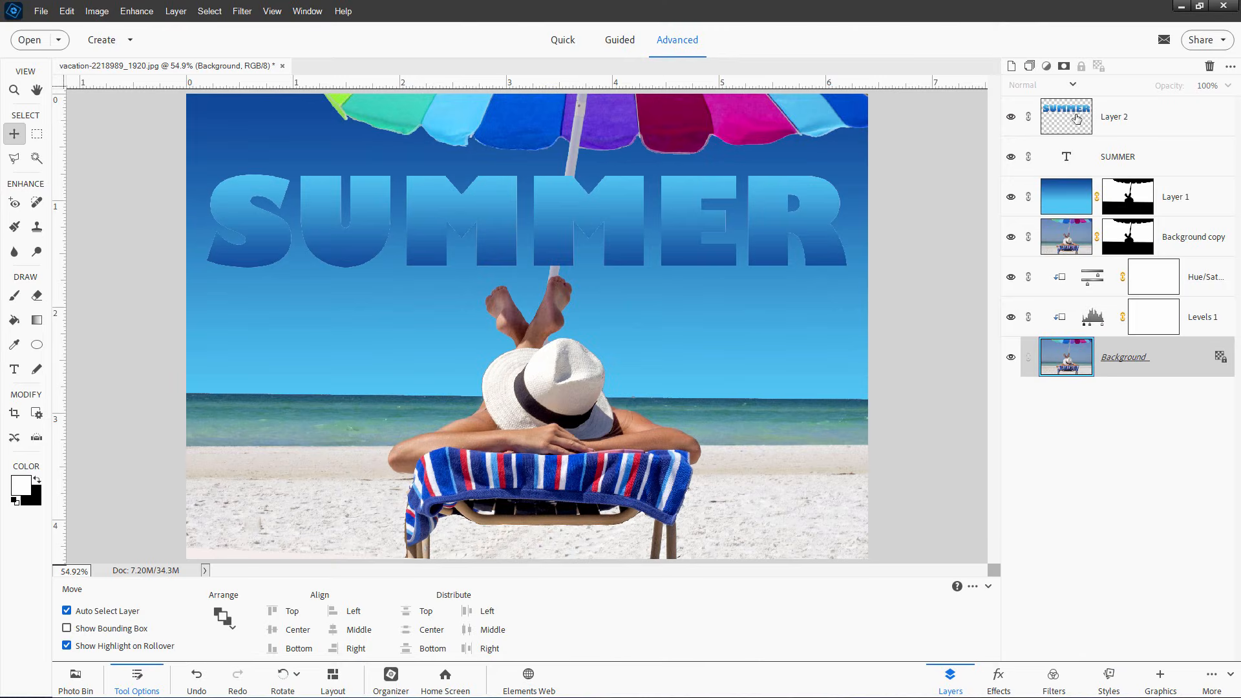
Compare the lettering with and without Layer 2, and set that layer's blending mode to Difference.
{"action": "left_click", "coordinate": [1010, 117]}
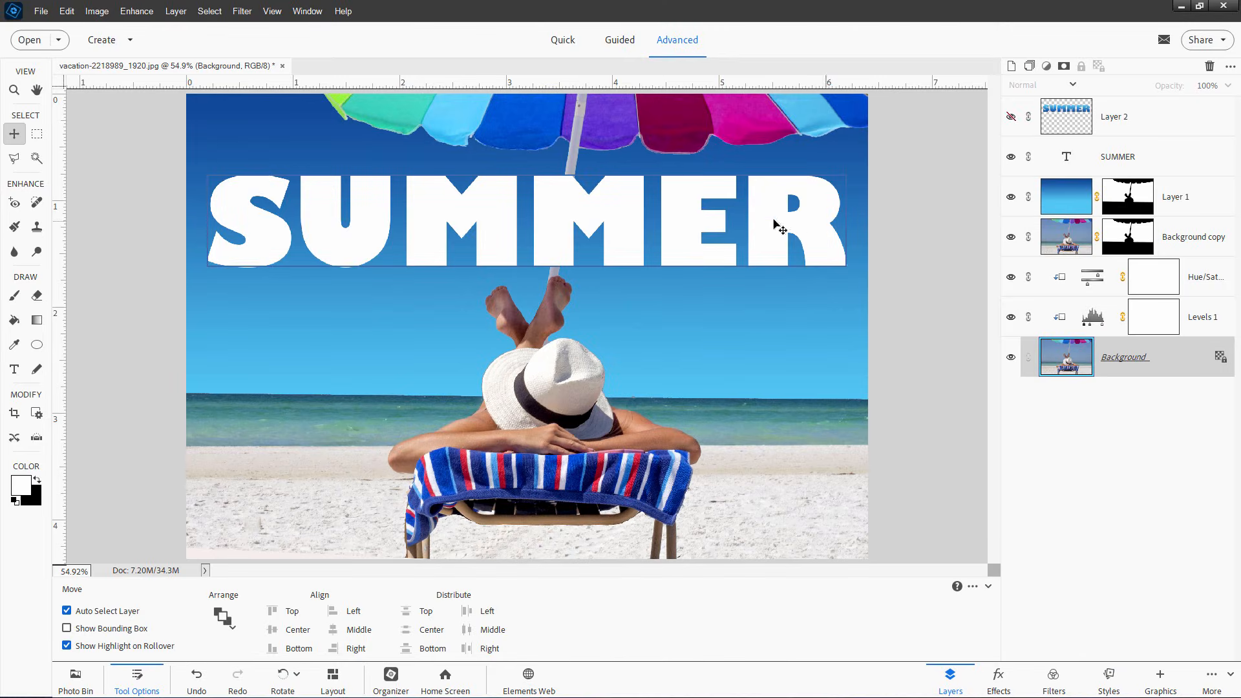
{"action": "left_click", "coordinate": [1011, 117]}
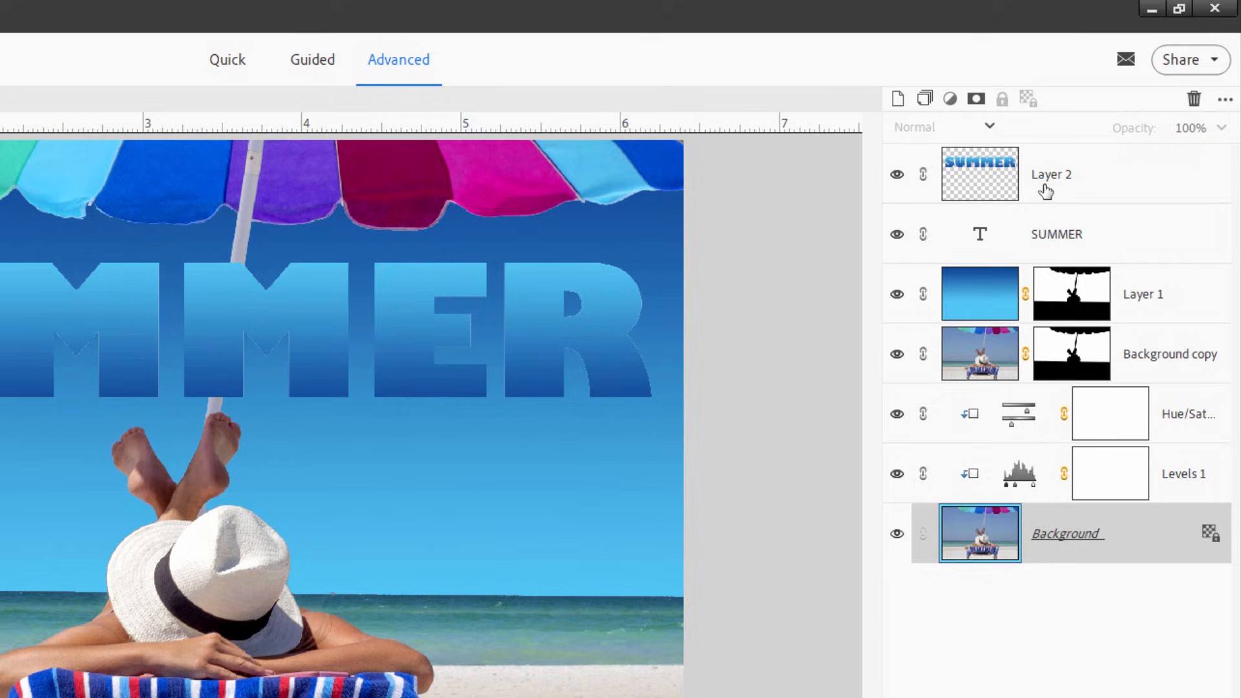
{"action": "left_click", "coordinate": [1108, 121]}
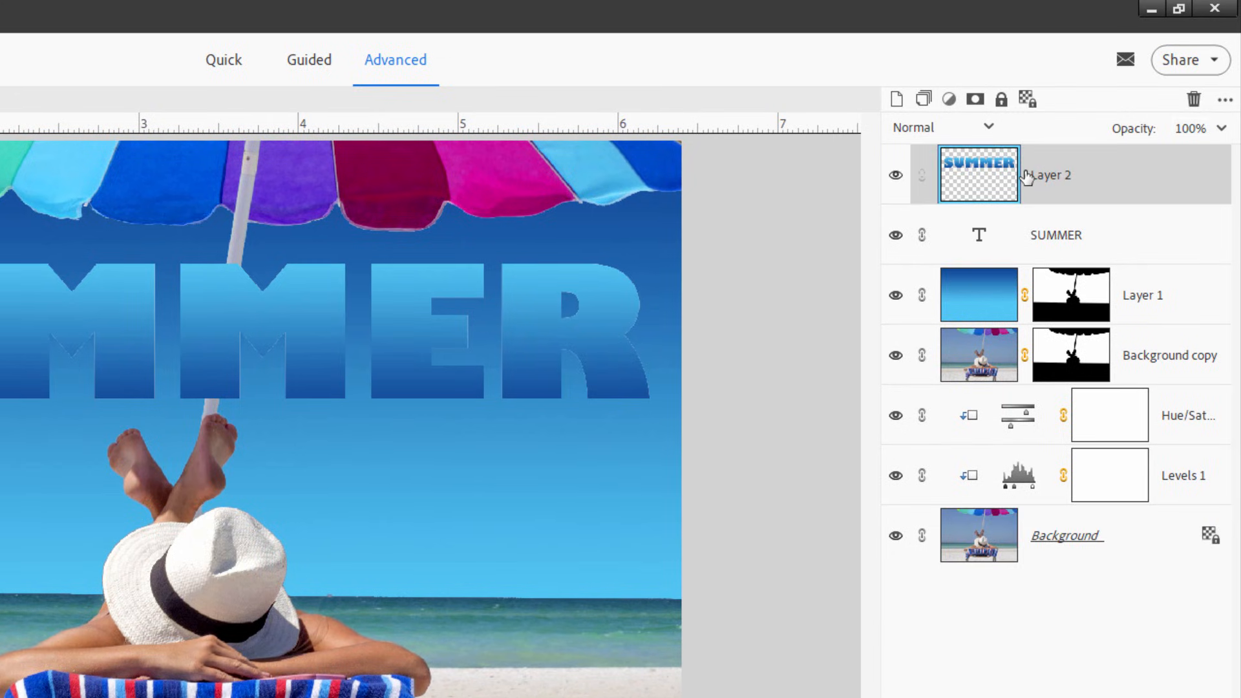
{"action": "left_click", "coordinate": [926, 127]}
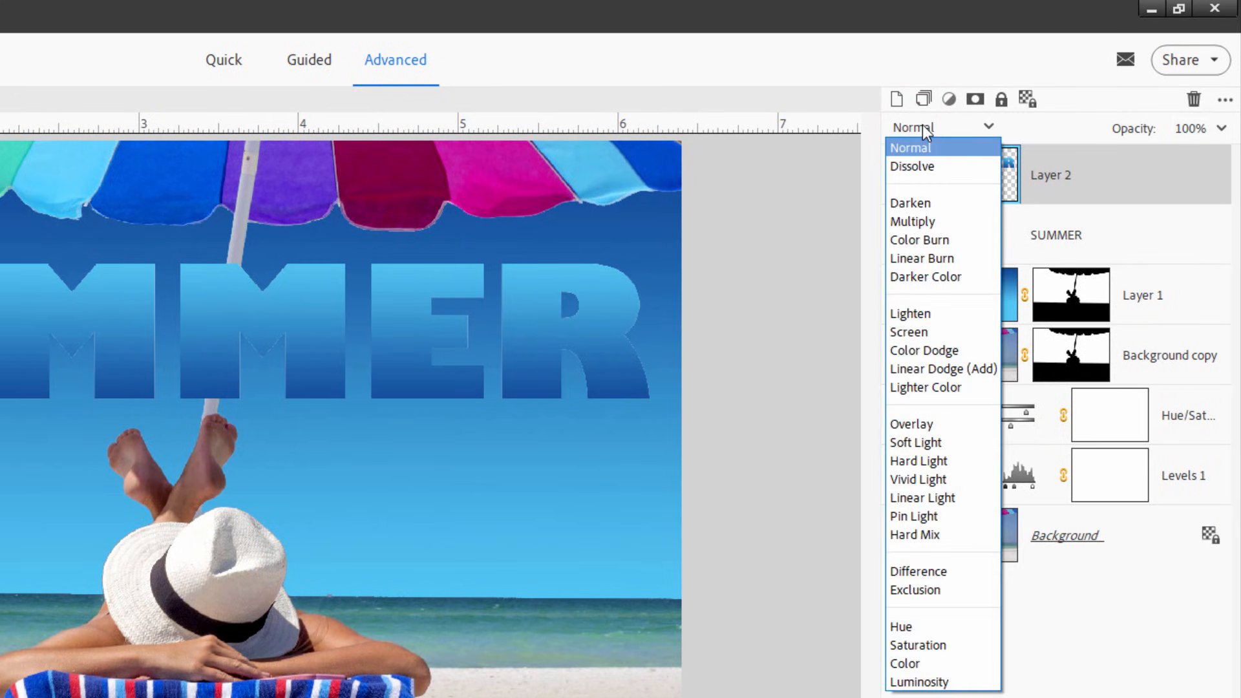
{"action": "left_click", "coordinate": [920, 570]}
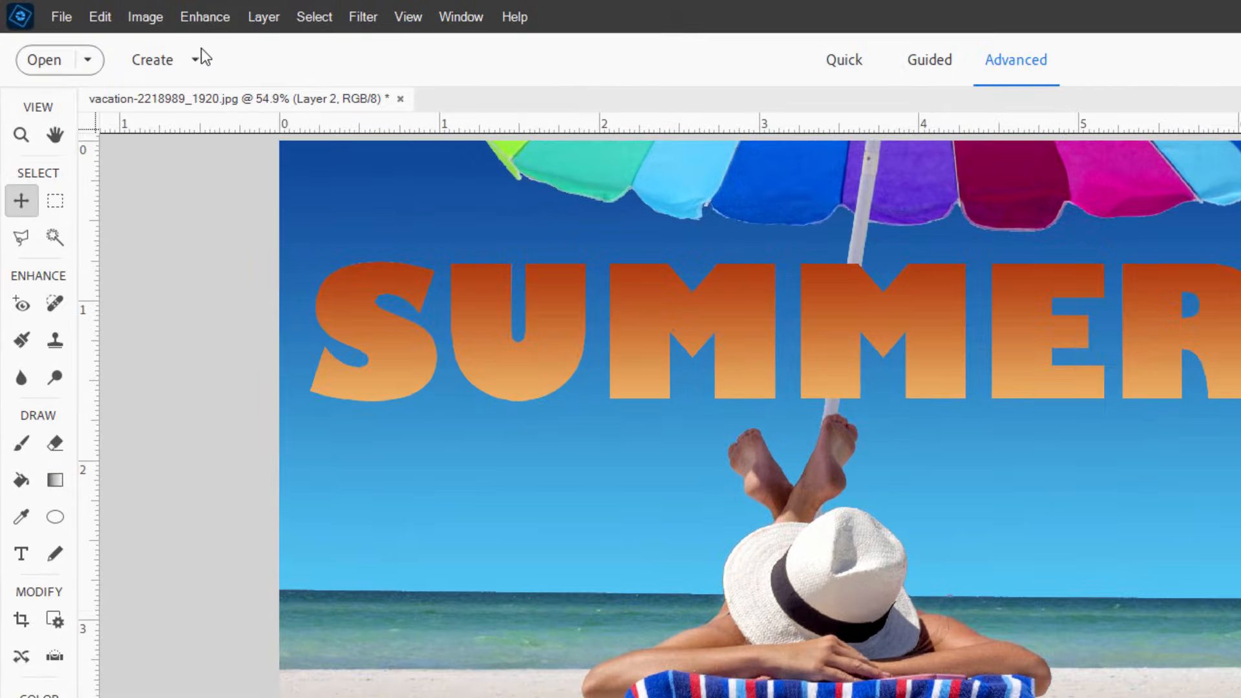
Add a Levels adjustment layer above Layer 2, using the previous layer to create a clipping mask.
{"action": "left_click", "coordinate": [262, 17]}
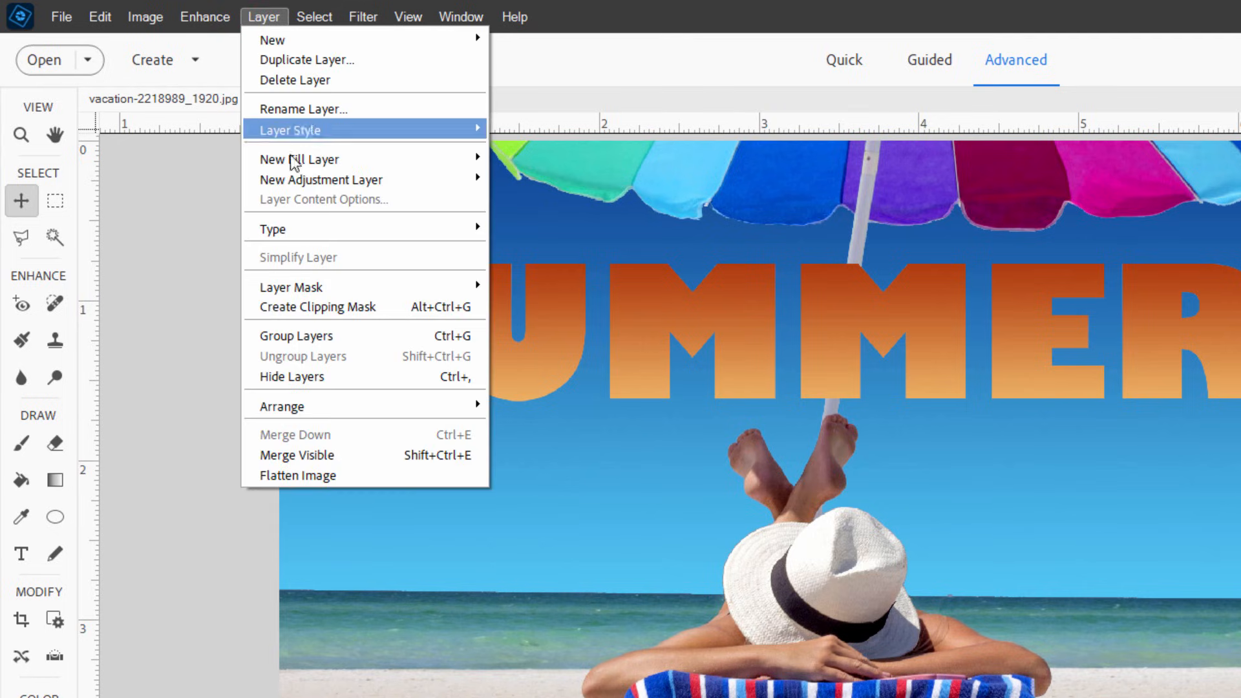
{"action": "left_click", "coordinate": [295, 180]}
{"action": "left_click", "coordinate": [525, 176]}
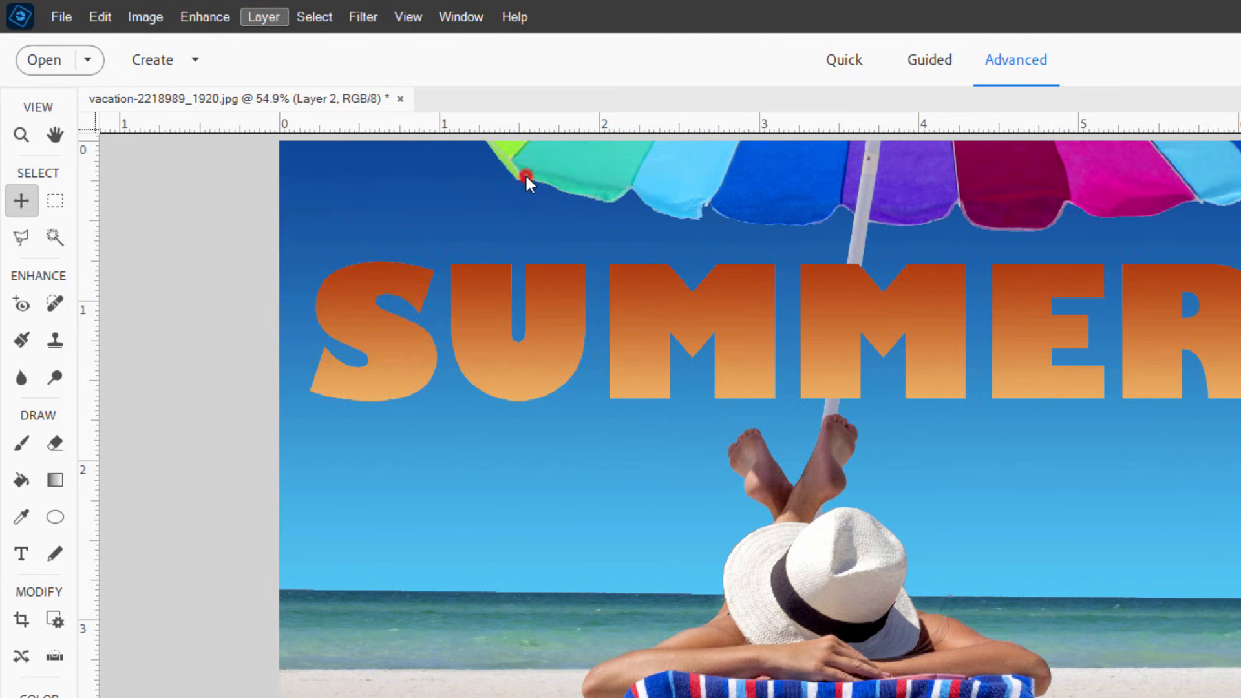
{"action": "left_click", "coordinate": [815, 362]}
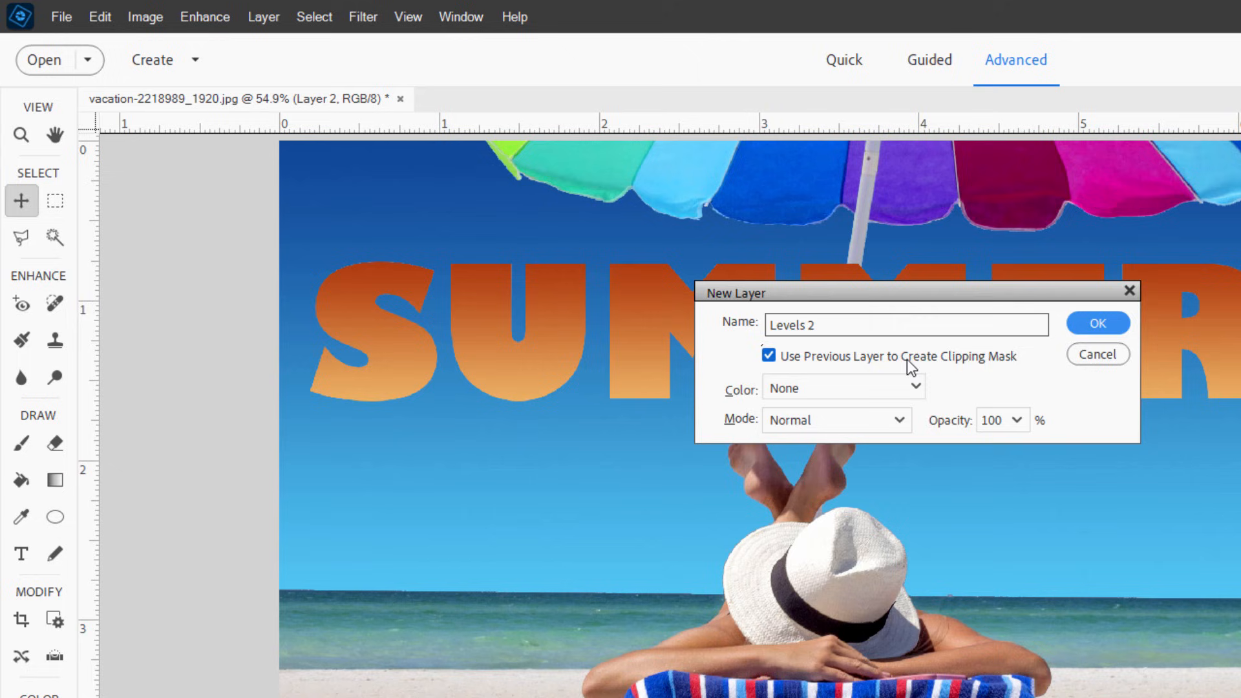
{"action": "left_click", "coordinate": [1098, 327]}
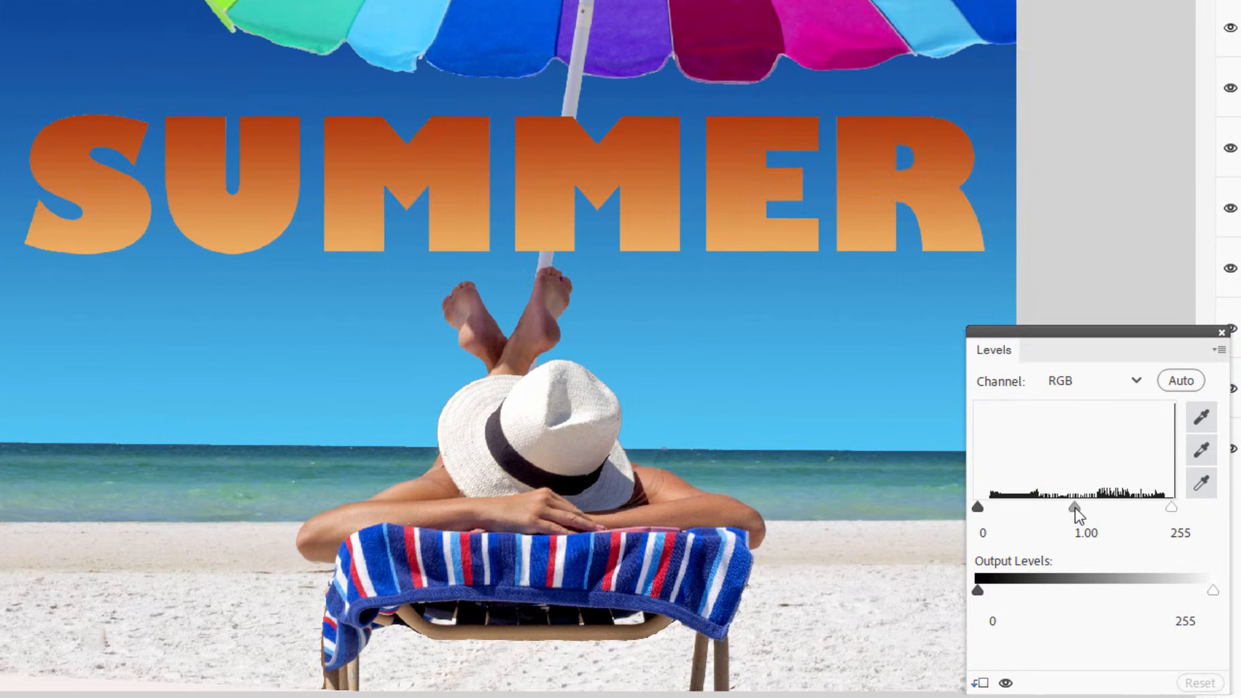
Set the lettering's RGB black input to 36 and midtones to 0.81, lower the white input slightly, and close the Levels settings.
{"action": "mouse_move", "coordinate": [1068, 506]}
{"action": "left_mouse_down"}
{"action": "mouse_move", "coordinate": [1056, 507]}
{"action": "mouse_move", "coordinate": [1102, 504]}
{"action": "mouse_move", "coordinate": [1087, 505]}
{"action": "left_mouse_up"}
{"action": "left_click_drag", "start_coordinate": [978, 506], "coordinate": [1004, 507]}
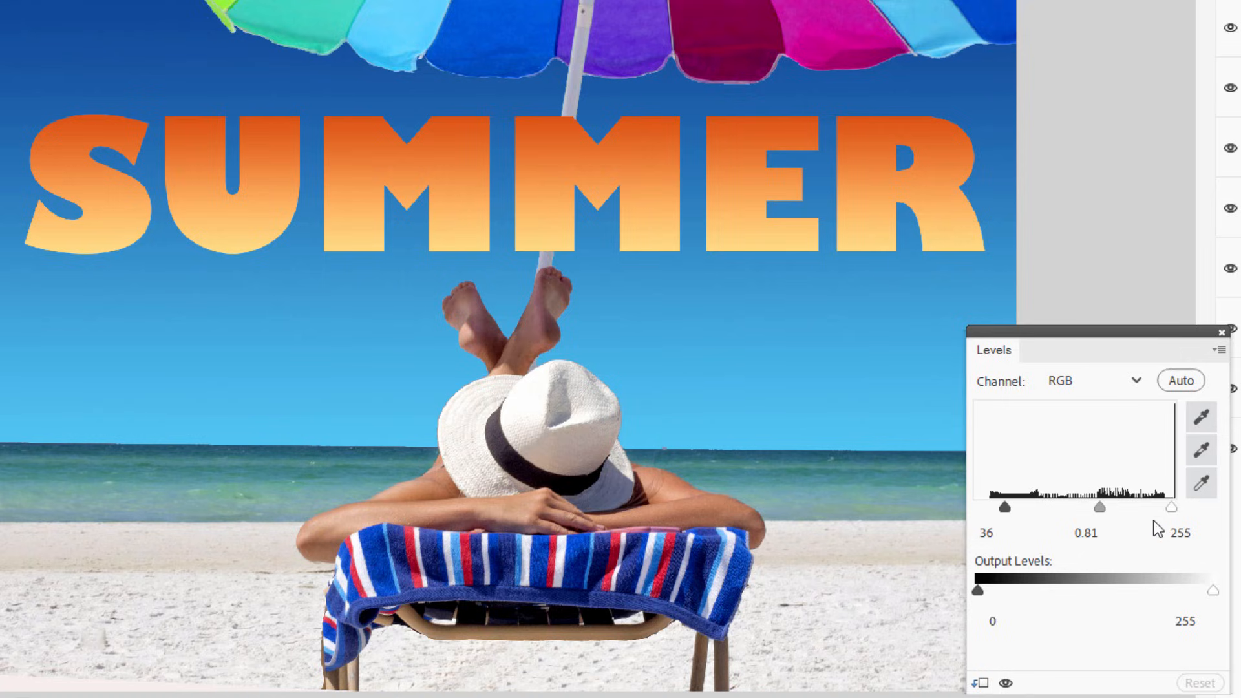
{"action": "left_click_drag", "start_coordinate": [1173, 509], "coordinate": [1163, 513]}
{"action": "left_click", "coordinate": [1221, 332]}
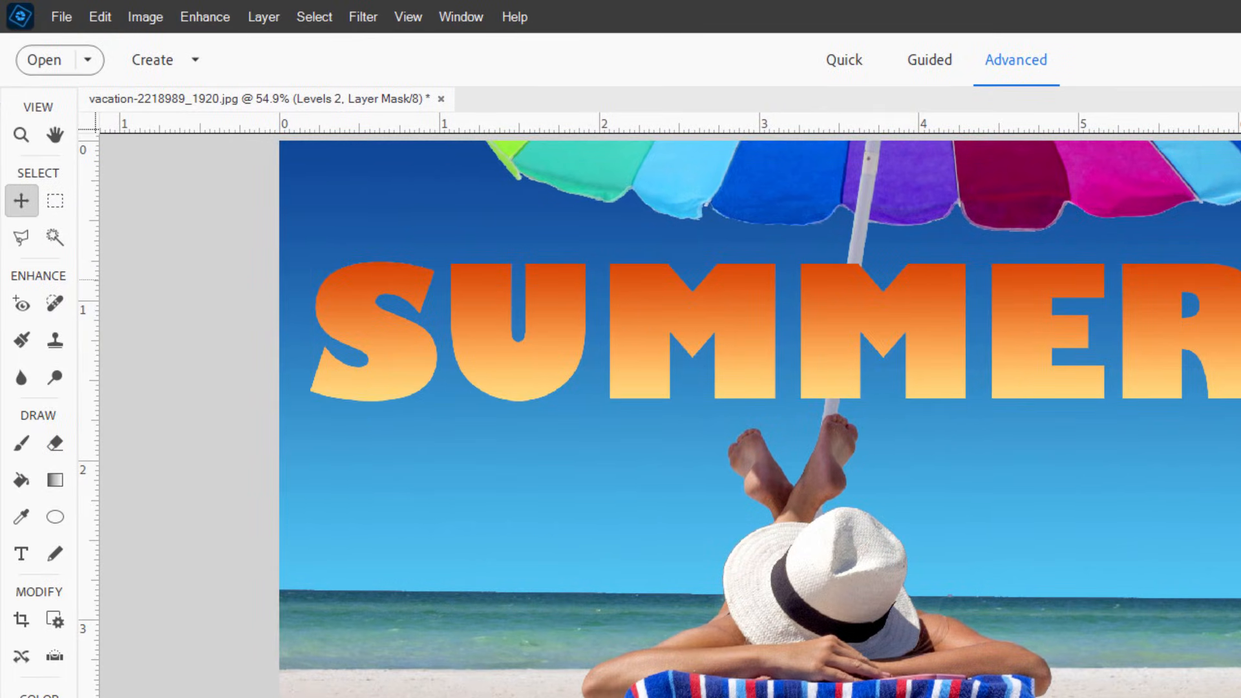
Add a Hue/Saturation adjustment layer clipped above Levels 2 and raise its Master saturation to +30.
{"action": "left_click", "coordinate": [263, 17]}
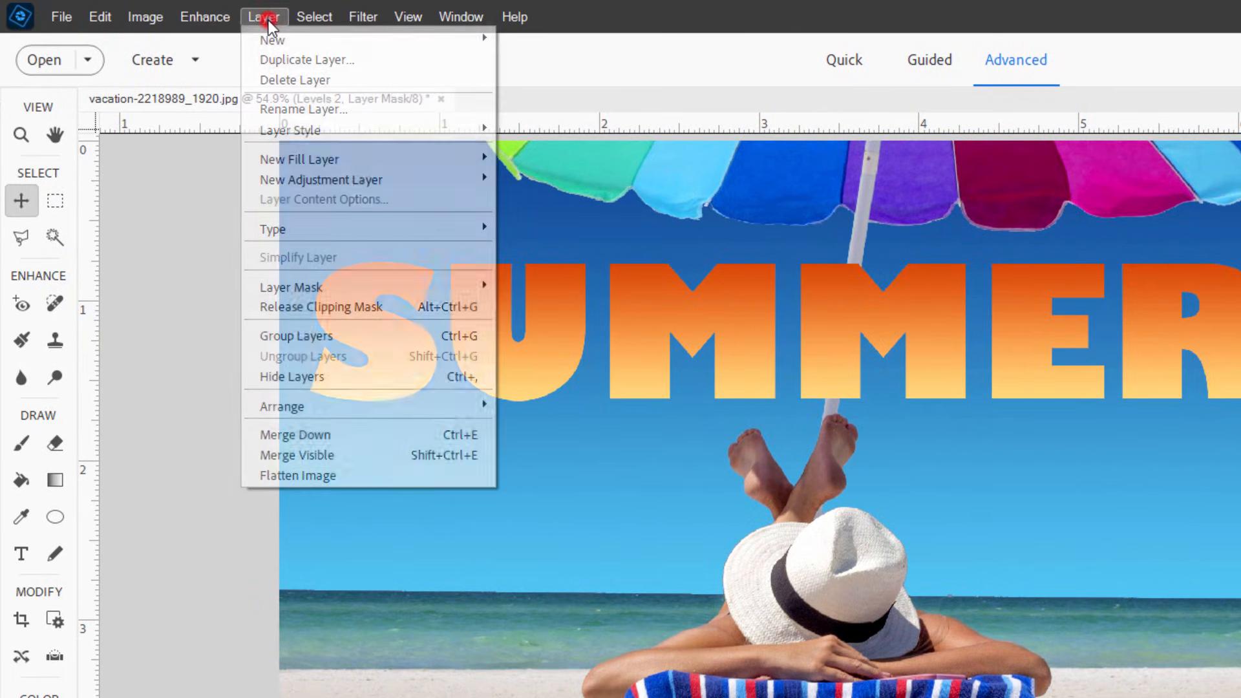
{"action": "mouse_move", "coordinate": [321, 177]}
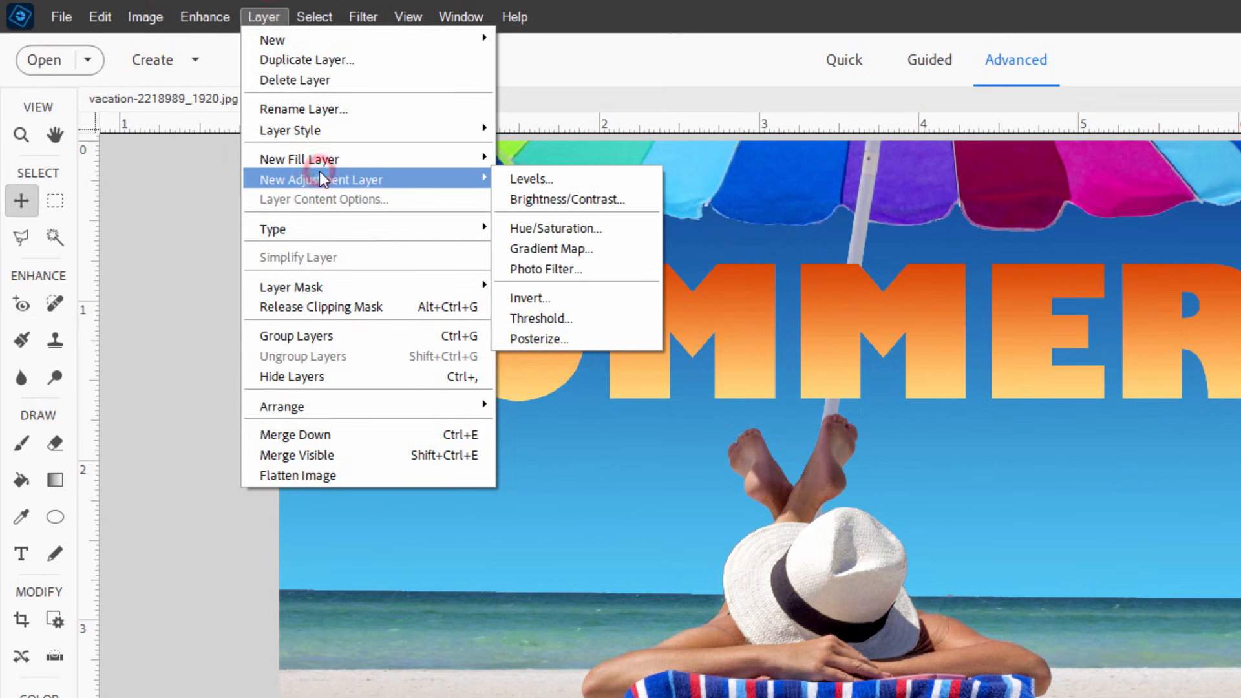
{"action": "left_click", "coordinate": [593, 228]}
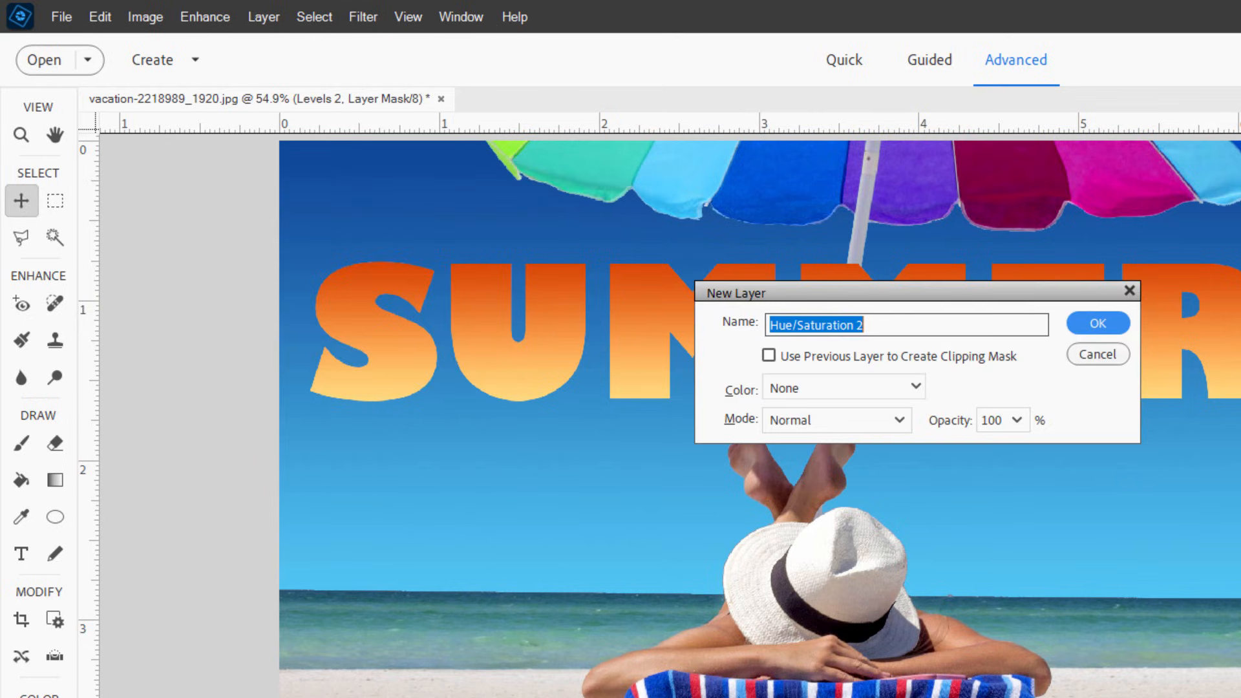
{"action": "left_click", "coordinate": [930, 358]}
{"action": "left_click", "coordinate": [1098, 323]}
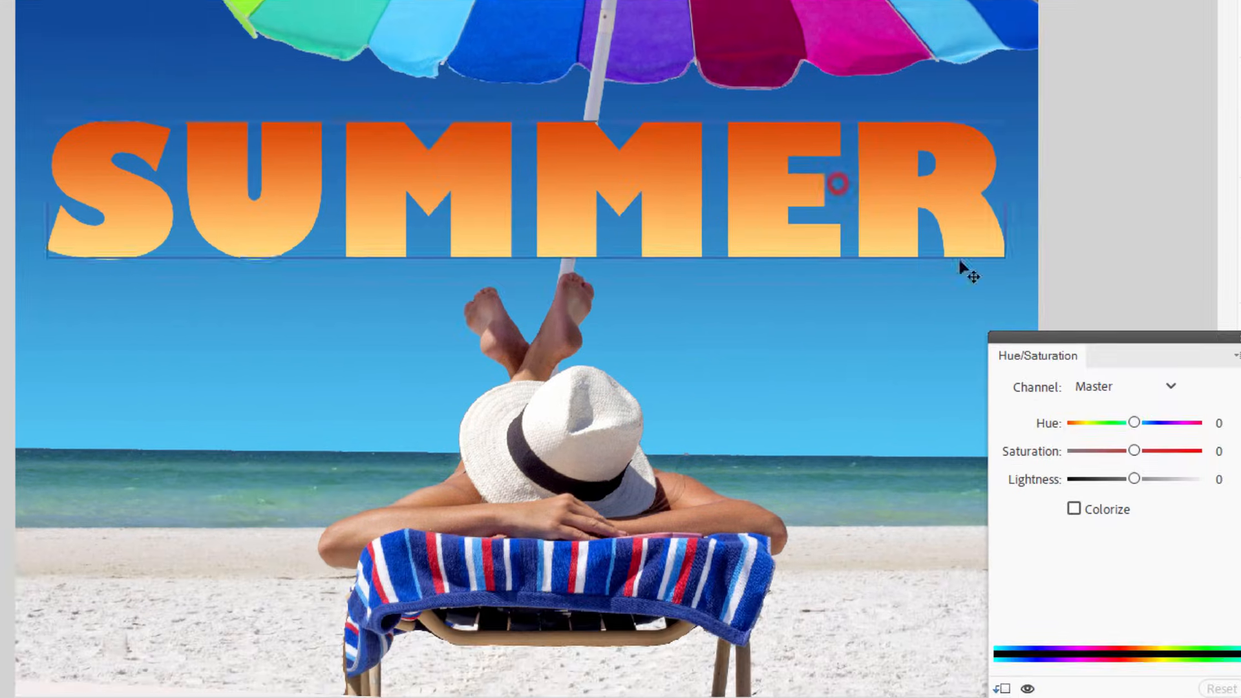
{"action": "mouse_move", "coordinate": [1115, 440]}
{"action": "left_mouse_down"}
{"action": "mouse_move", "coordinate": [1144, 442]}
{"action": "mouse_move", "coordinate": [1133, 446]}
{"action": "left_mouse_up"}
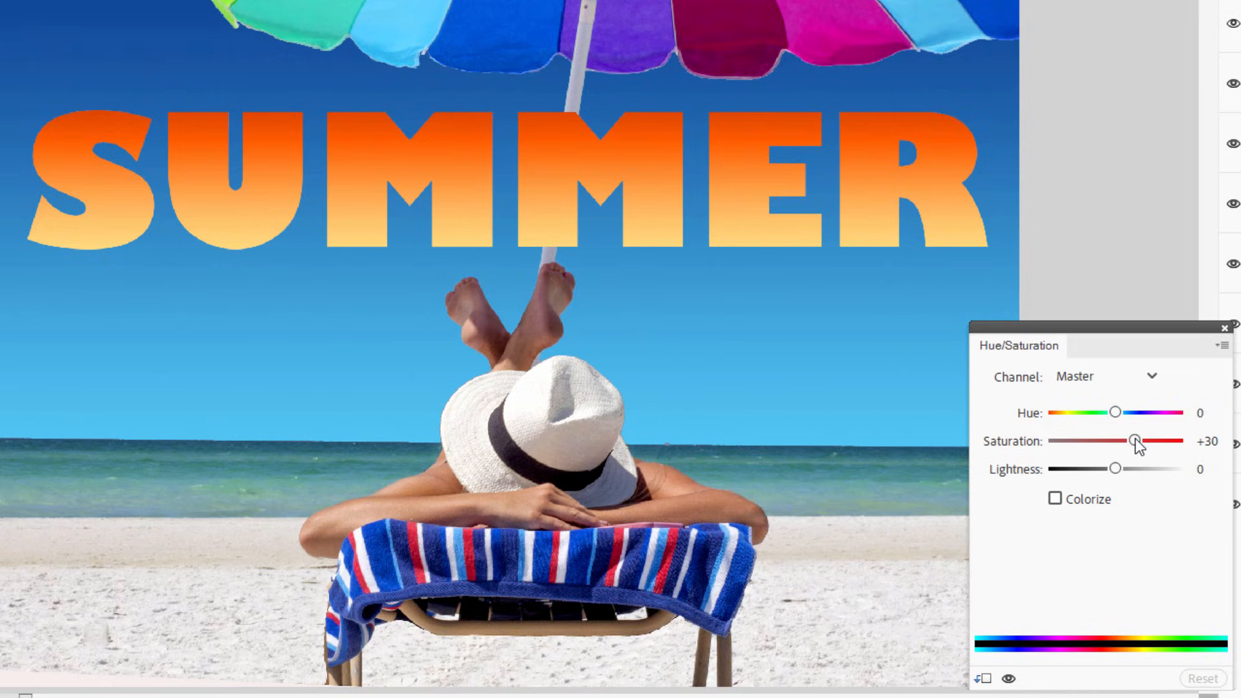
{"action": "left_click", "coordinate": [1225, 331]}
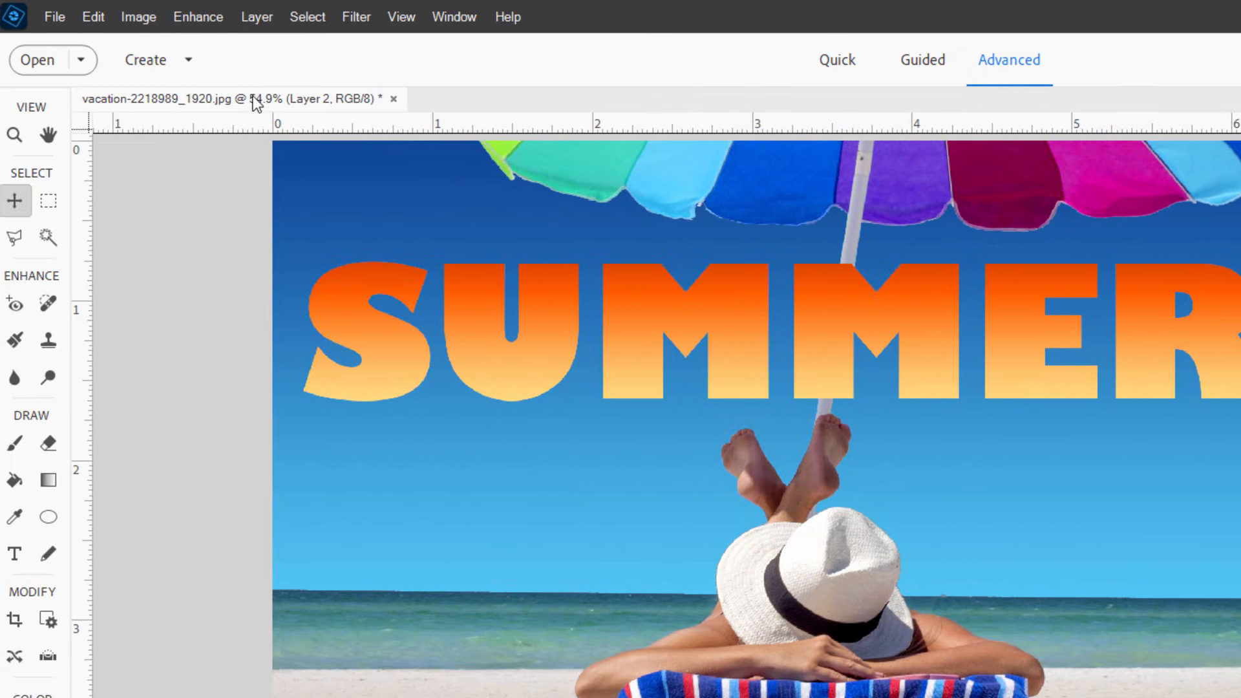
Add a Stroke layer style to Layer 2's SUMMER lettering and set the stroke color to white (ffffff).
{"action": "left_click", "coordinate": [0, 17]}
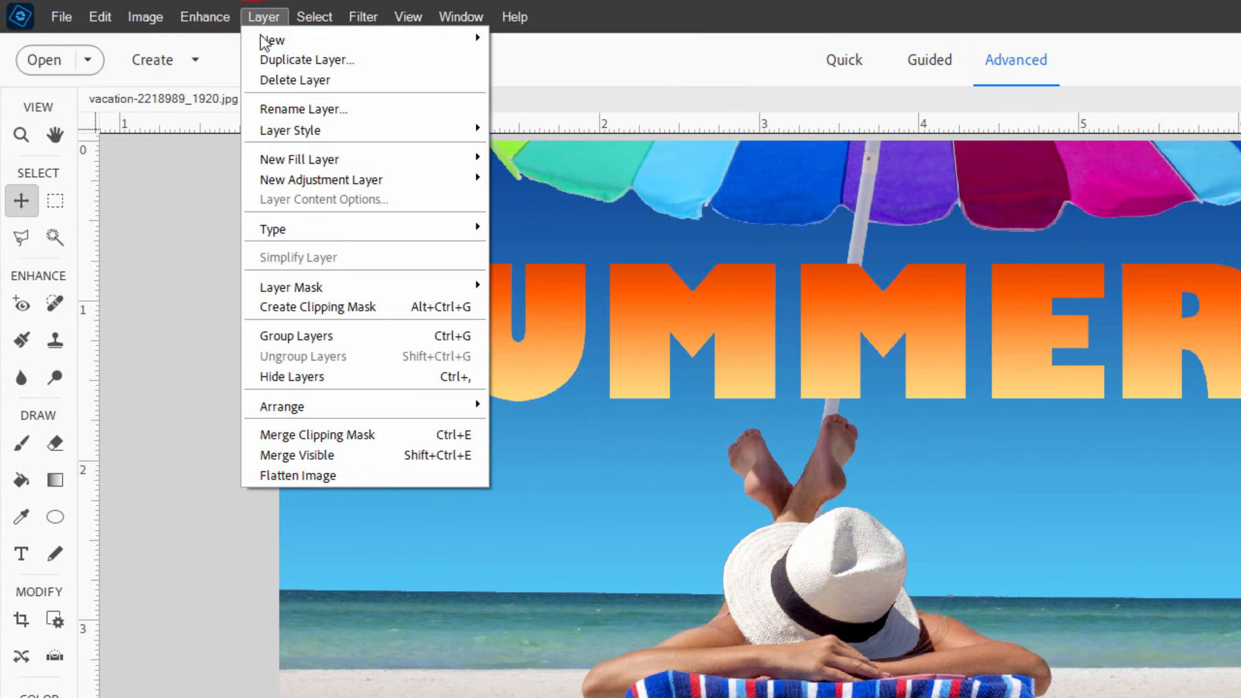
{"action": "left_click", "coordinate": [290, 130]}
{"action": "left_click", "coordinate": [533, 130]}
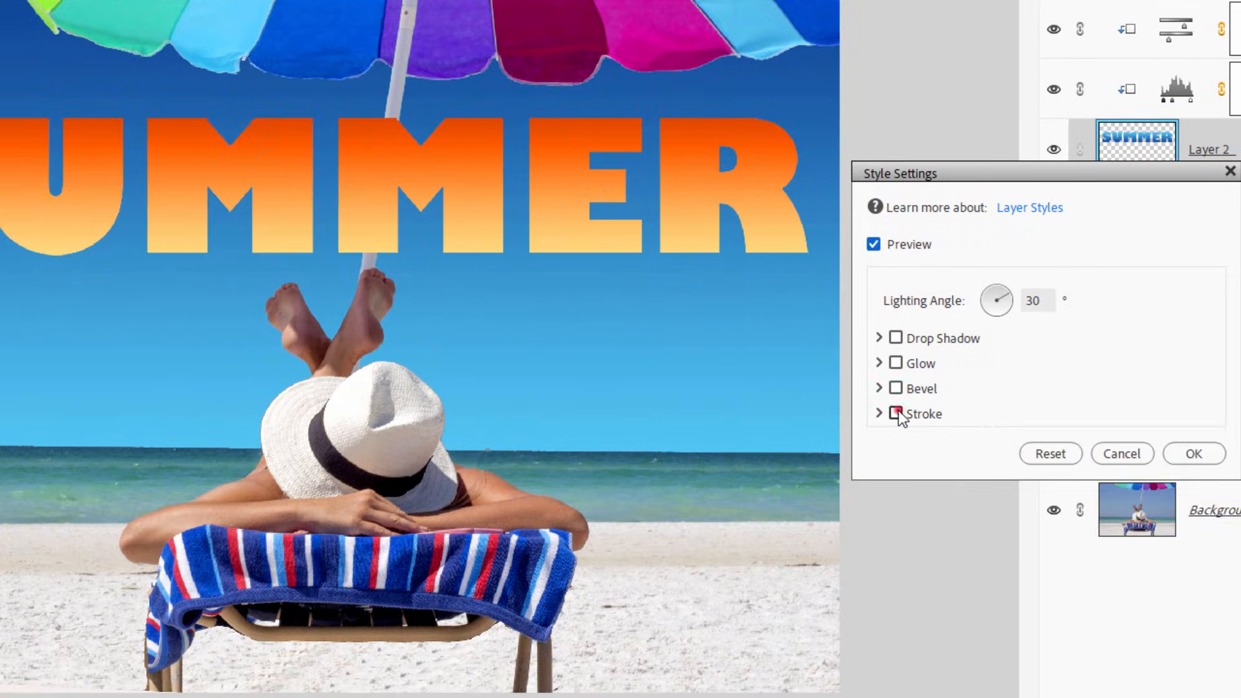
{"action": "left_click", "coordinate": [896, 412]}
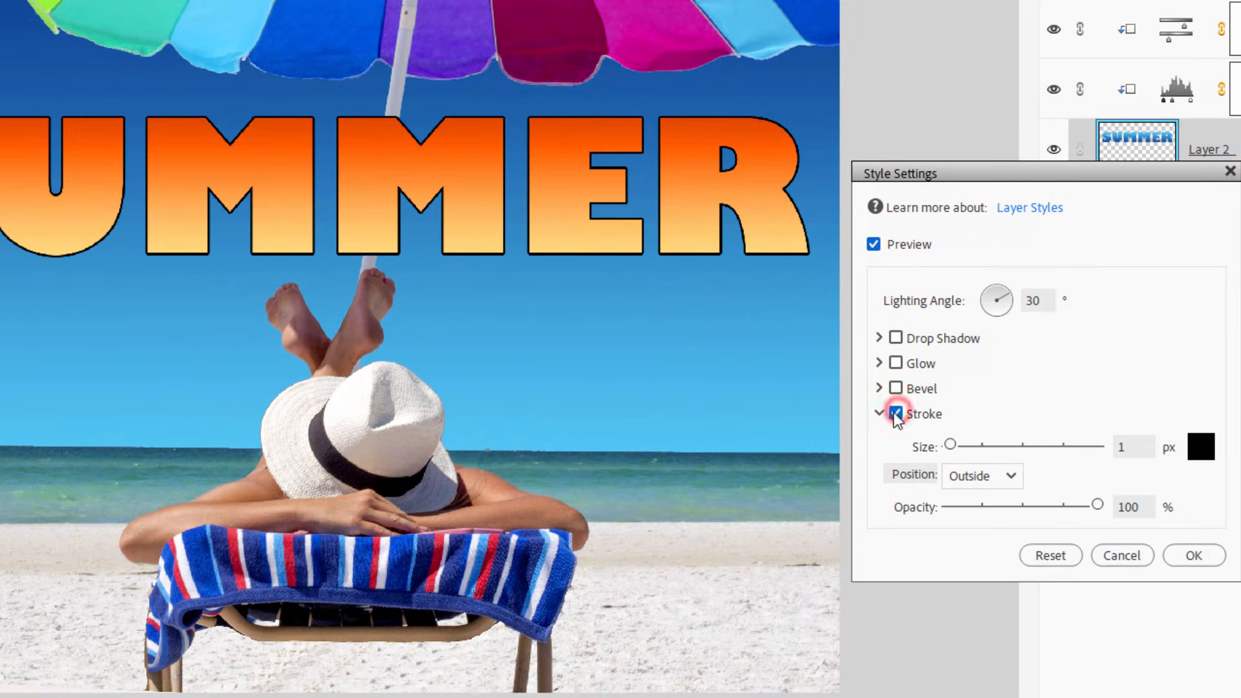
{"action": "left_click", "coordinate": [1201, 447]}
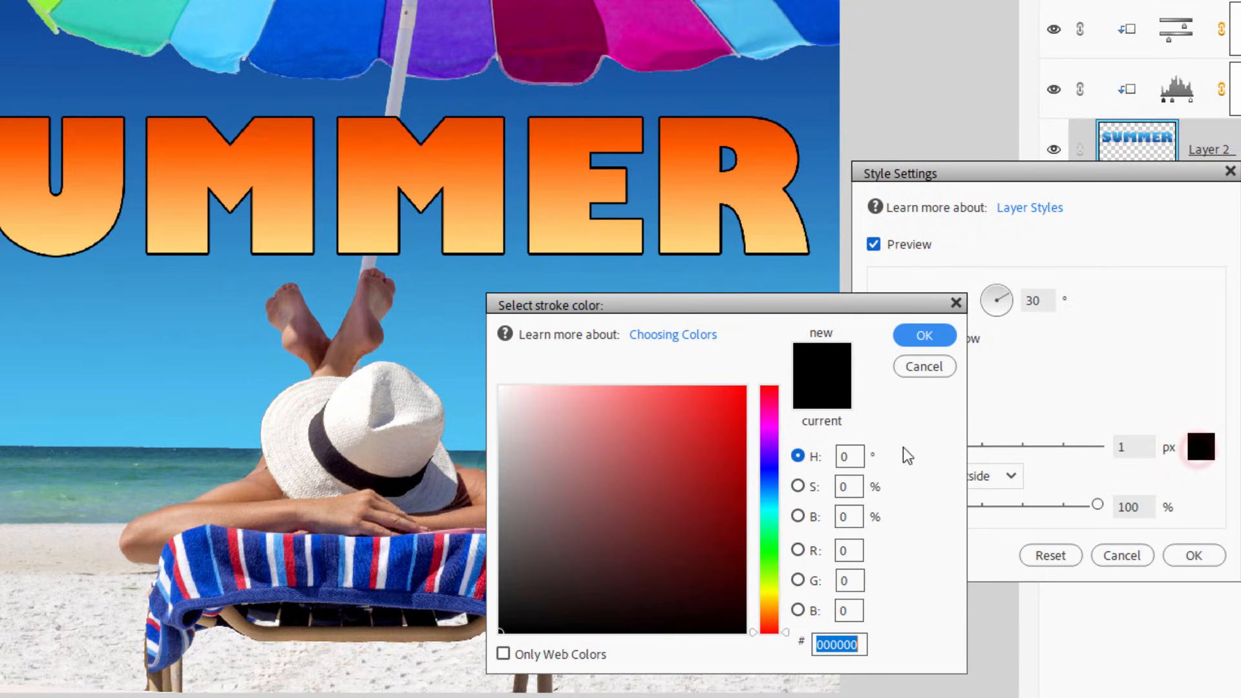
{"action": "mouse_move", "coordinate": [550, 412]}
{"action": "left_mouse_down"}
{"action": "mouse_move", "coordinate": [494, 386]}
{"action": "mouse_move", "coordinate": [570, 449]}
{"action": "mouse_move", "coordinate": [493, 383]}
{"action": "left_mouse_up"}
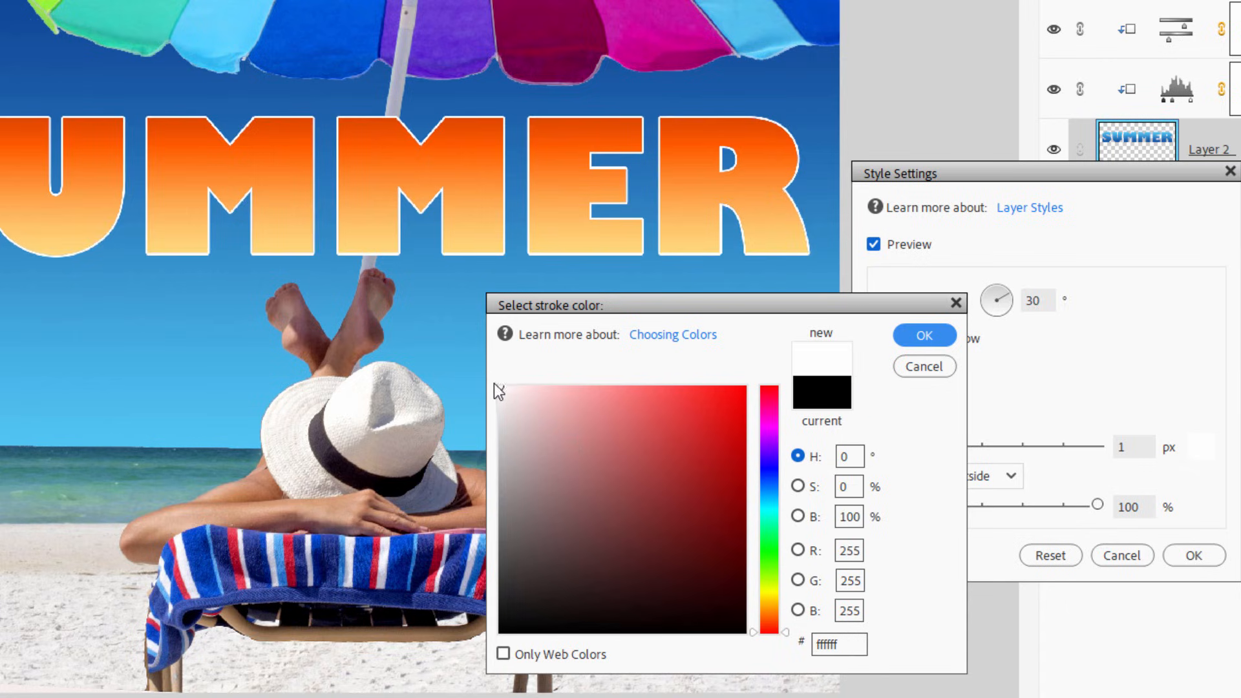
{"action": "left_click", "coordinate": [913, 332]}
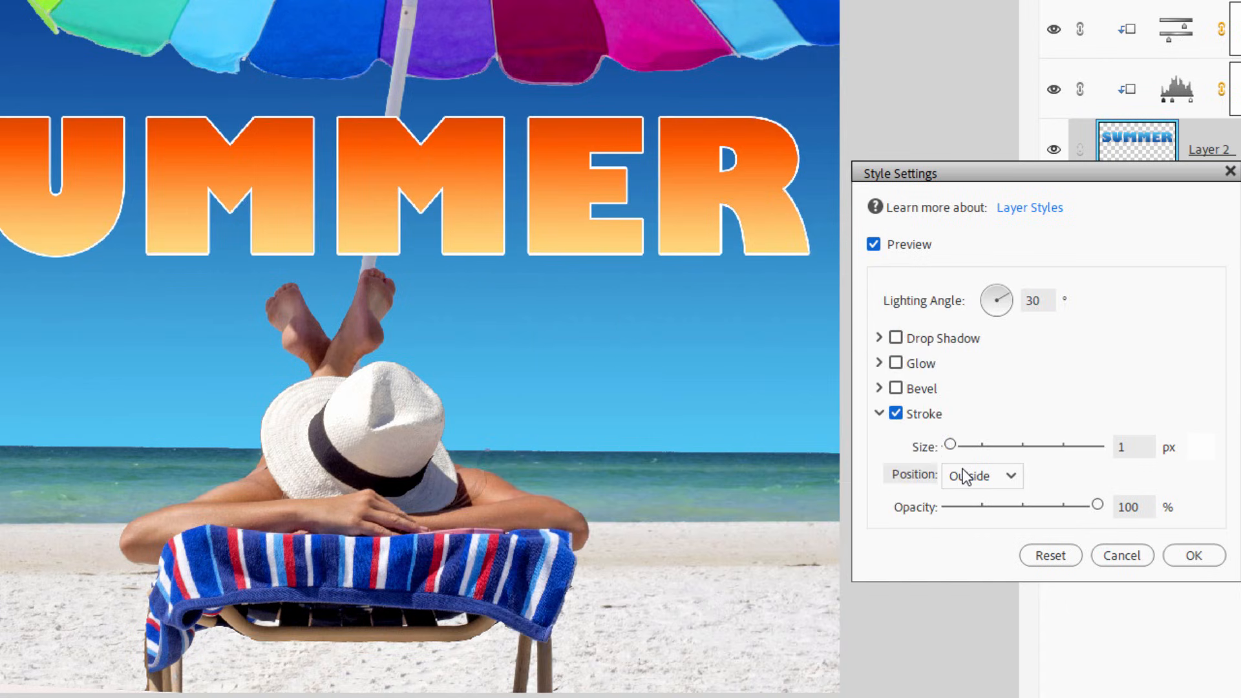
Set the lettering's stroke size to 10 px and its position to Inside, and apply the style settings.
{"action": "left_click_drag", "start_coordinate": [970, 446], "coordinate": [961, 446]}
{"action": "left_click", "coordinate": [1016, 476]}
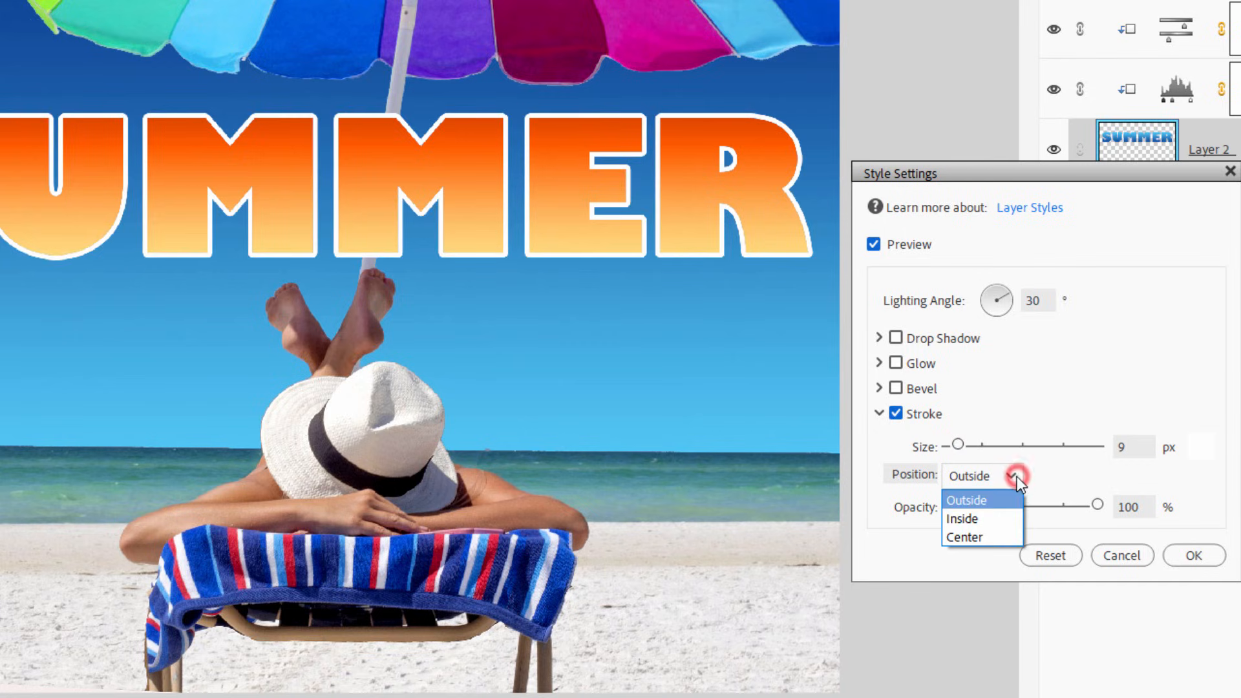
{"action": "left_click", "coordinate": [990, 518]}
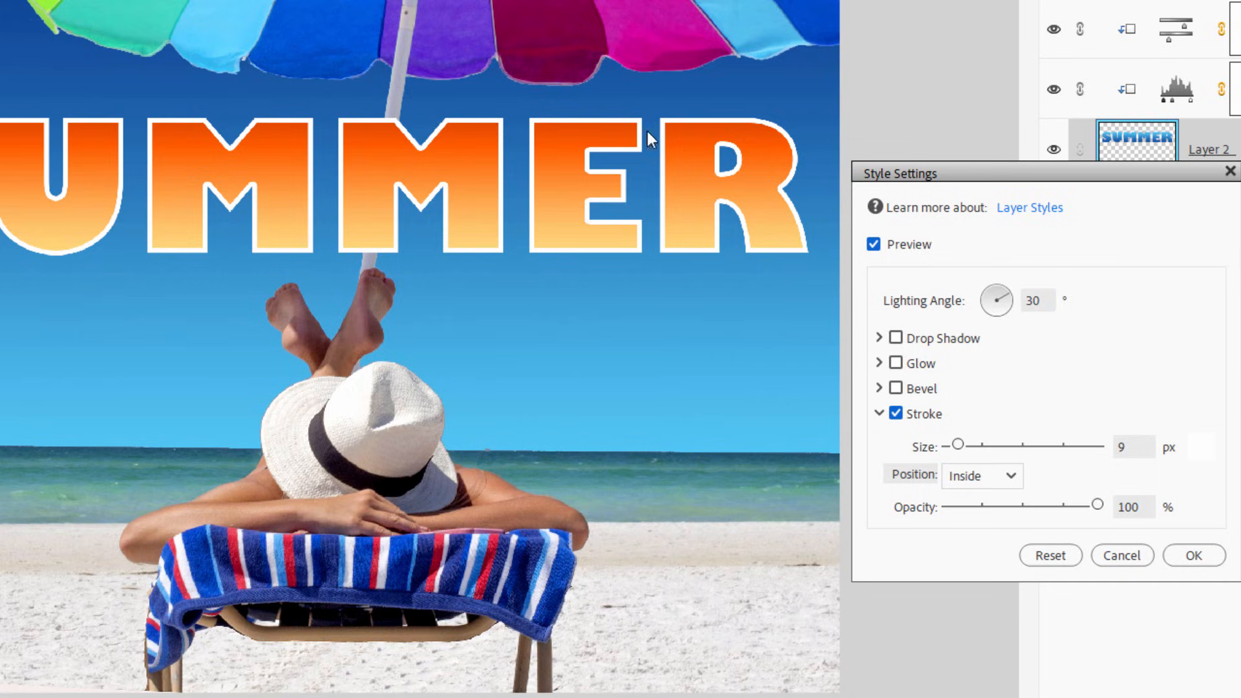
{"action": "left_click_drag", "start_coordinate": [958, 452], "coordinate": [959, 446]}
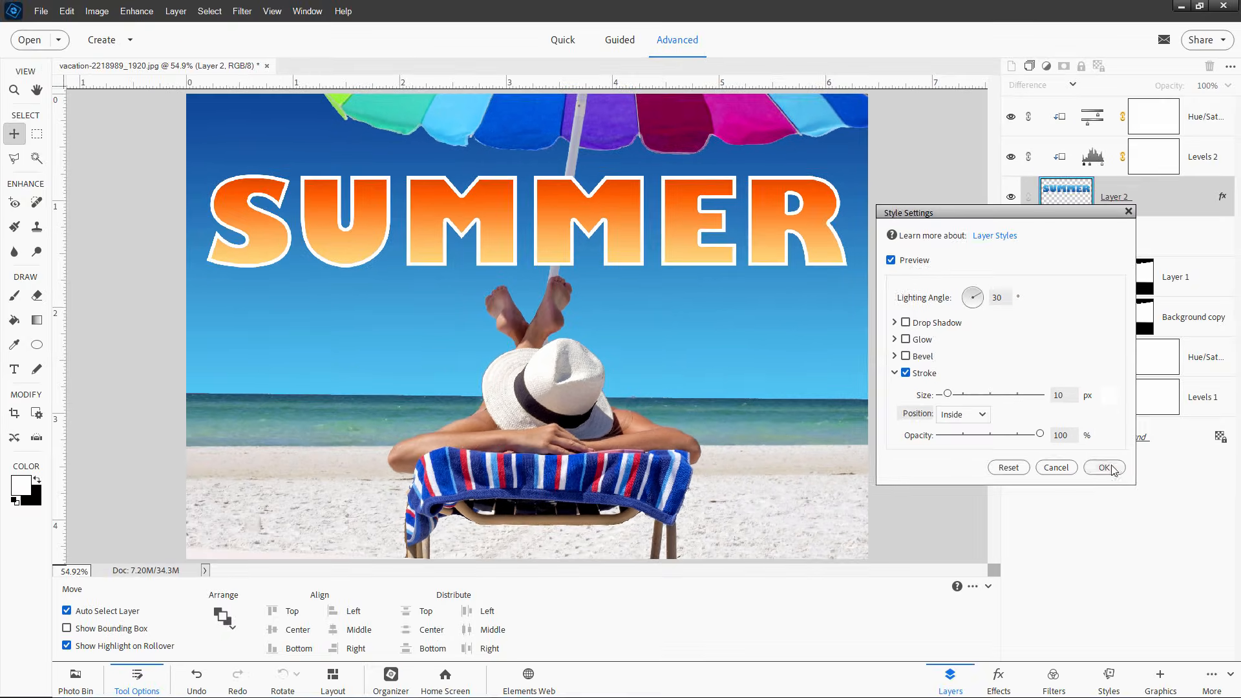
{"action": "left_click", "coordinate": [1200, 553]}
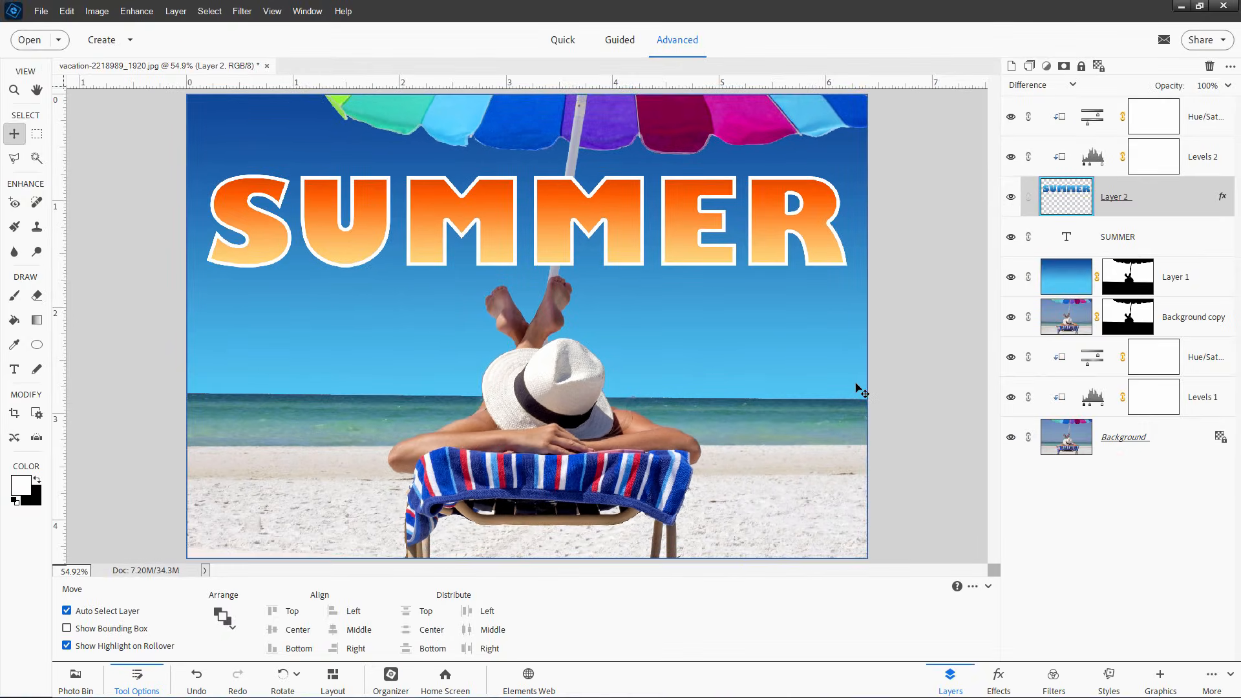